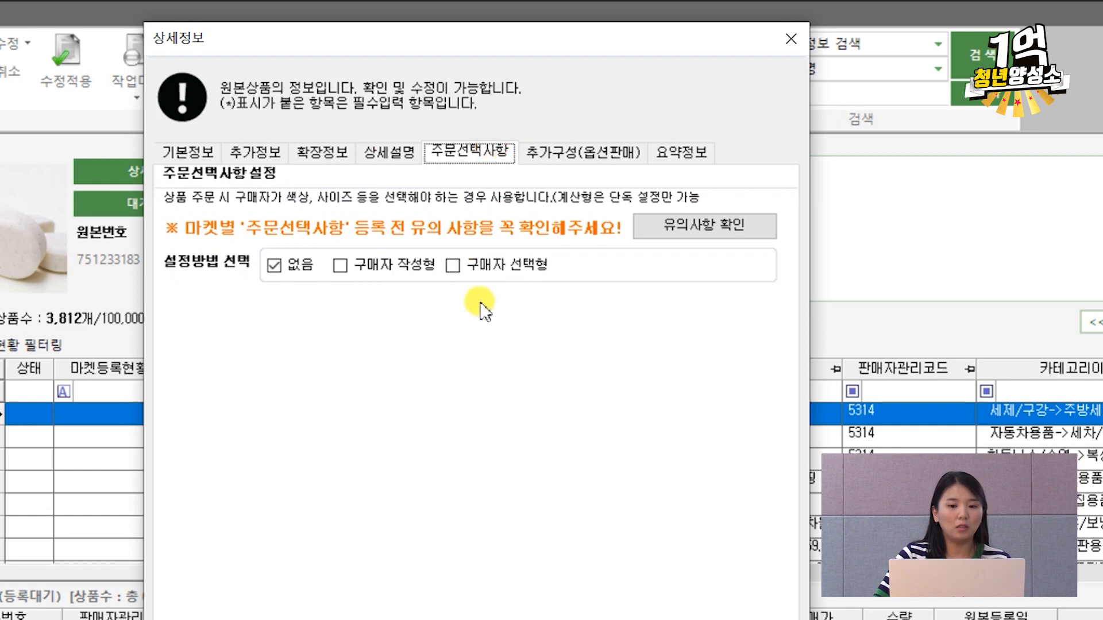
Step: Look at the 구매자 선택형 order-option settings and the 요약정보 fields in the product's details, and close them
left_click(475, 265)
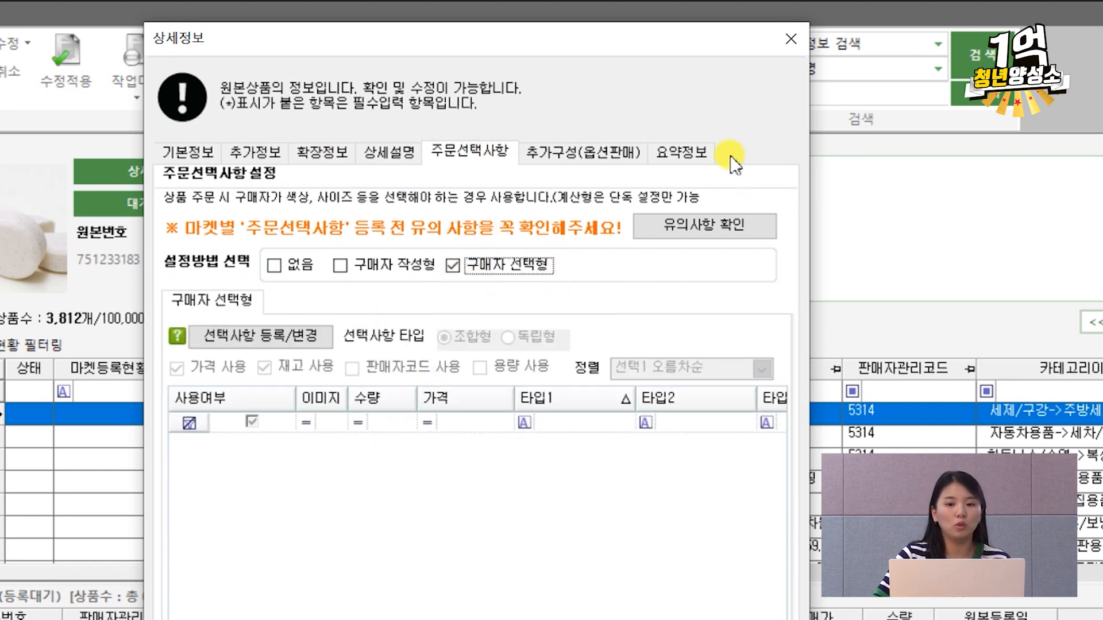
left_click(695, 152)
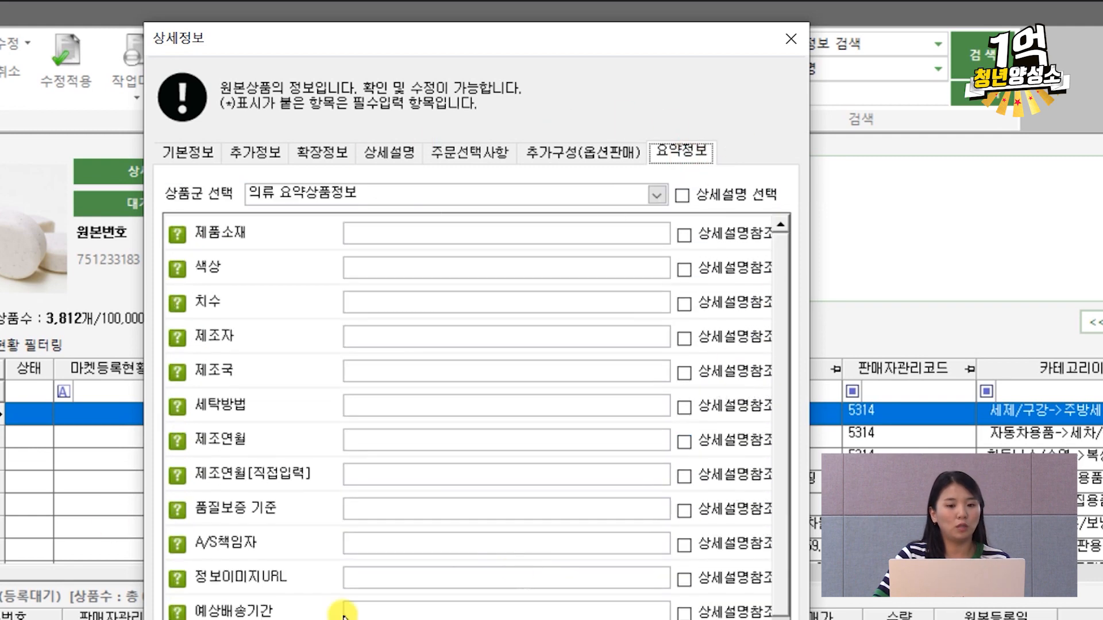
left_click(785, 40)
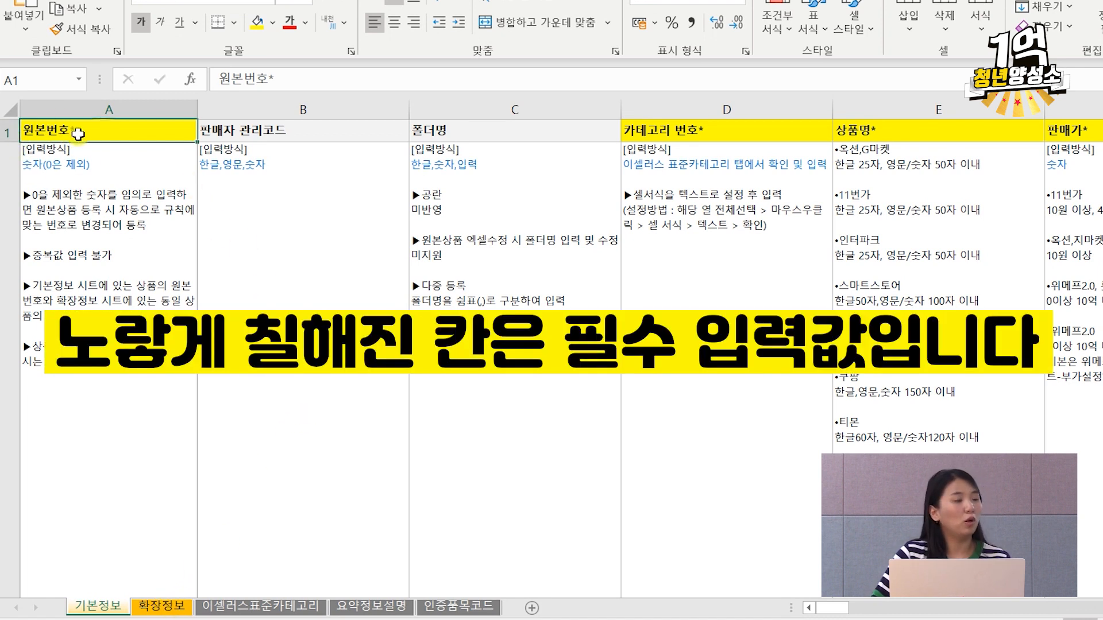
Step: Review the required yellow headers 카테고리 번호 and 상품명 and the 원본번호 input rules in the 기본정보 sheet
left_click(666, 131)
left_click(976, 128)
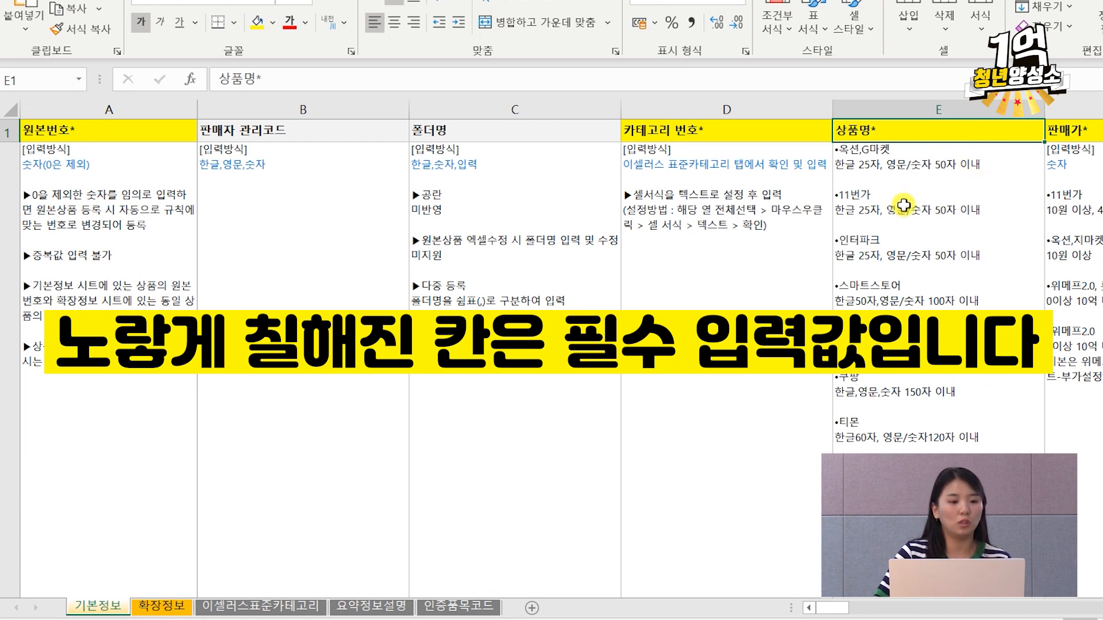
left_click(140, 161)
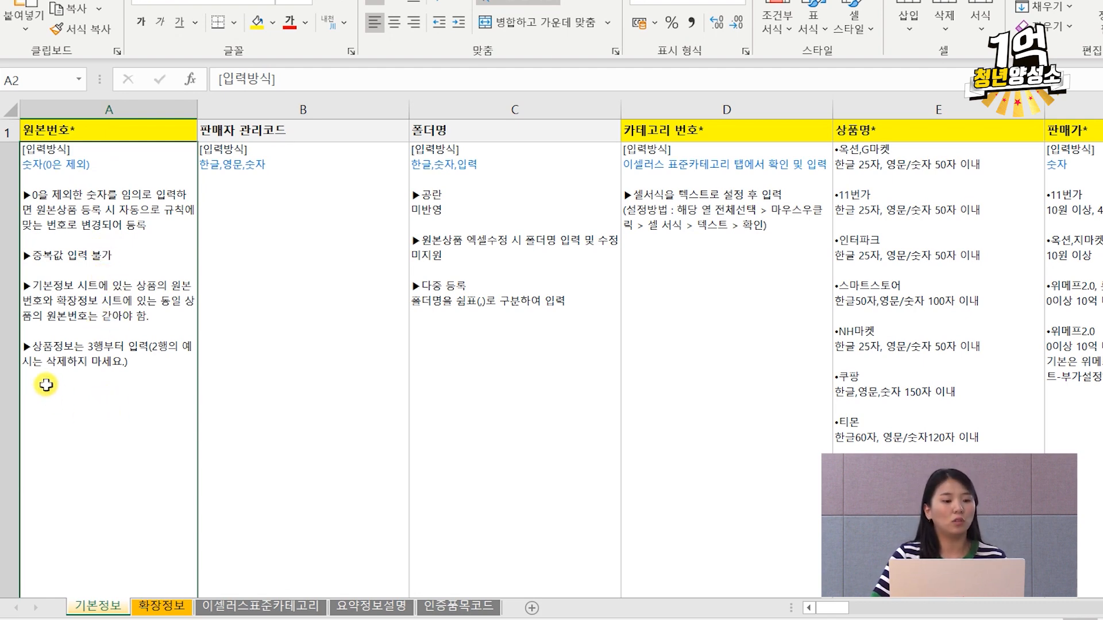
Step: Select the sample entries A3:D4 and shrink row 2 to bring the sample rows higher up in the sheet
left_click(9, 345)
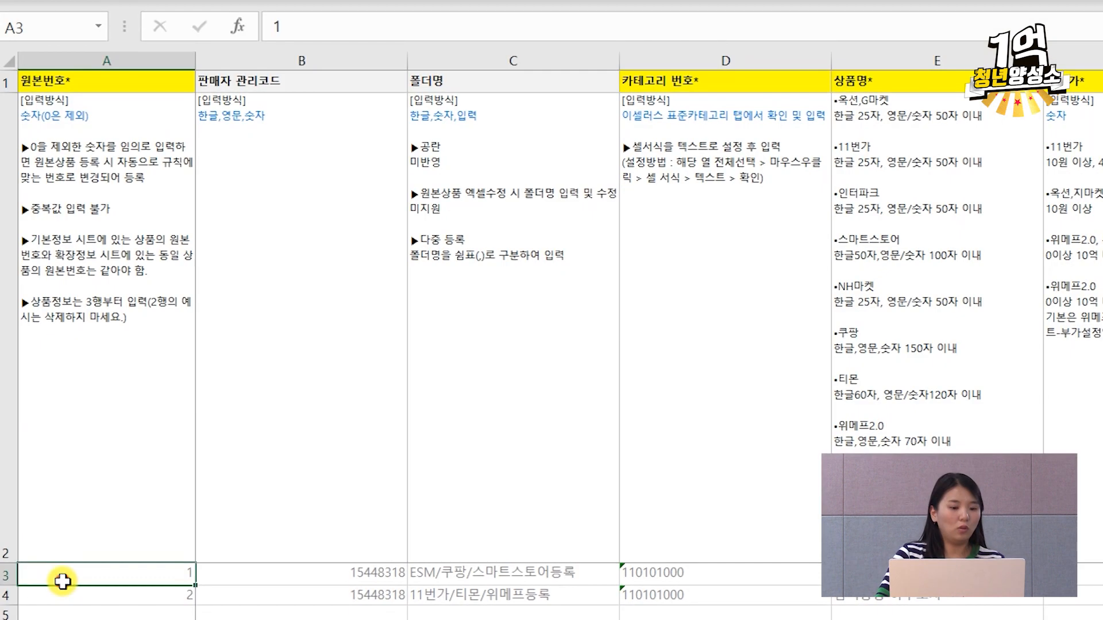
left_click_drag(59, 581, 724, 595)
left_click_drag(15, 555, 49, 403)
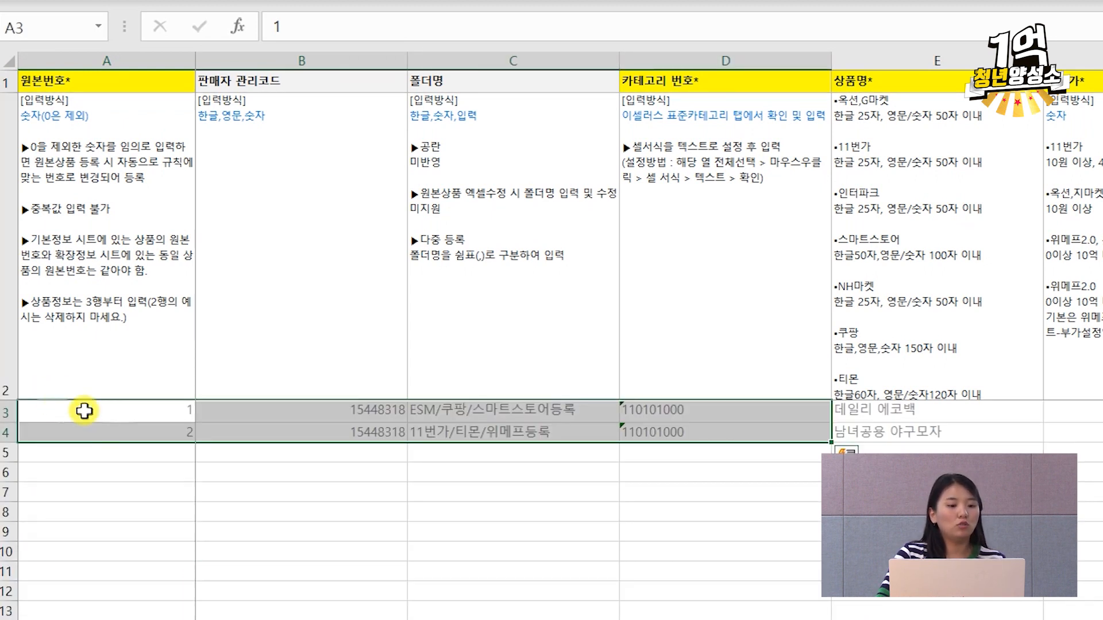
Step: Examine the 원본번호 column, from its header to the two sample entries in rows 3 and 4
left_click(308, 411)
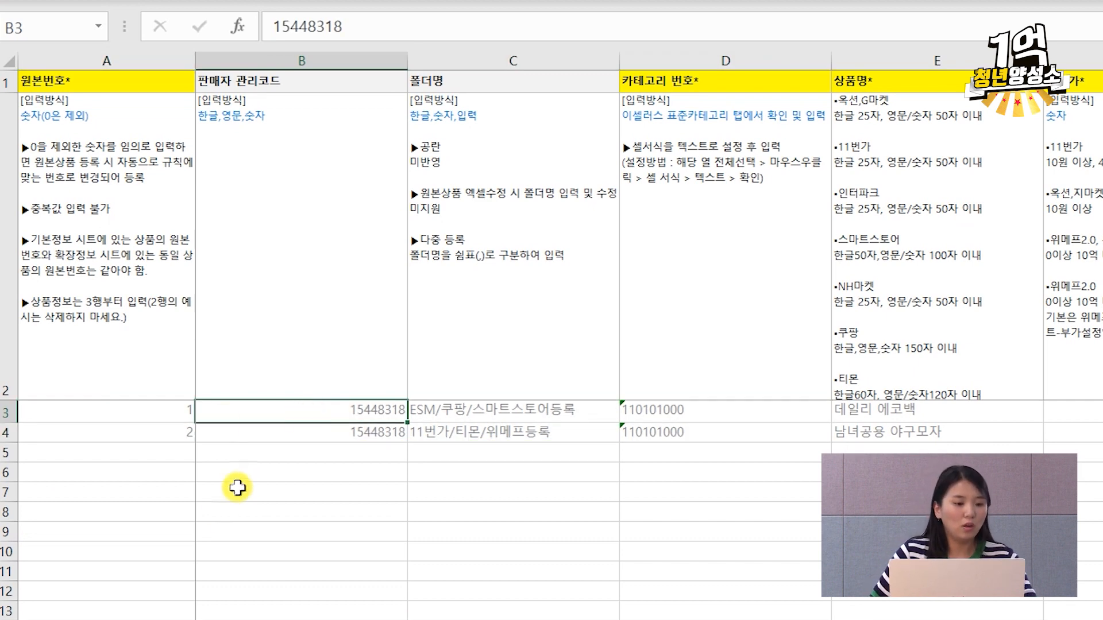
scroll(551, 336, "up", 1, "ctrl")
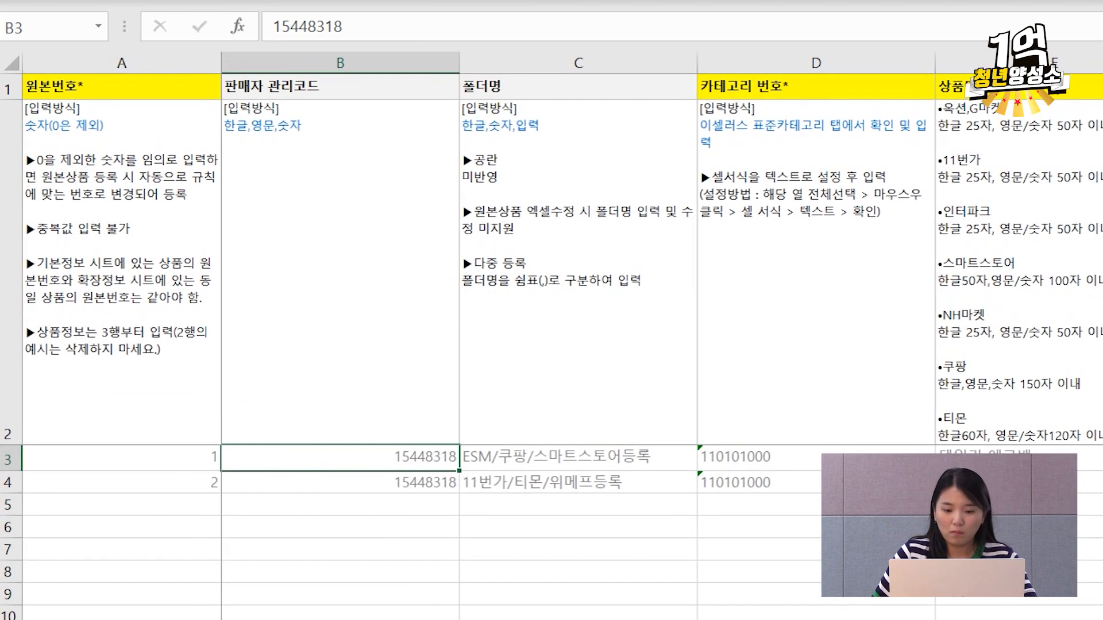
left_click(758, 550)
left_click(155, 84)
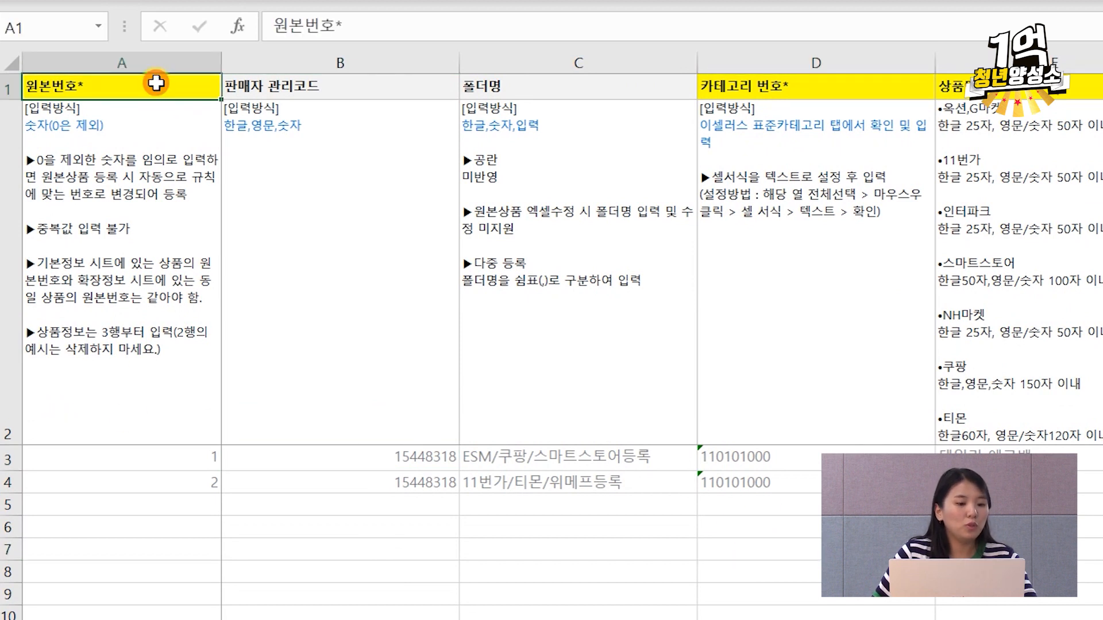
left_click_drag(172, 463, 184, 488)
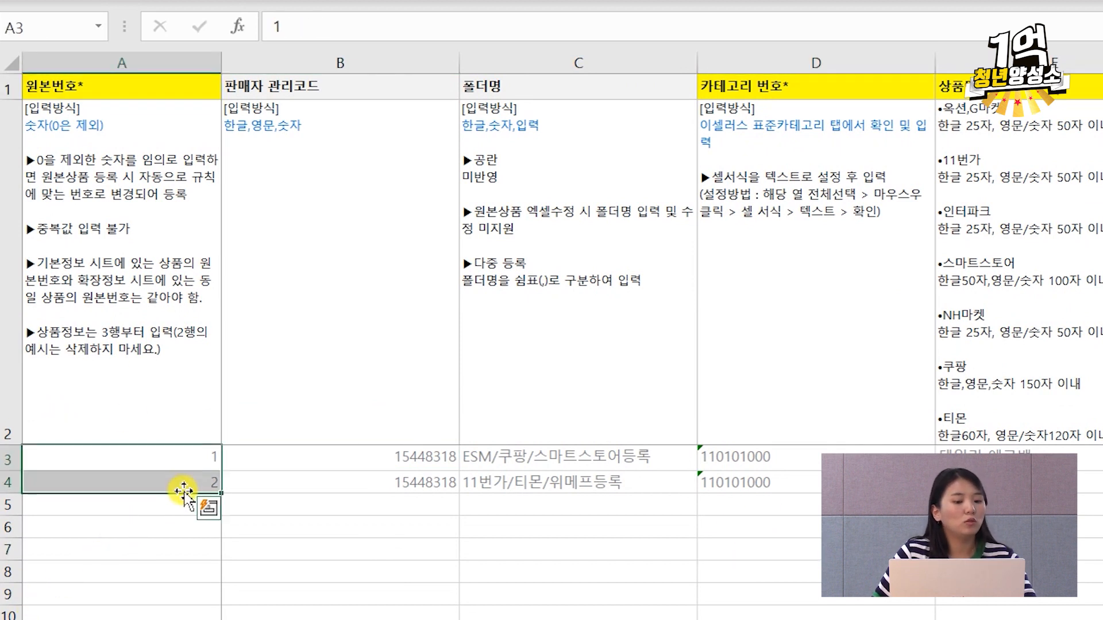
left_click(194, 462)
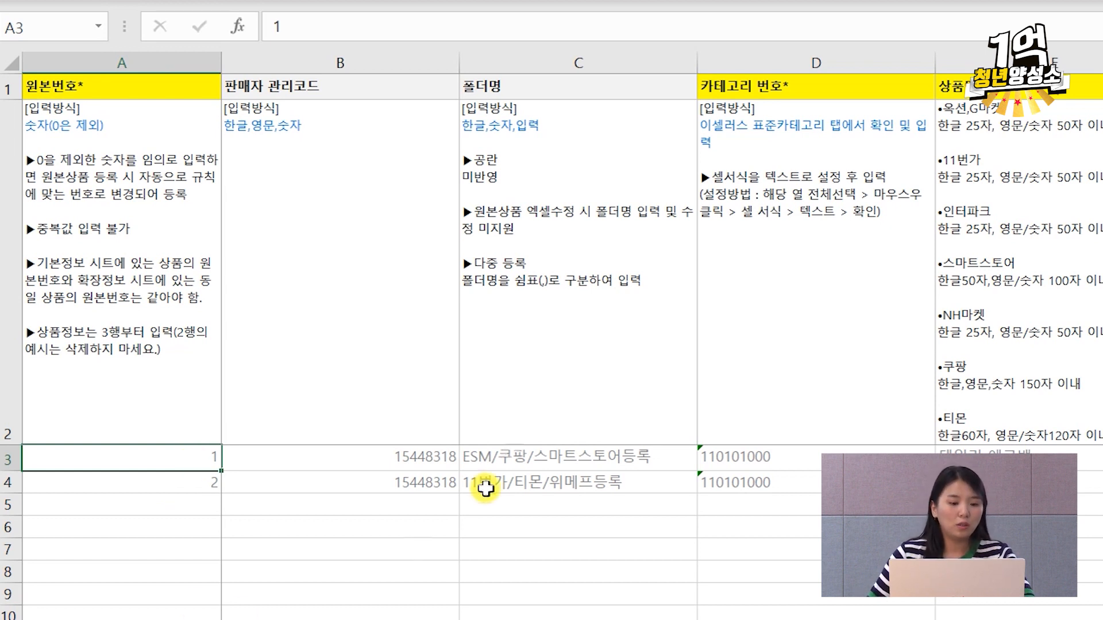
Step: Check the sample 판매자 관리코드, 폴더명 and 카테고리 번호 entries in rows 3 and 4
left_click(413, 459)
key("Down")
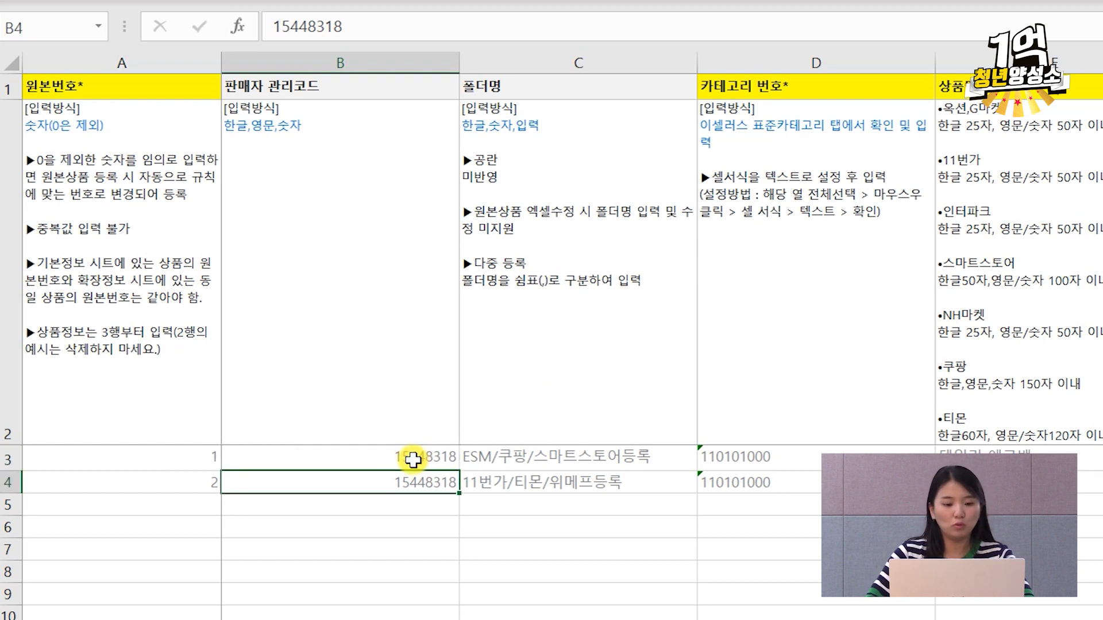
key("Right")
key("Right")
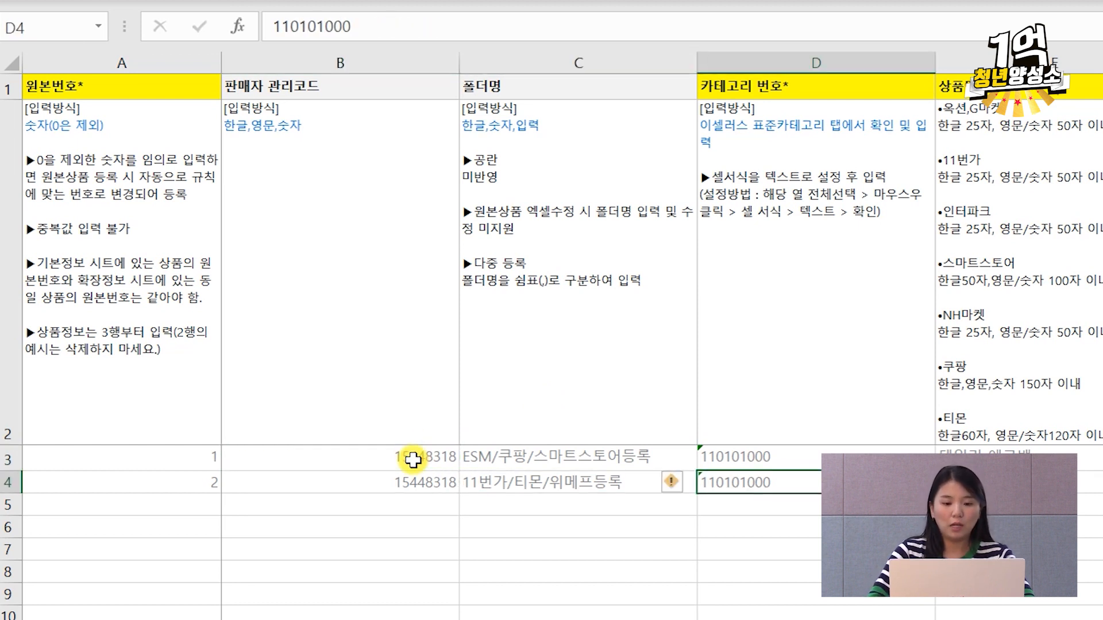
key("Up")
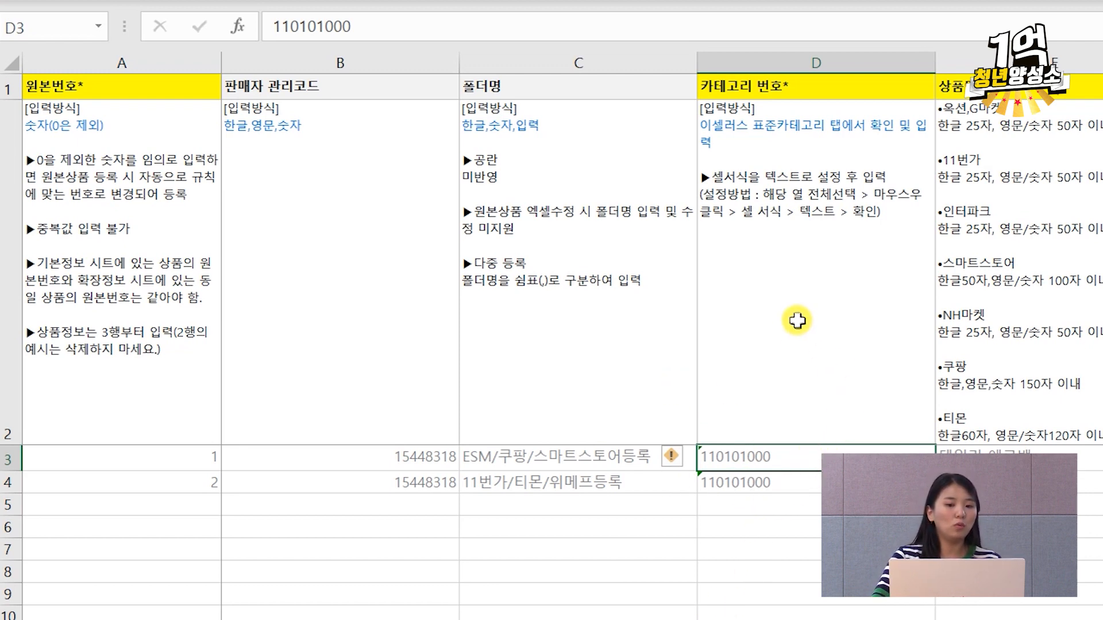
Step: Look up category numbers in the 이셀러스표준카테고리 sheet and return to the 기본정보 sheet
left_click(296, 607)
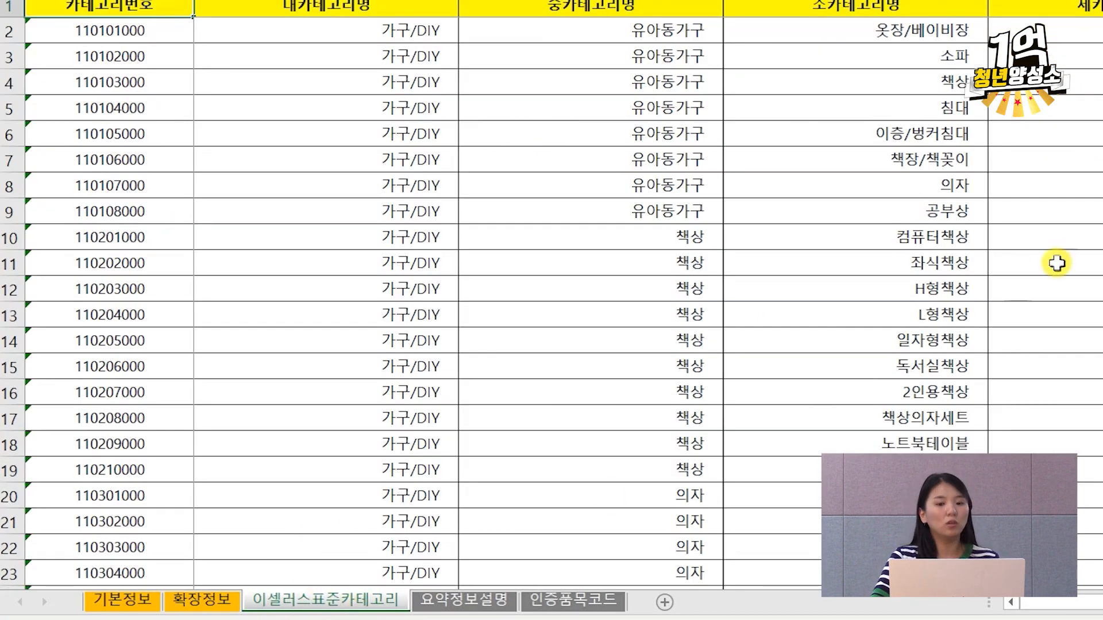
left_click(428, 344)
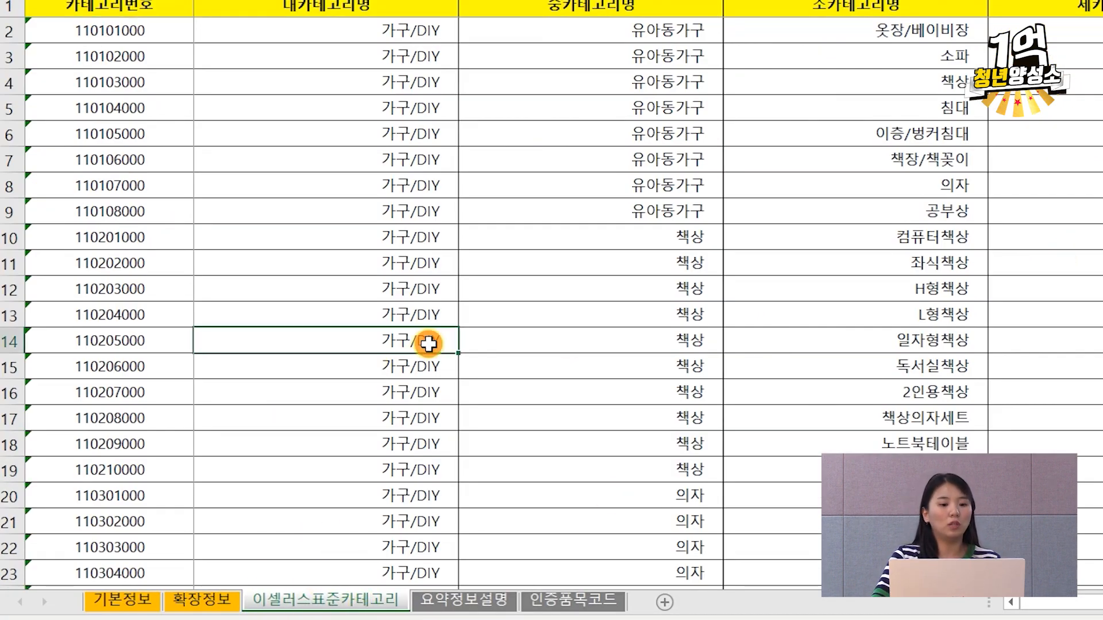
left_click(161, 340)
left_click(118, 600)
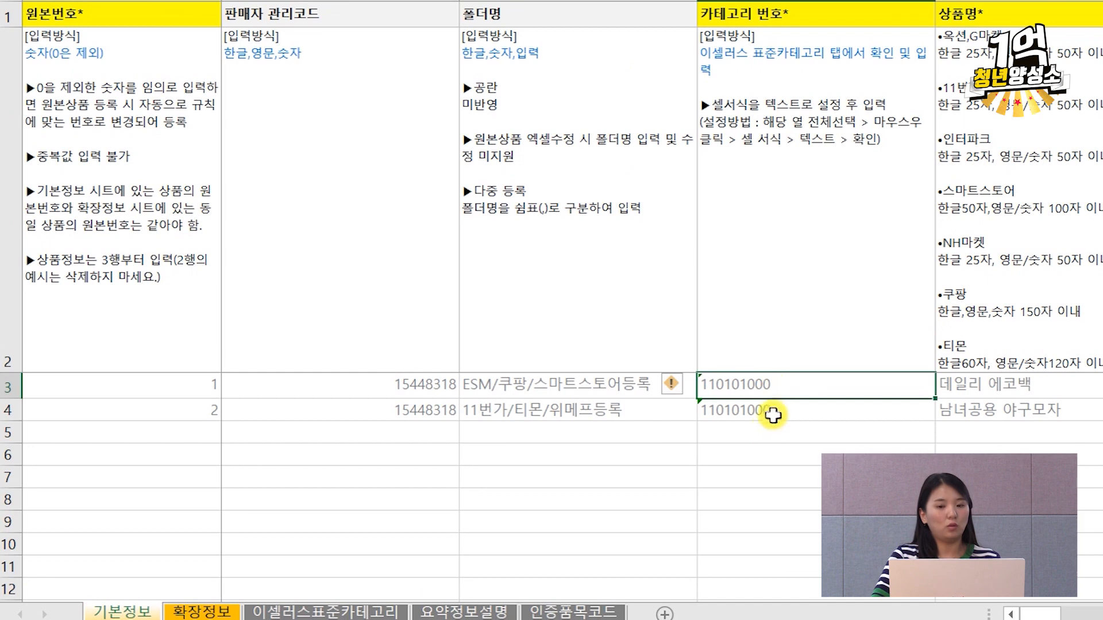
Step: Review the columns from 상품명 through 판매가 and 수량 to 원산지, including the sample origin in row 3
left_click(1080, 386)
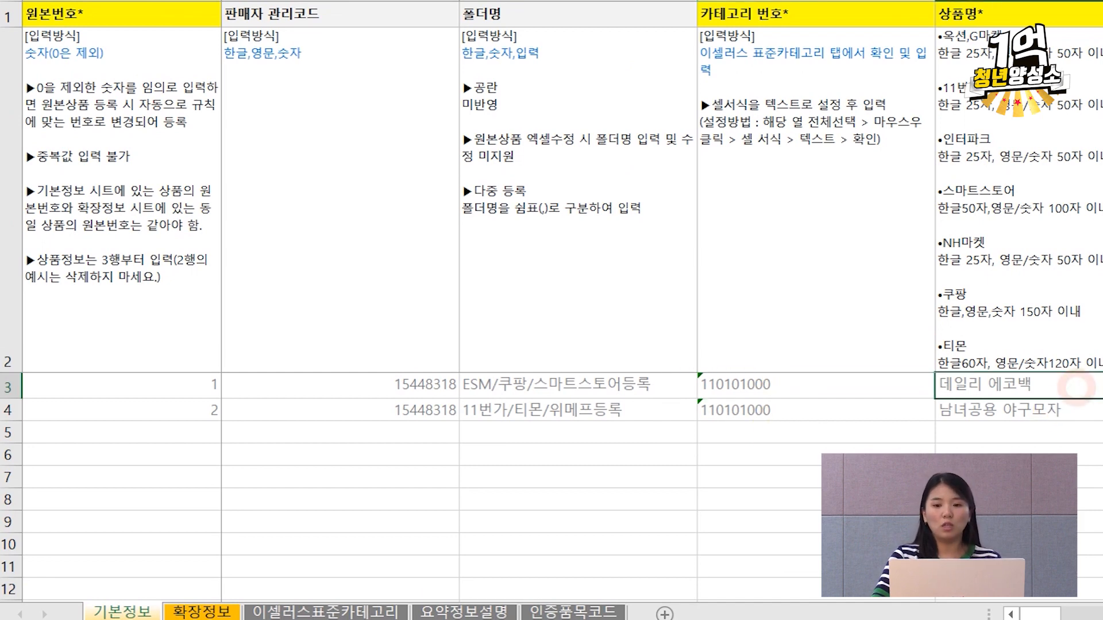
scroll(660, 287, "right", 3)
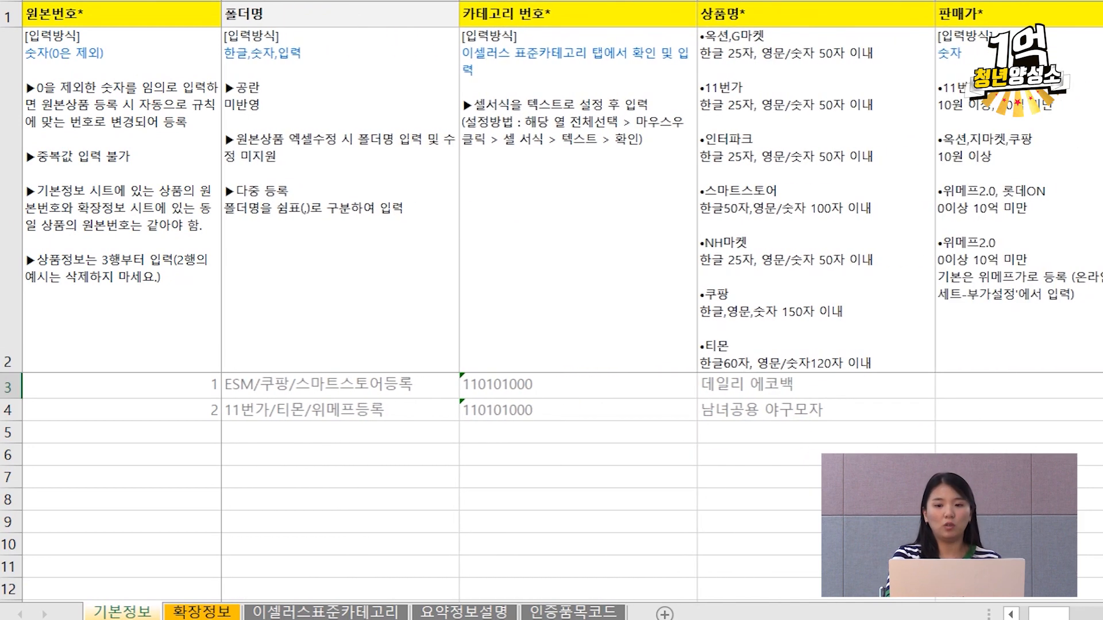
scroll(661, 287, "right", 2)
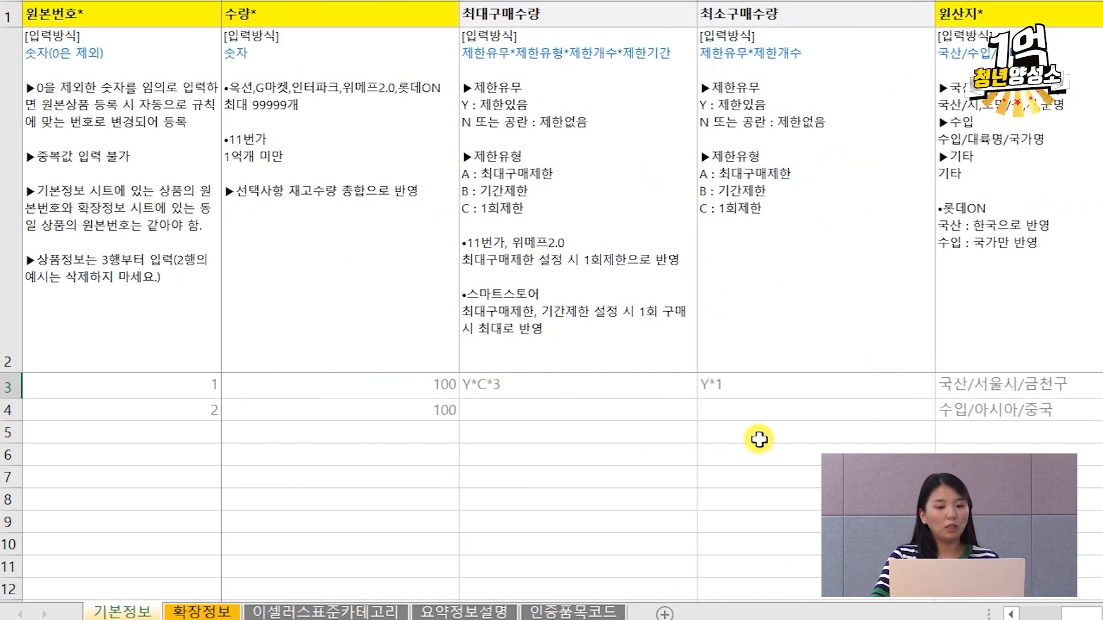
left_click(1058, 287)
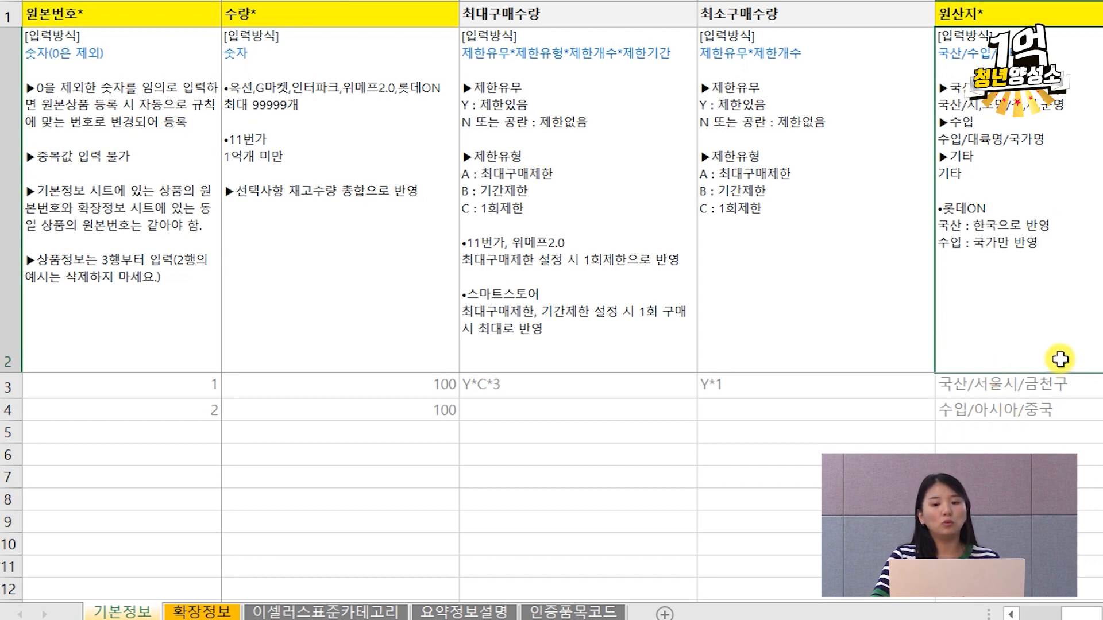
left_click(1089, 383)
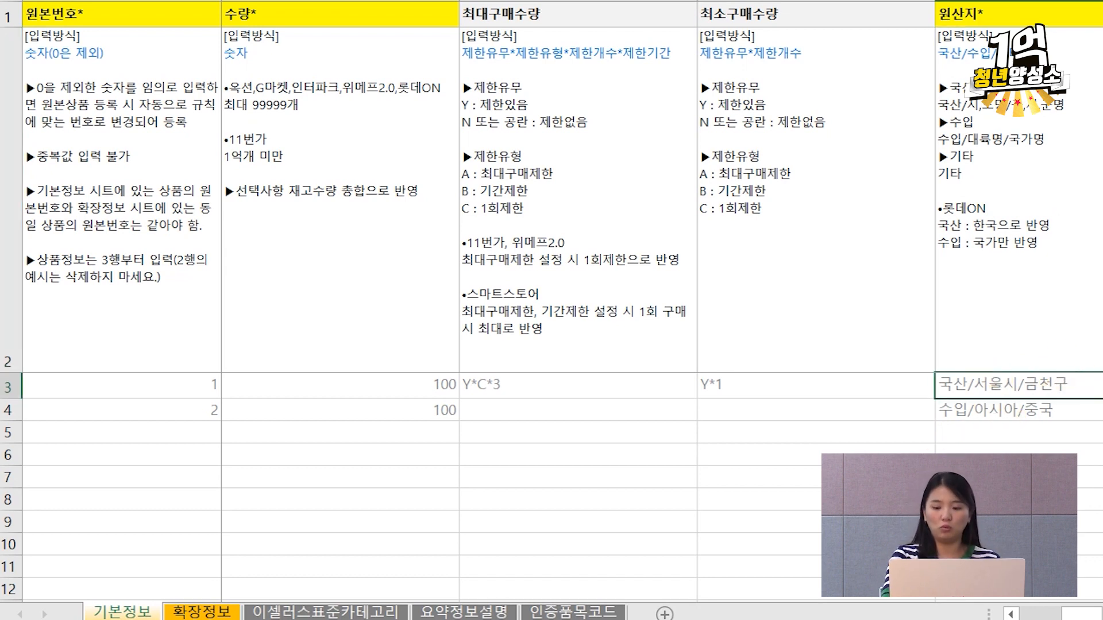
Step: Read the input rules for the 제조사, 수입사 and 목록 이미지 columns
scroll(904, 366, "right", 5)
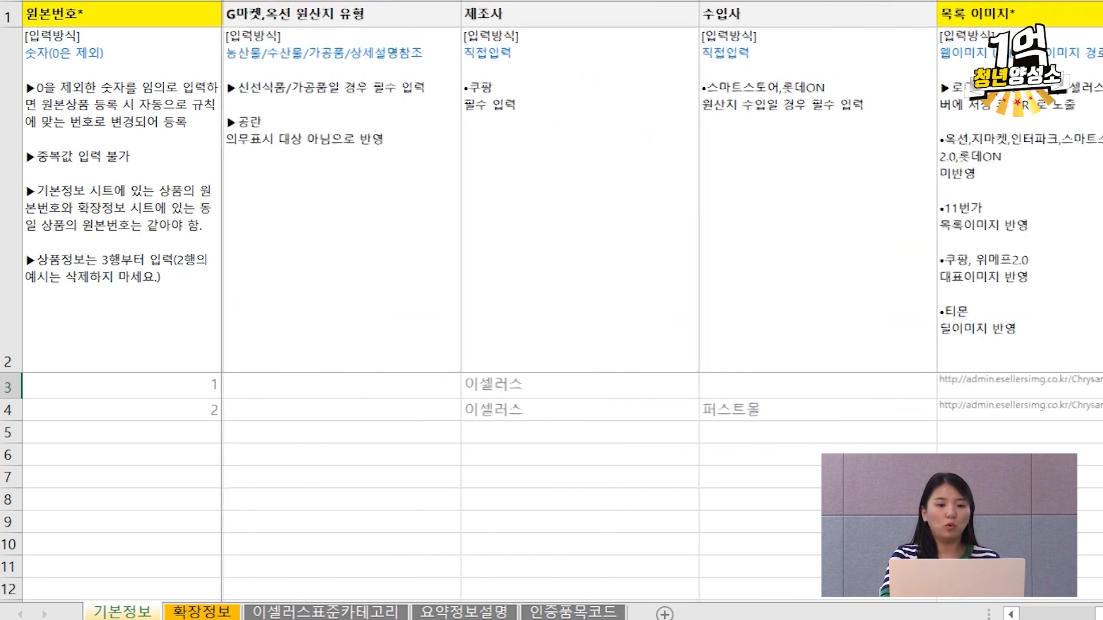
left_click(525, 276)
left_click(865, 297)
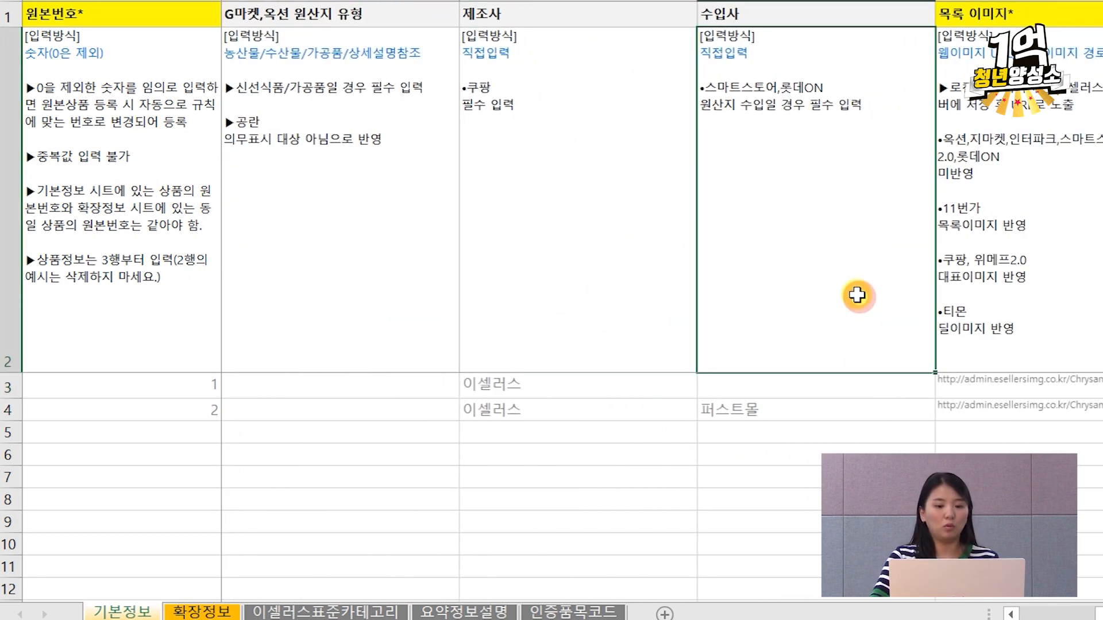
left_click(1102, 159)
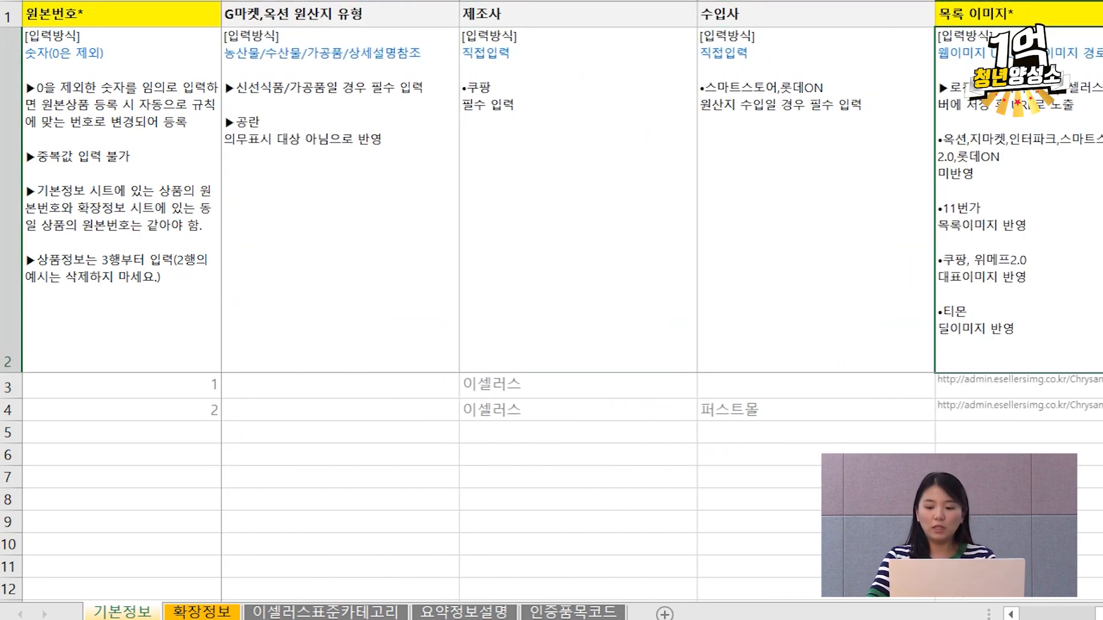
Step: Review the additional image columns 이미지2 to 이미지5 and the sample HTML entry under 상세설명 in T3
scroll(664, 300, "right", 3)
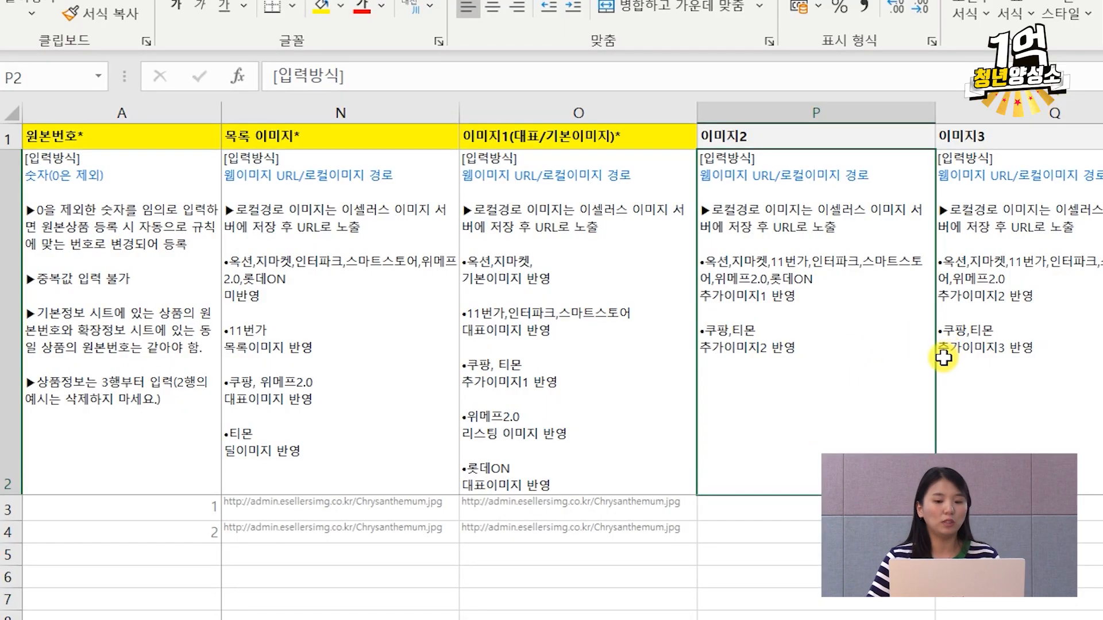
left_click_drag(879, 532, 879, 509)
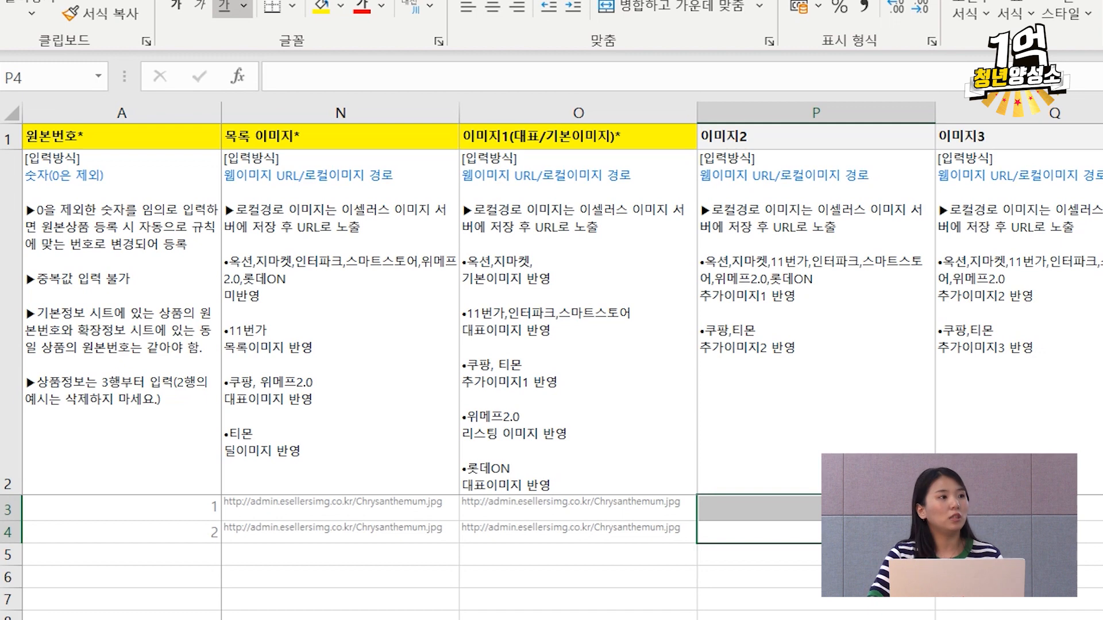
left_click(1100, 344)
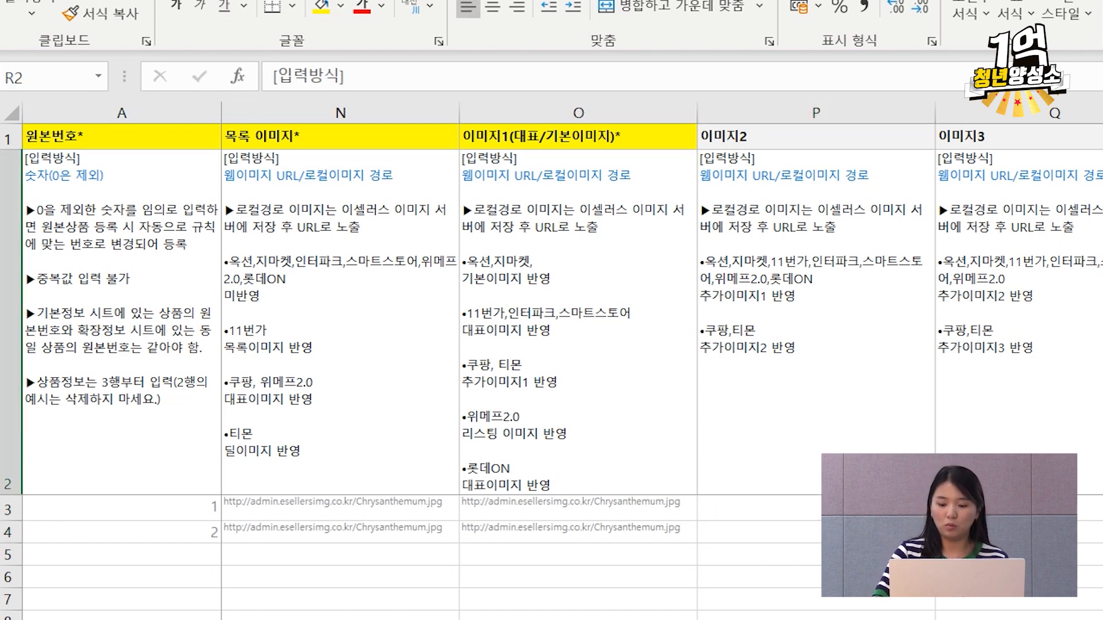
key("Right")
key("Right")
key("Right")
key("Right")
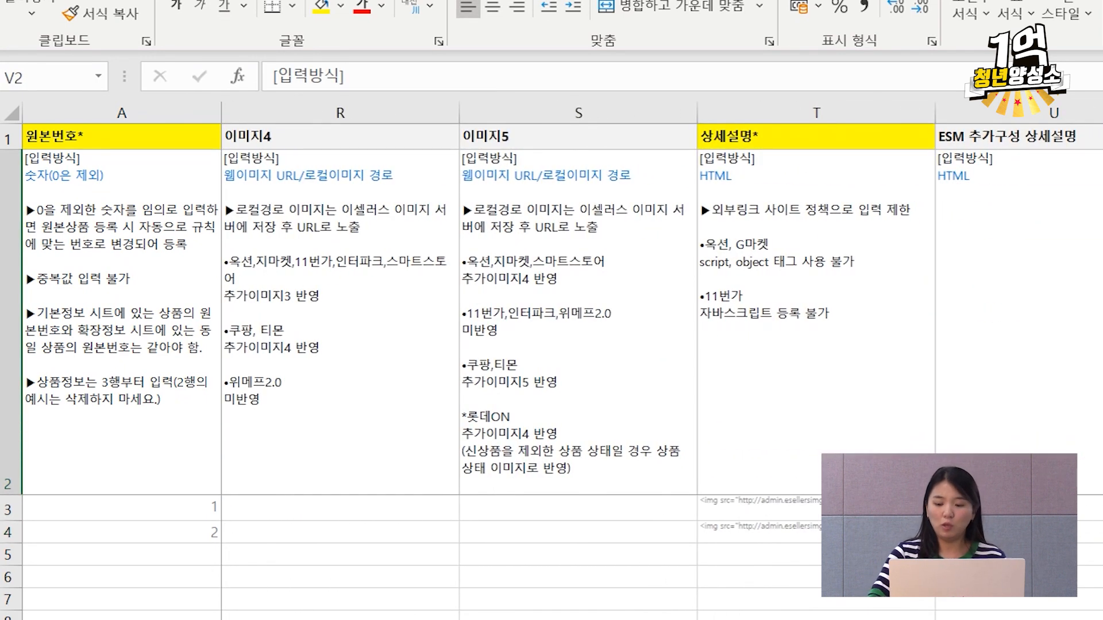
left_click(381, 504)
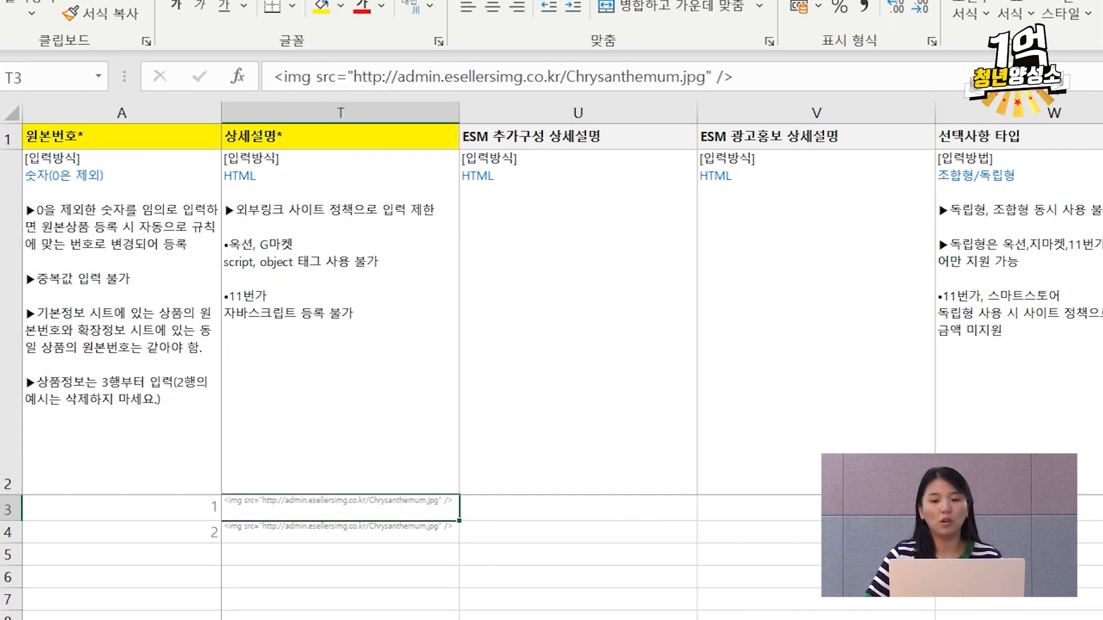
Step: Examine the 선택사항 타입, 옵션명 and 상세정보 columns, including the sample 선택사항 타입 entries in W3:W4
left_click(1034, 322)
key("Right")
key("Right")
key("Right")
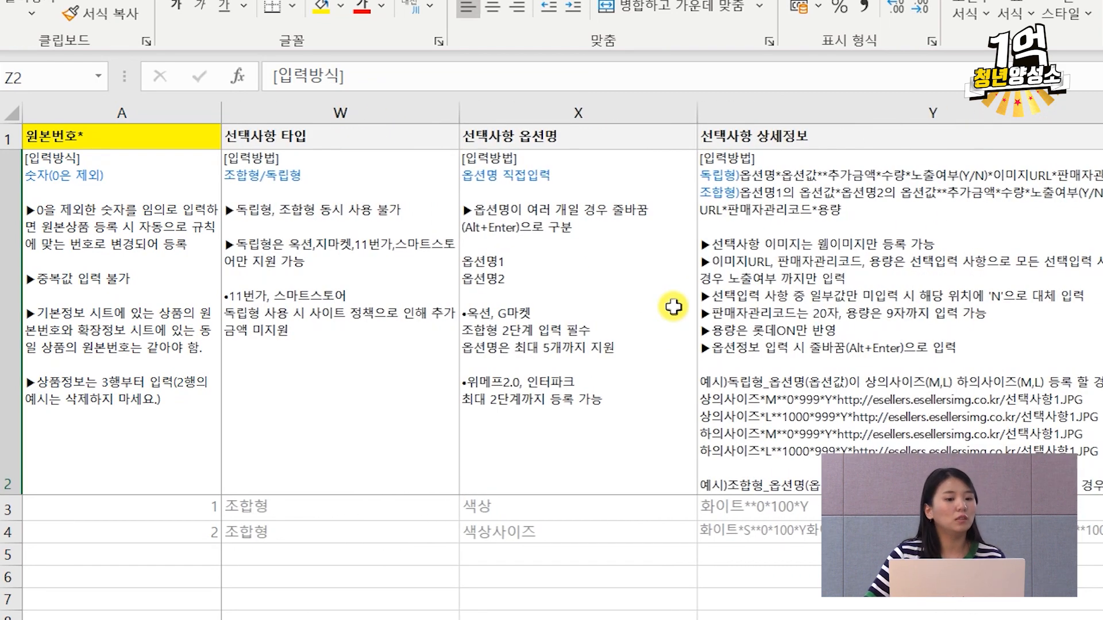
left_click_drag(381, 135, 769, 531)
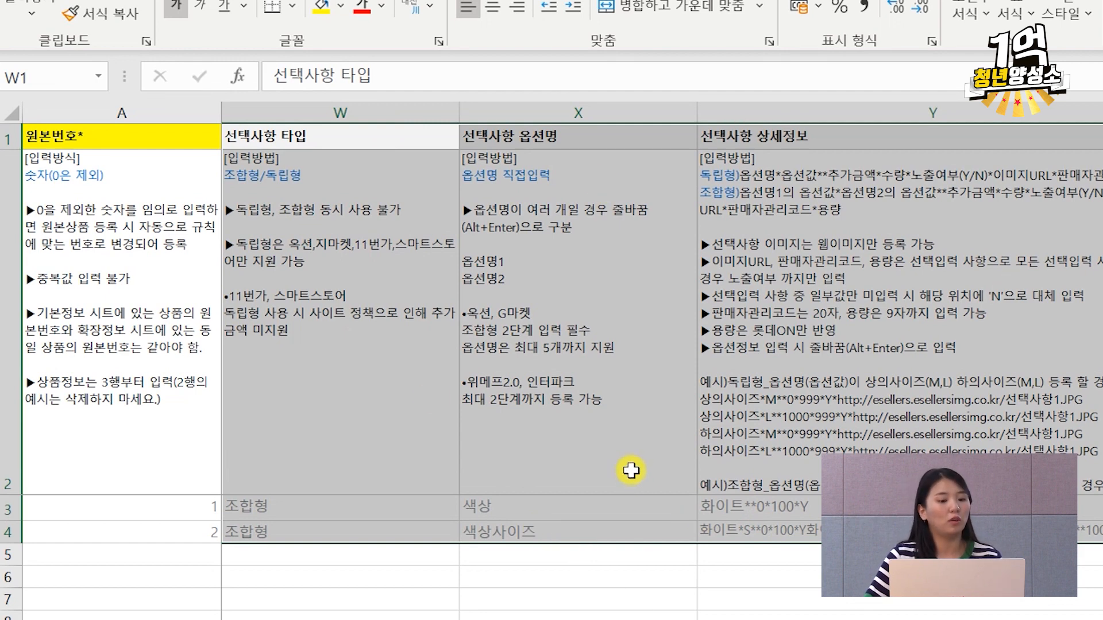
left_click(351, 277)
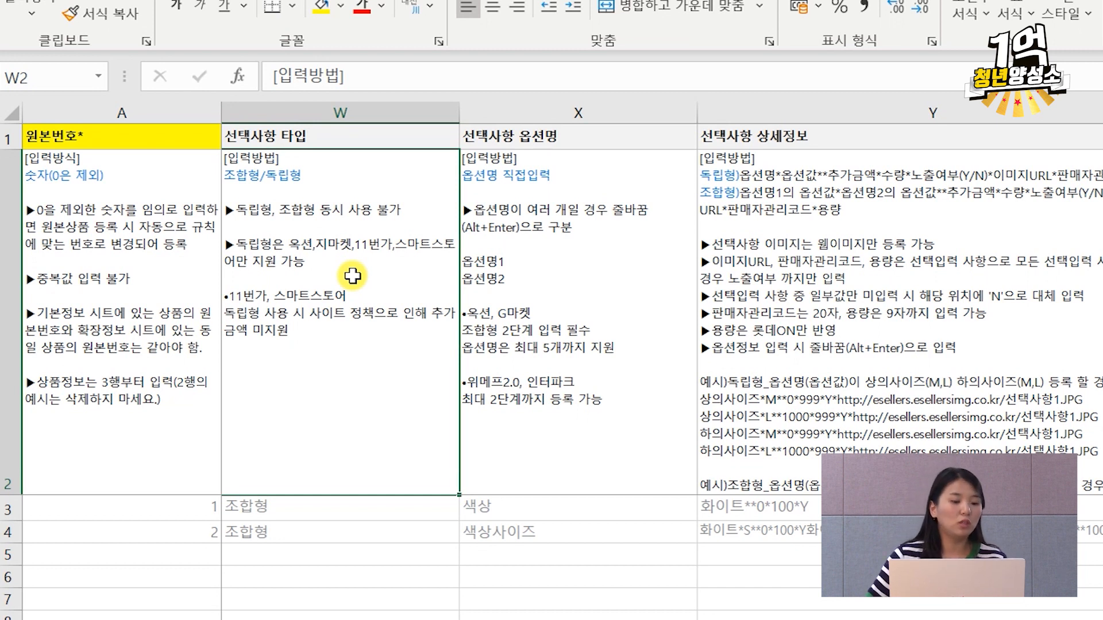
left_click_drag(310, 506, 304, 533)
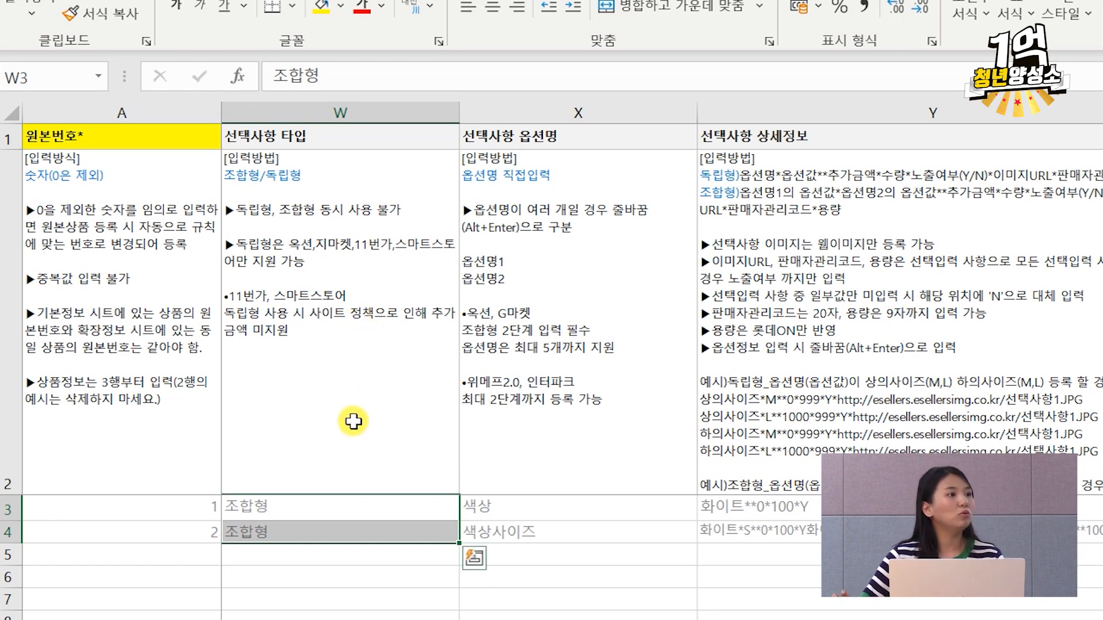
Step: Review the 선택사항 옵션명 input rules and the sample entries in X3 and X4, expanding X4 to show 색상 and 사이즈 on separate lines
left_click(601, 347)
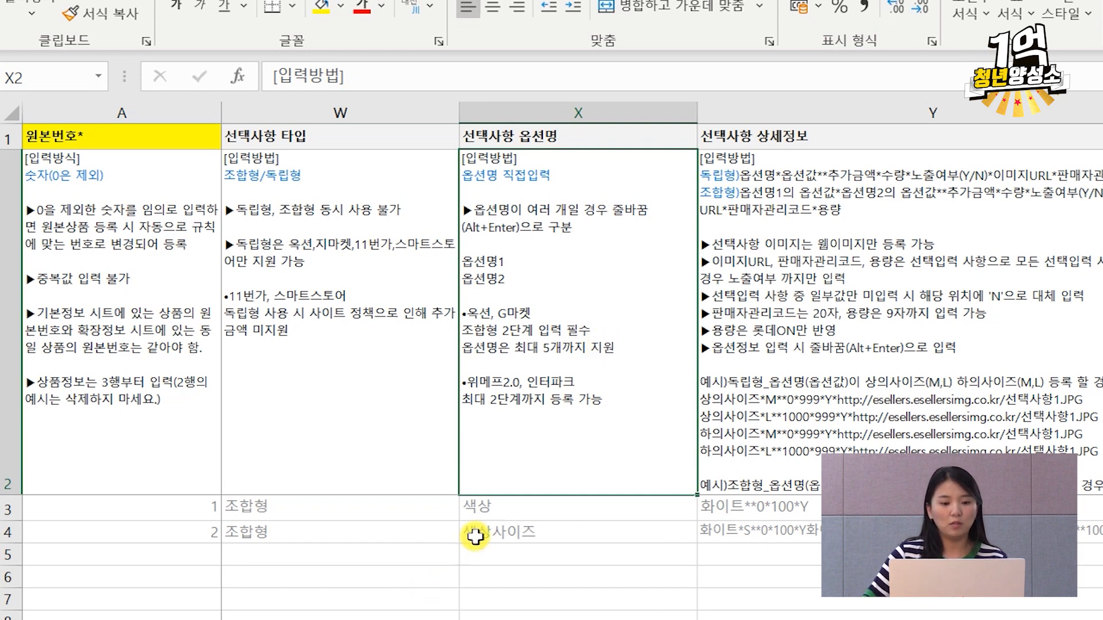
left_click(513, 500)
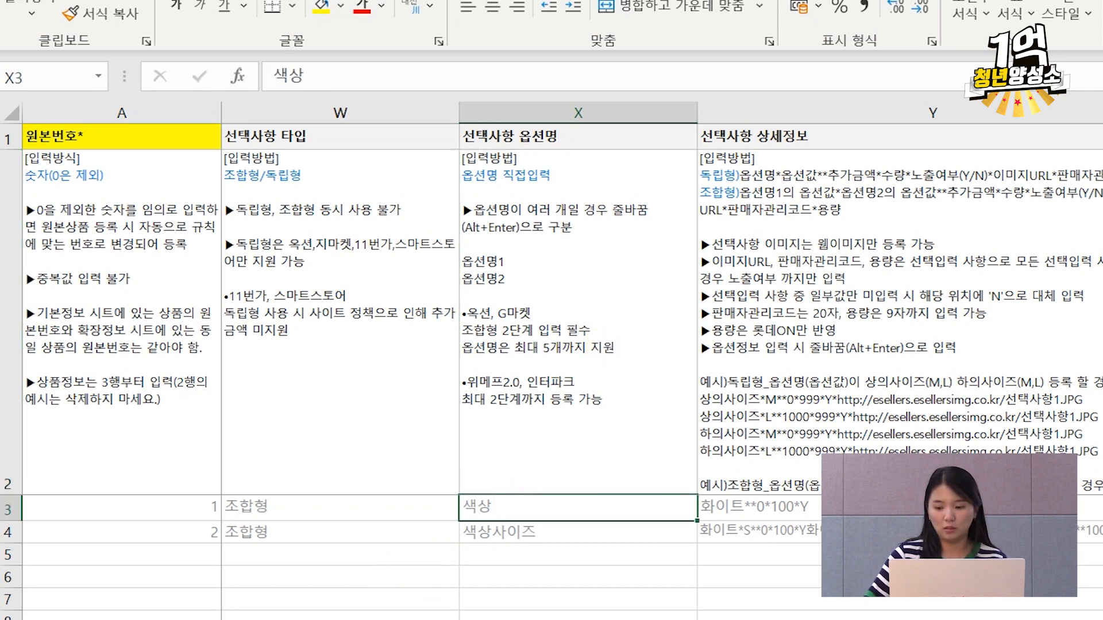
scroll(551, 357, "up", 1)
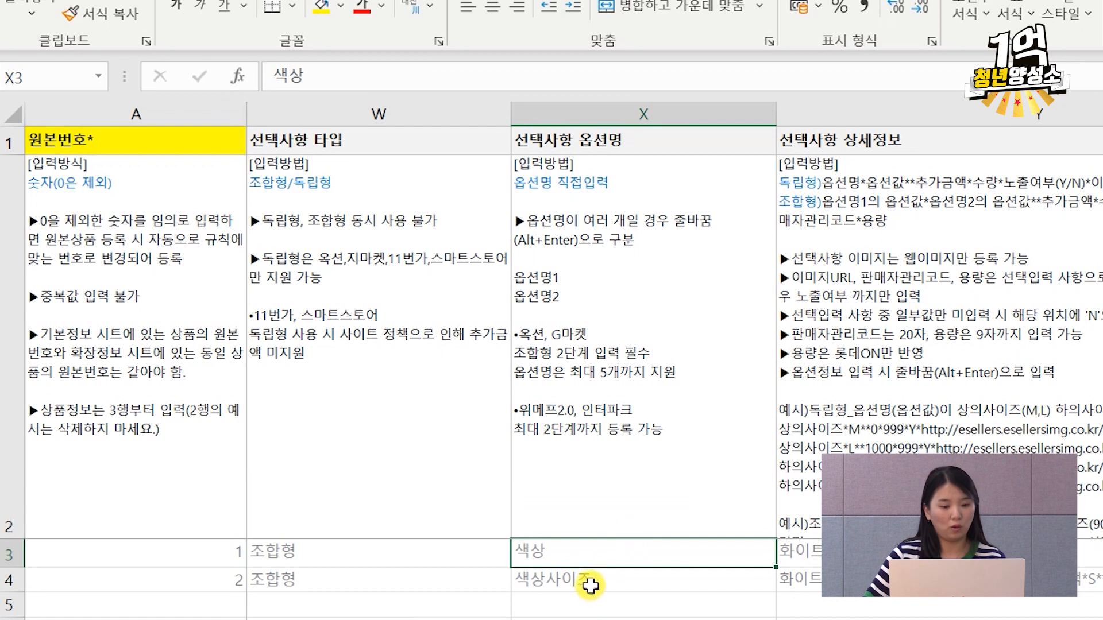
left_click(590, 592)
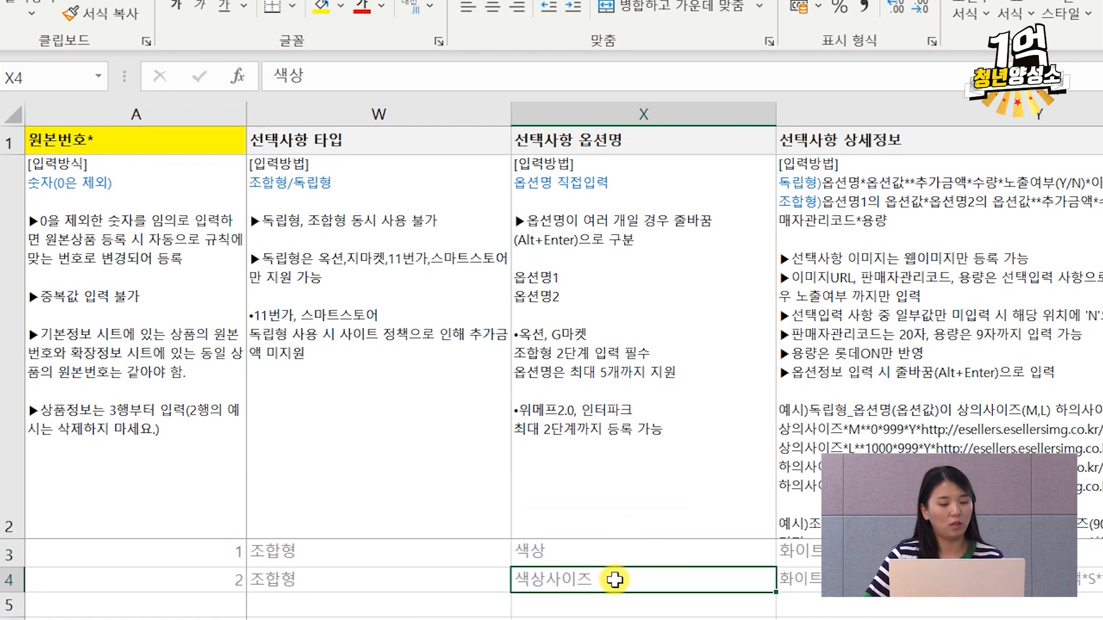
double_click(615, 579)
double_click(616, 579)
left_click(600, 619)
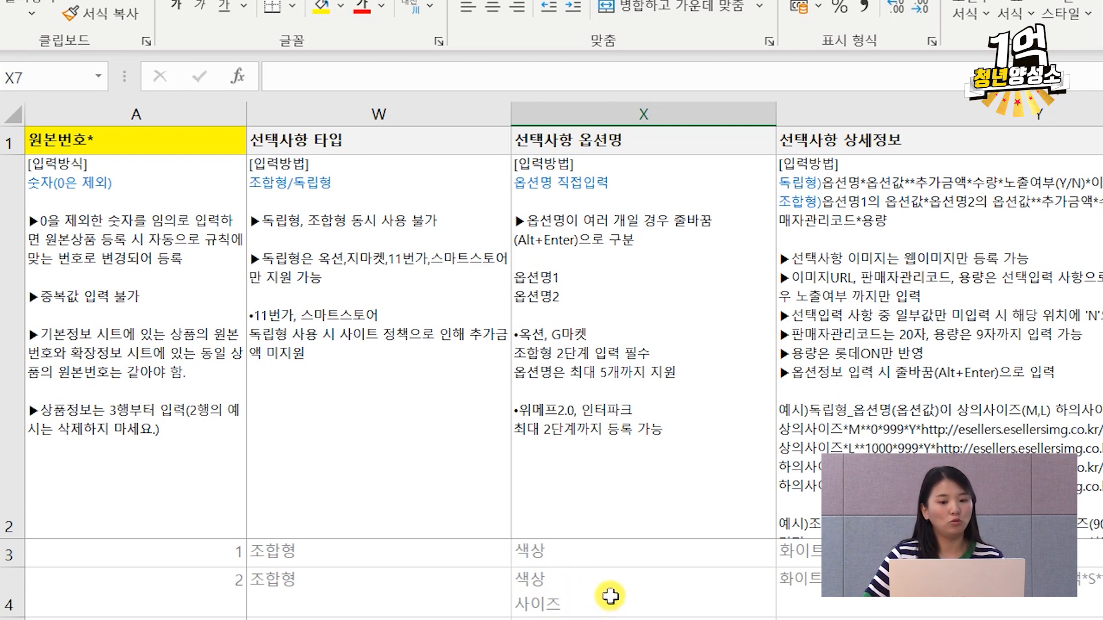
left_click(603, 598)
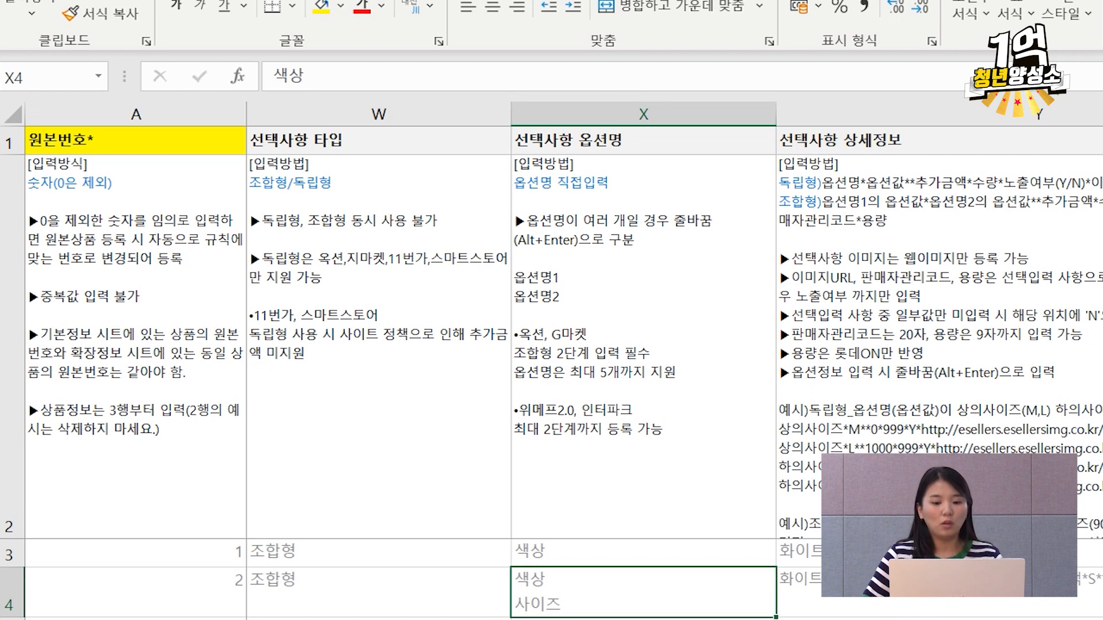
Step: Examine the option value, additional amount, quantity and 노출여부 parts of the sample 선택사항 상세정보 entry in Y3
left_click(825, 559)
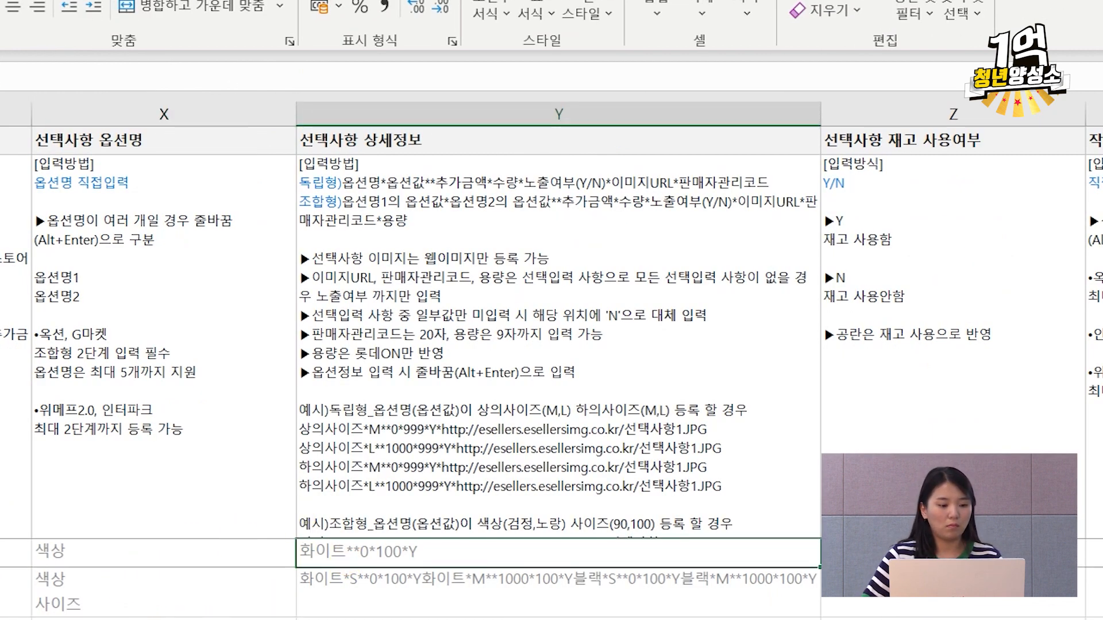
double_click(313, 547)
left_click(423, 572)
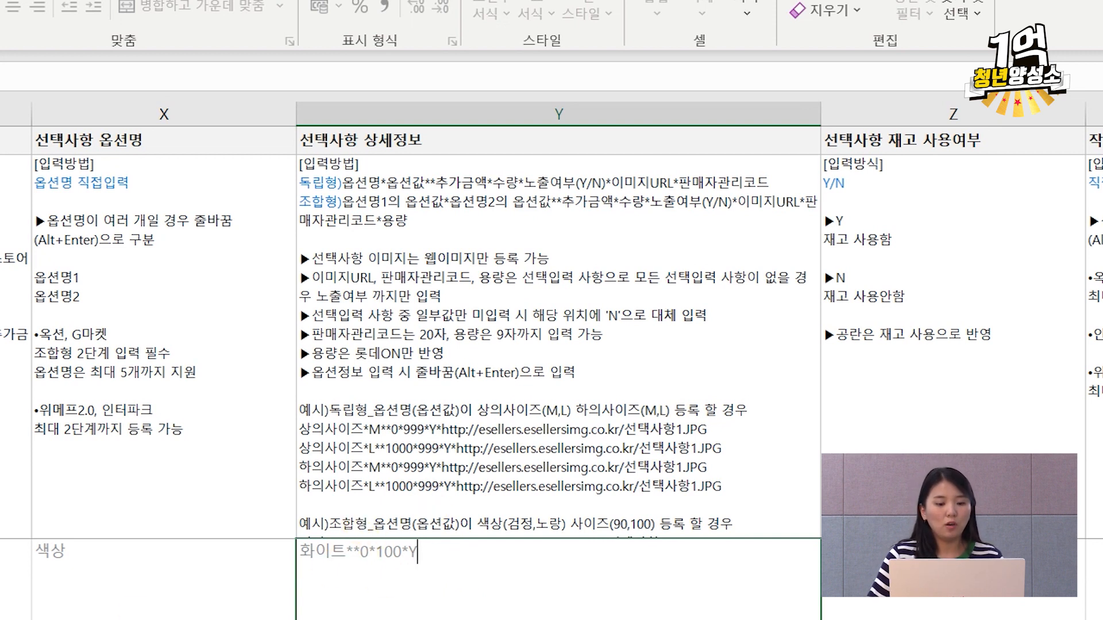
mouse_move(346, 553)
left_mouse_down()
mouse_move(291, 560)
mouse_move(360, 560)
left_mouse_up()
left_click(368, 562)
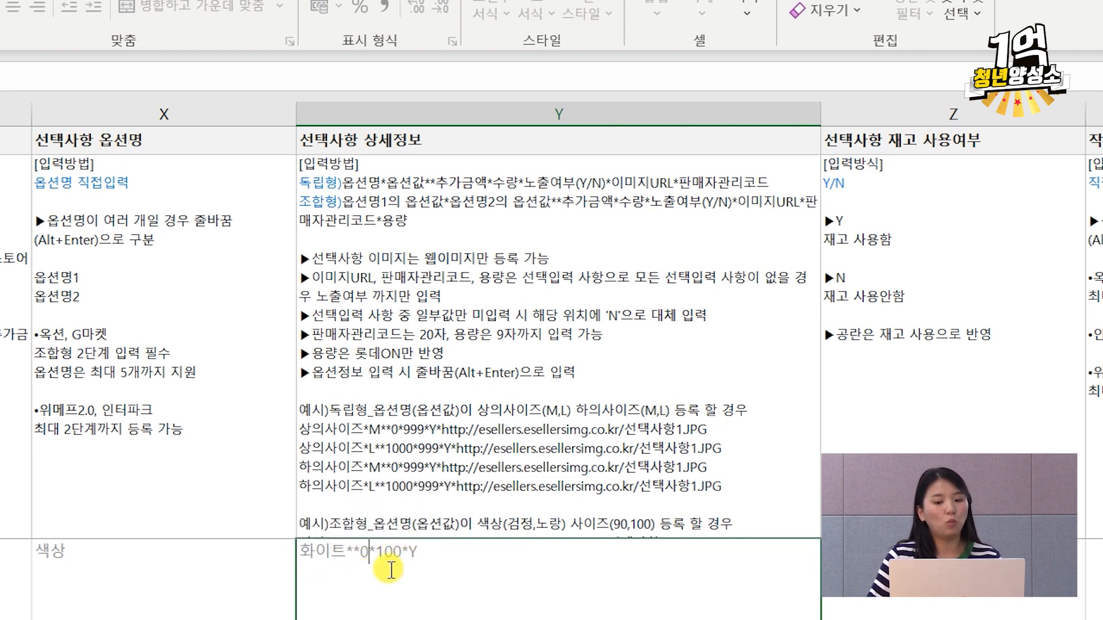
left_click_drag(425, 556, 412, 557)
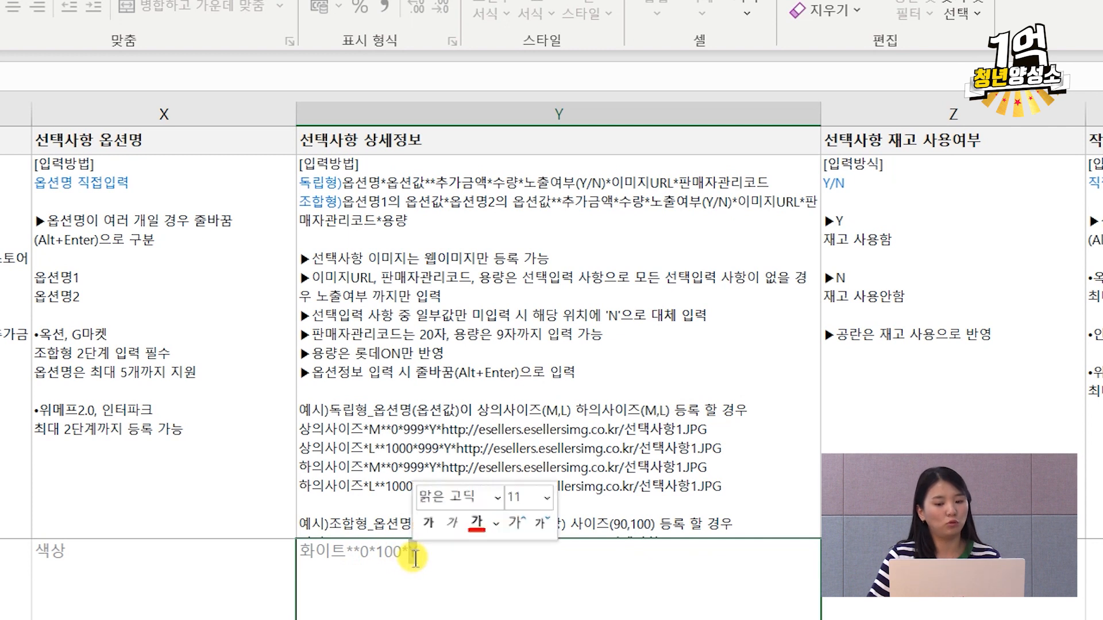
Step: Add the option lines 블랙**0*100*Y and 핑크**0*100*Y below the 화이트 line in Y3
left_click(447, 561)
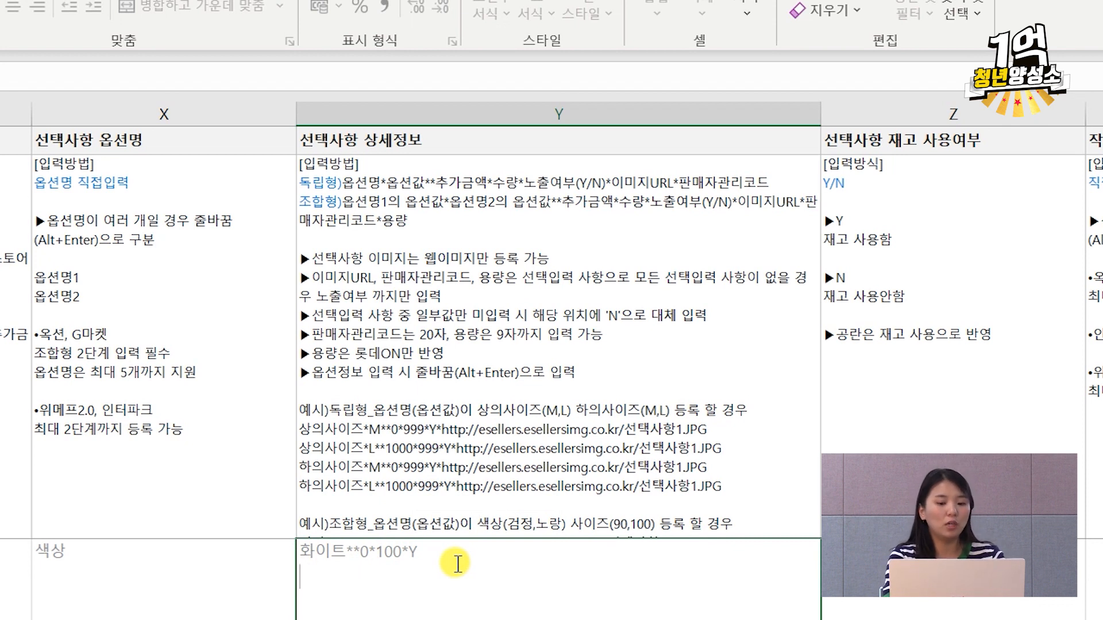
type("블래")
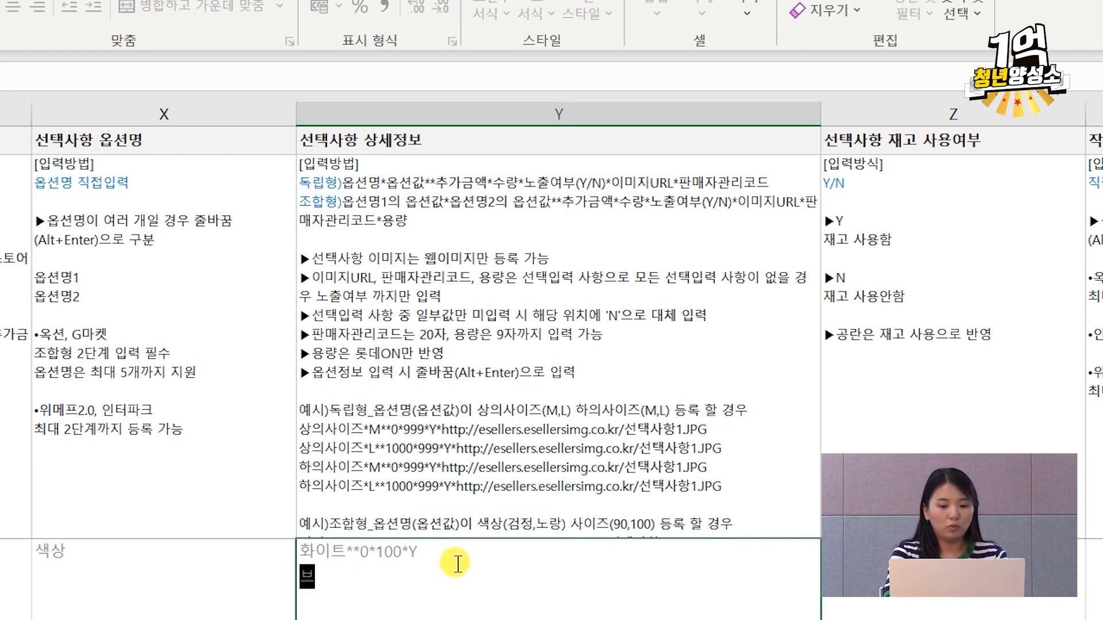
type("**")
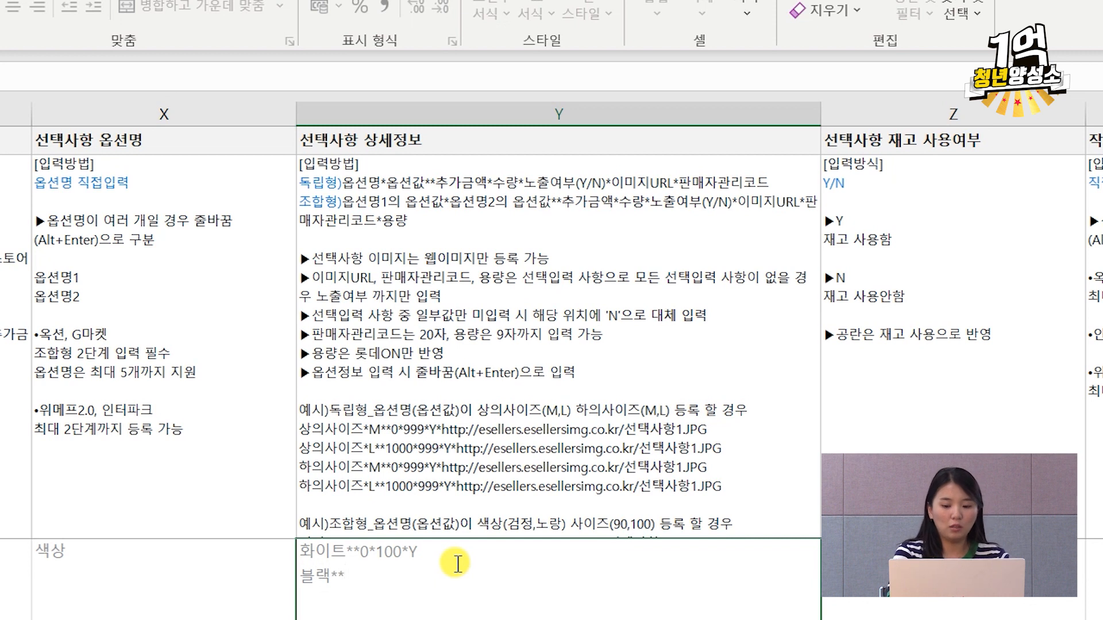
type("0*100*Y")
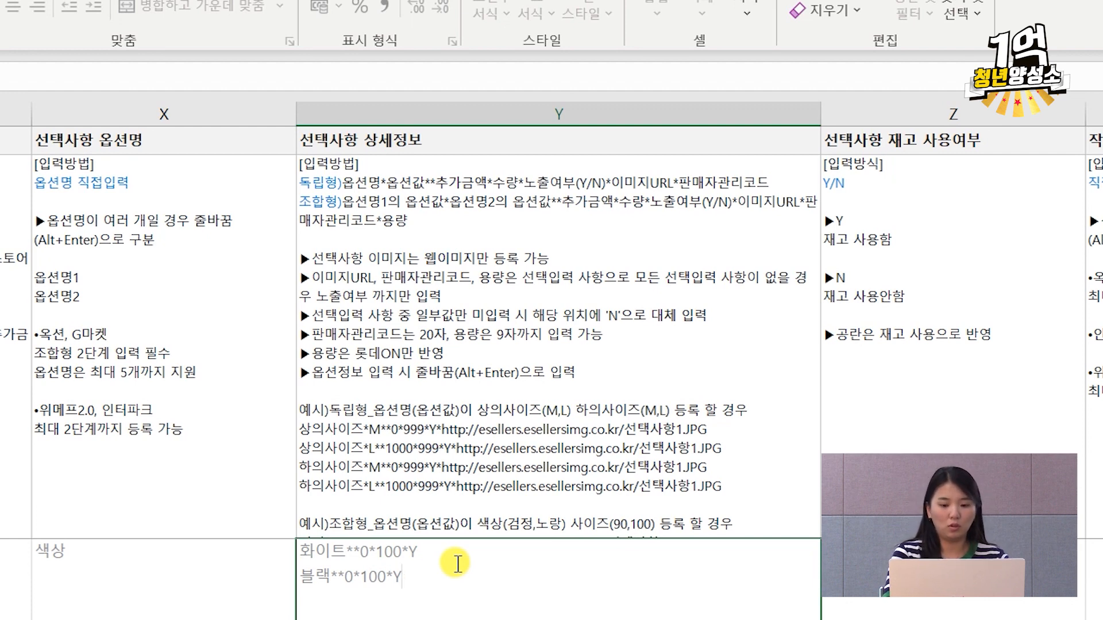
key("alt+Return")
type("vld")
key("BackSpace")
key("BackSpace")
type("핑크**")
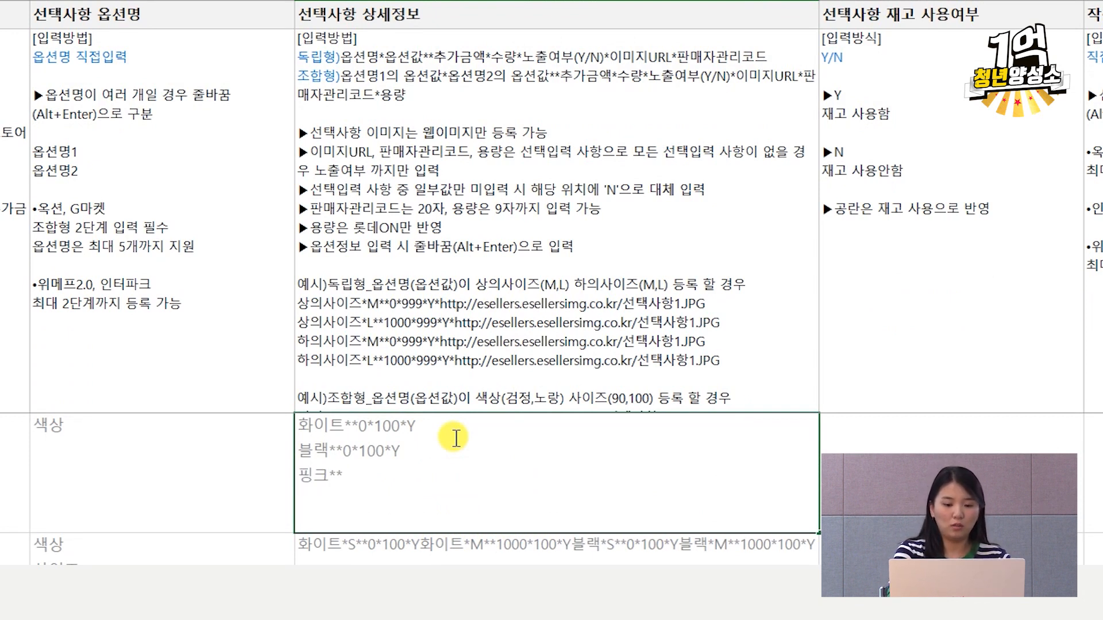
type("0*100*Y")
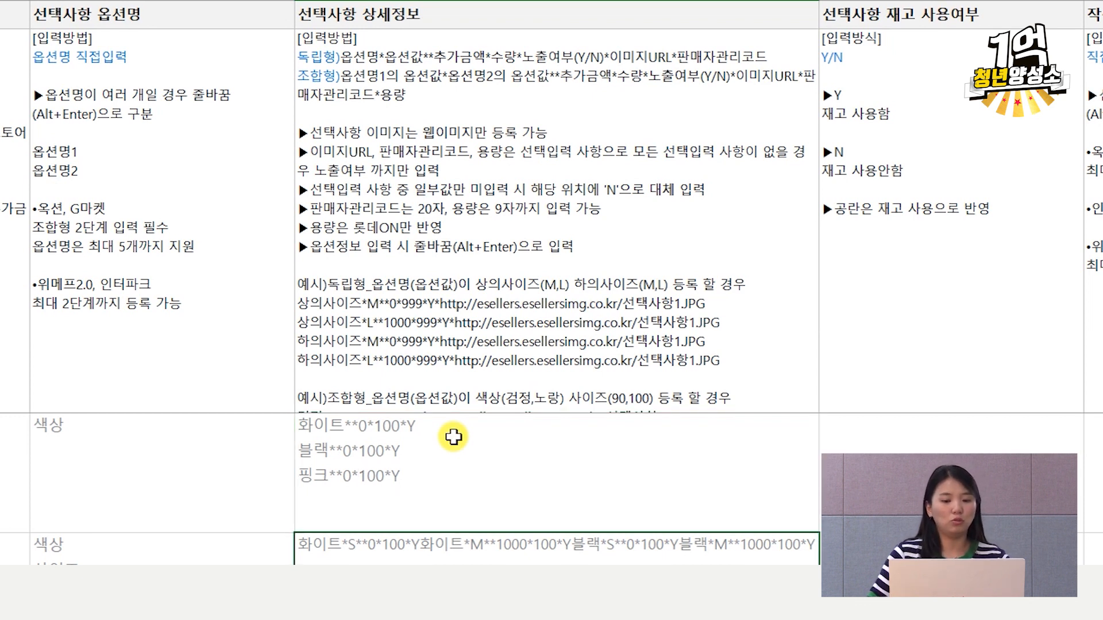
left_click_drag(83, 493, 584, 411)
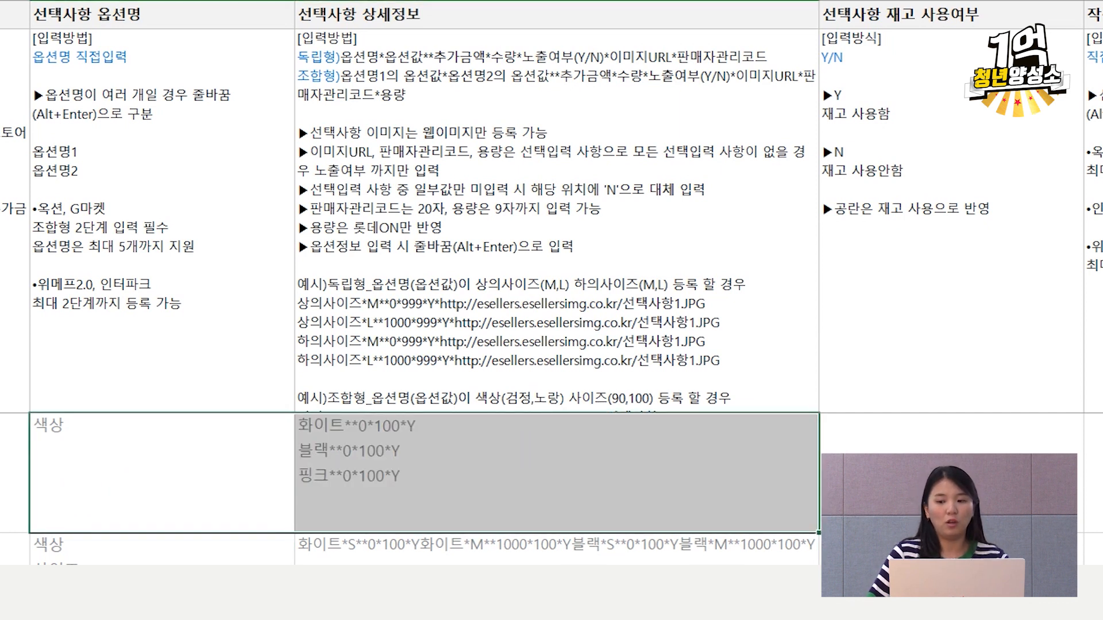
key("Delete")
Step: Expand the 조합형 sample in Y4 and examine how its first line combines 화이트 with size S
scroll(231, 501, "down", 1)
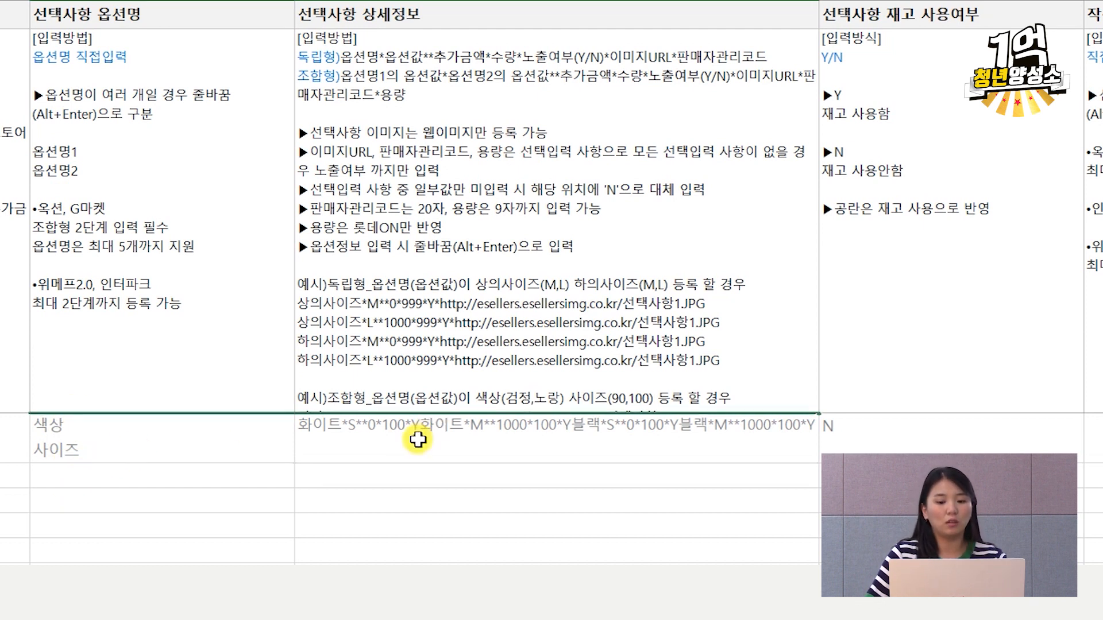
double_click(418, 441)
left_click(380, 460)
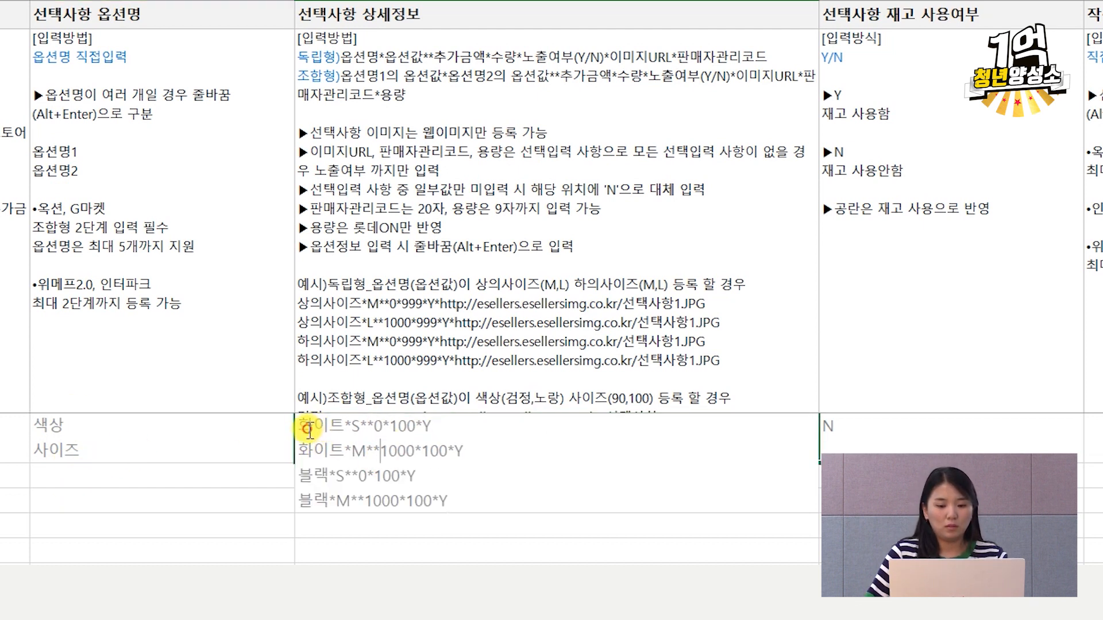
left_click(535, 579)
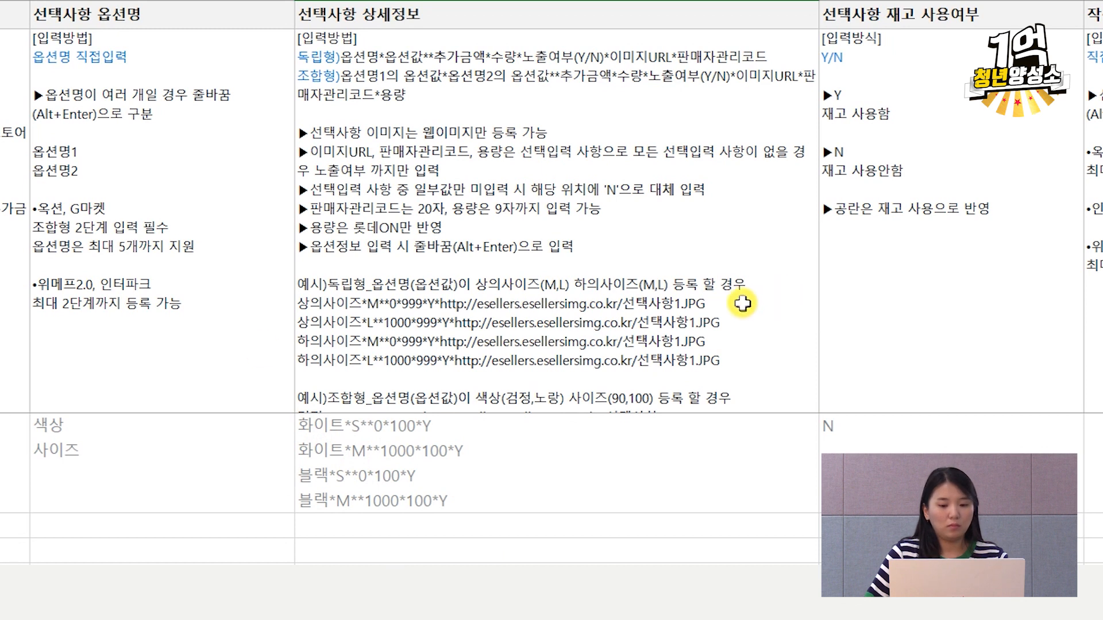
double_click(325, 431)
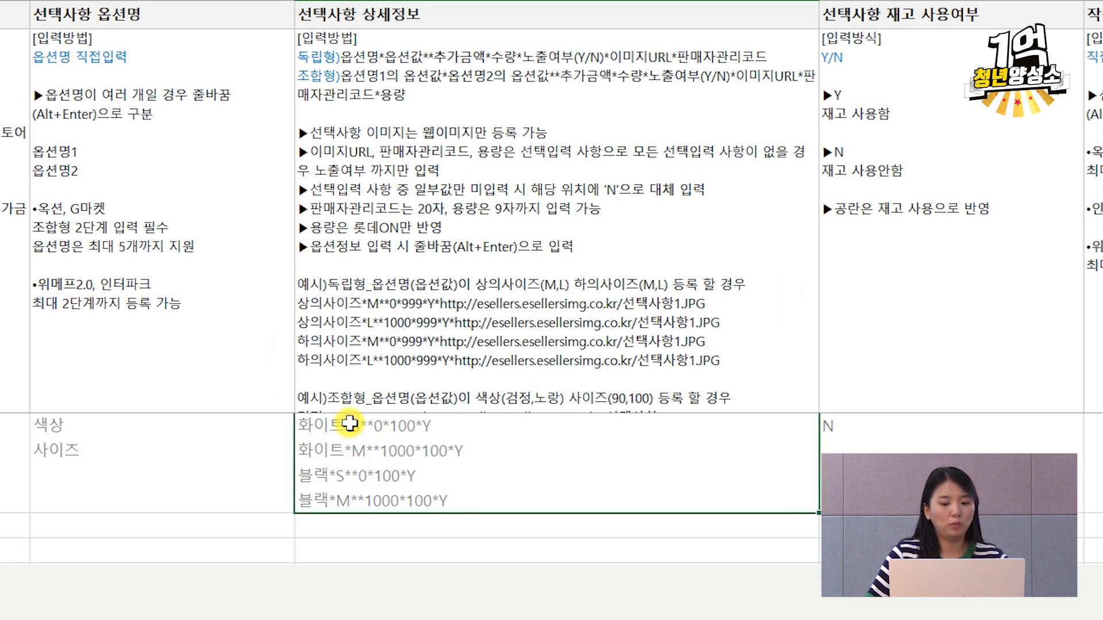
left_click_drag(344, 428, 294, 435)
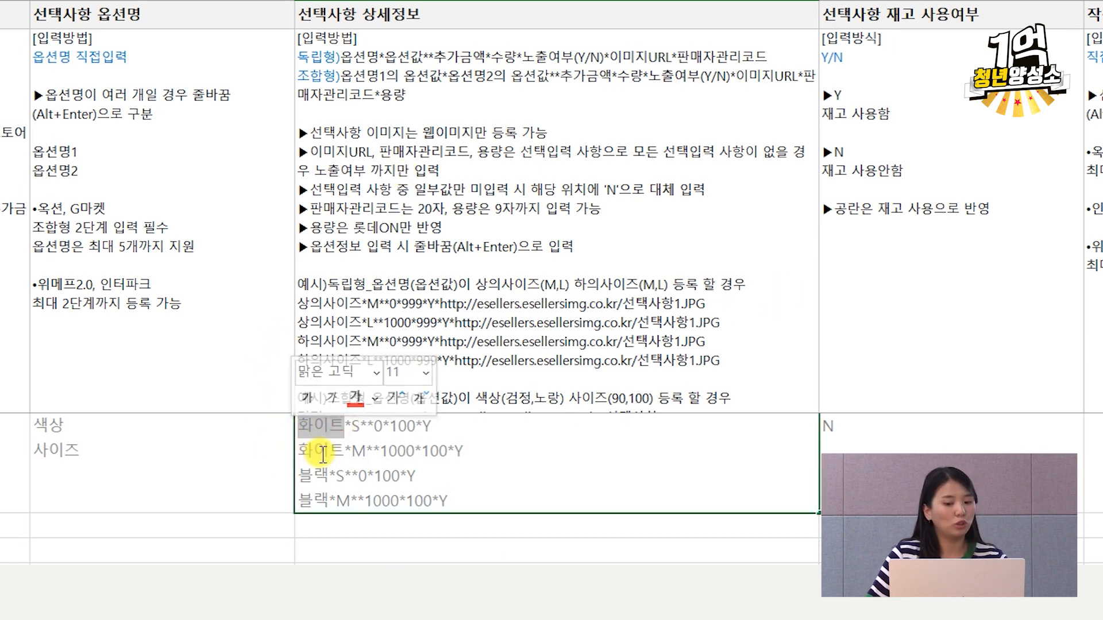
left_click_drag(361, 428, 351, 428)
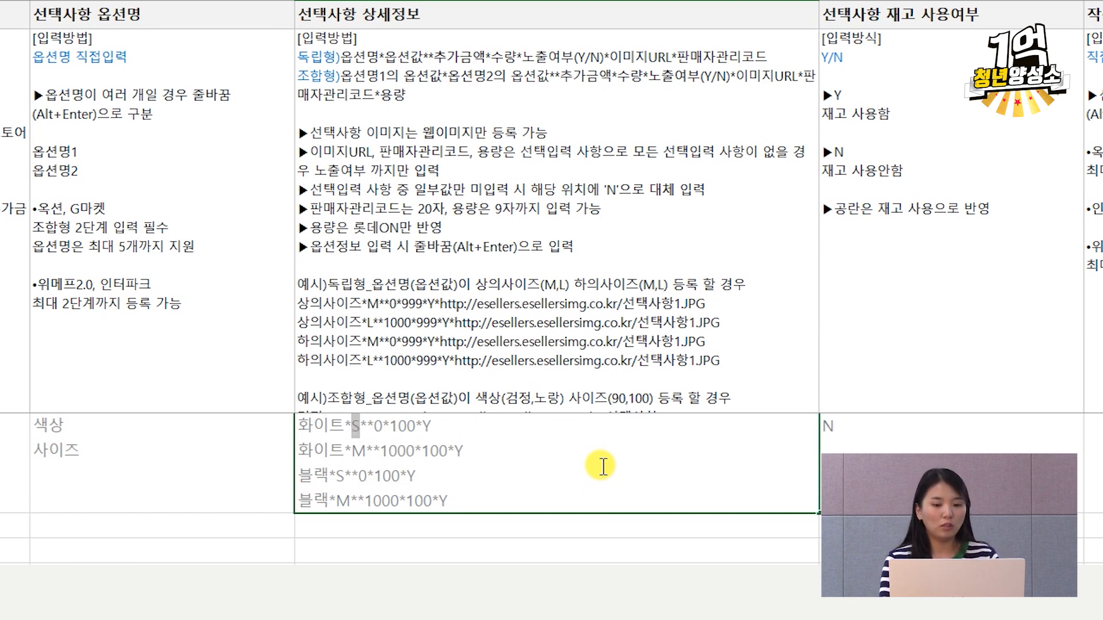
left_click_drag(447, 426, 298, 426)
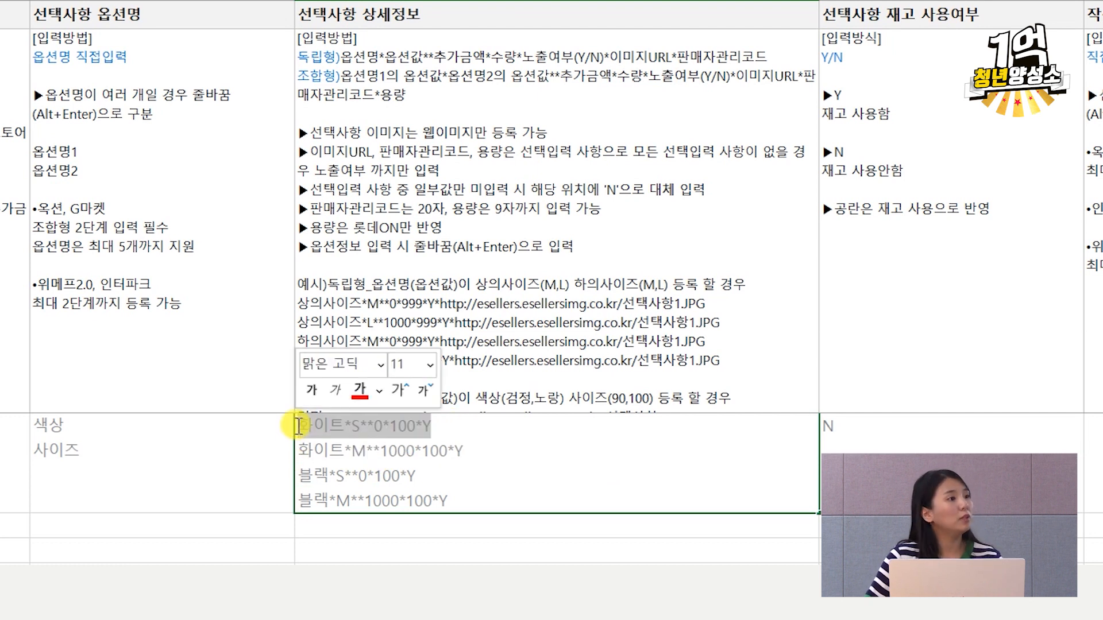
Step: Examine the additional amount 1000 in the 화이트 size M line of the Y4 sample
left_click(343, 476)
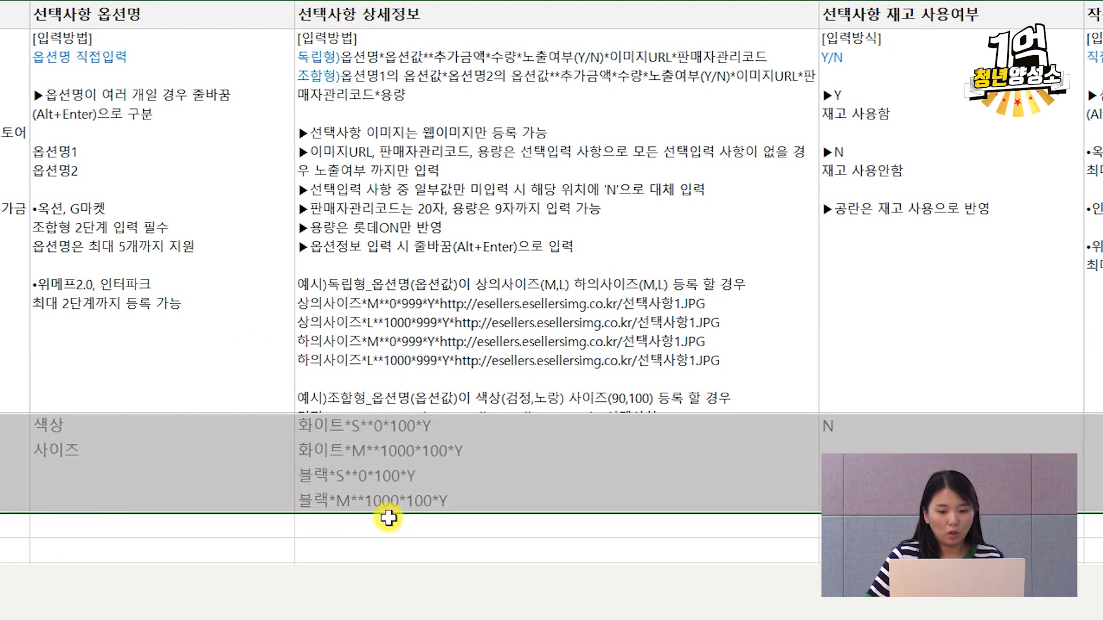
left_click(342, 459)
left_click_drag(373, 451, 416, 454)
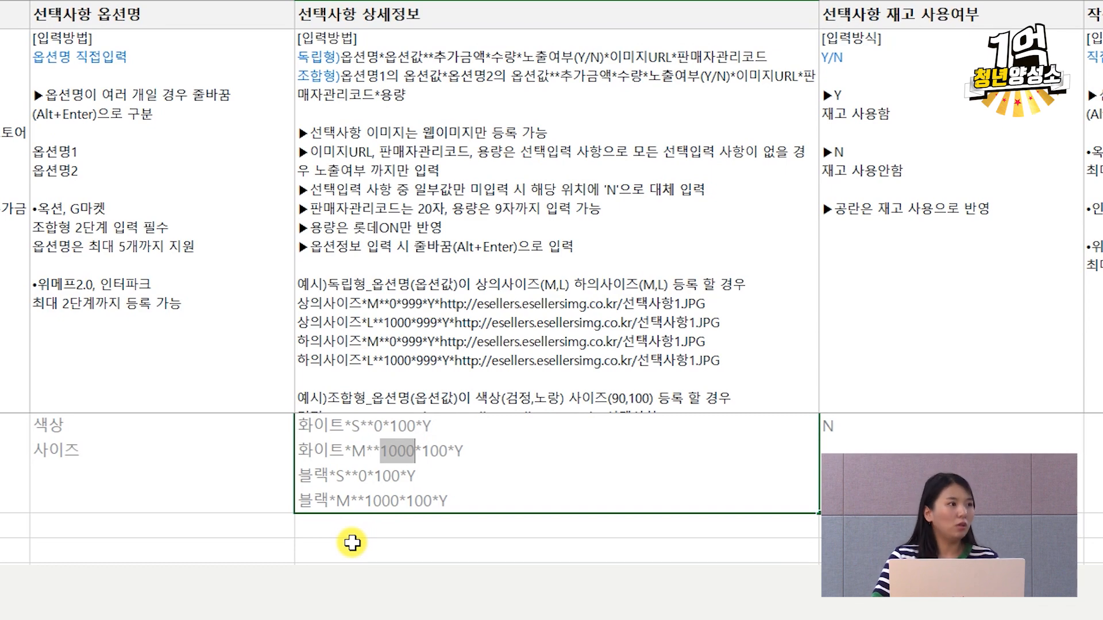
left_click(567, 486)
left_click(525, 549)
left_click(656, 428)
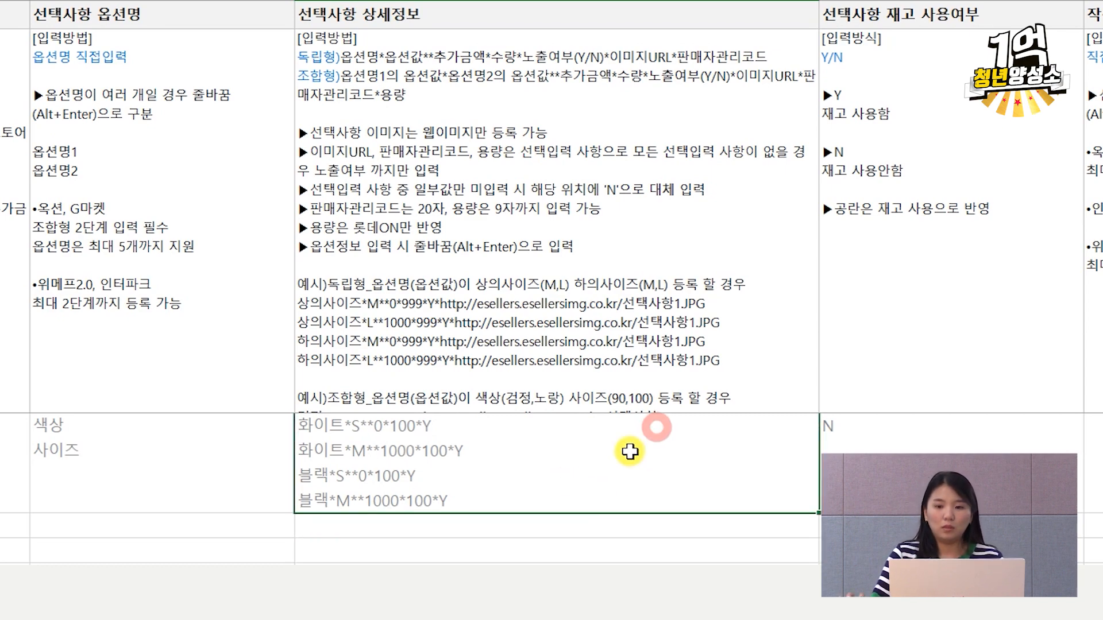
Step: Read the 선택사항 재고 사용여부 input rules and check its sample entry in Z4
key("Right")
key("Right")
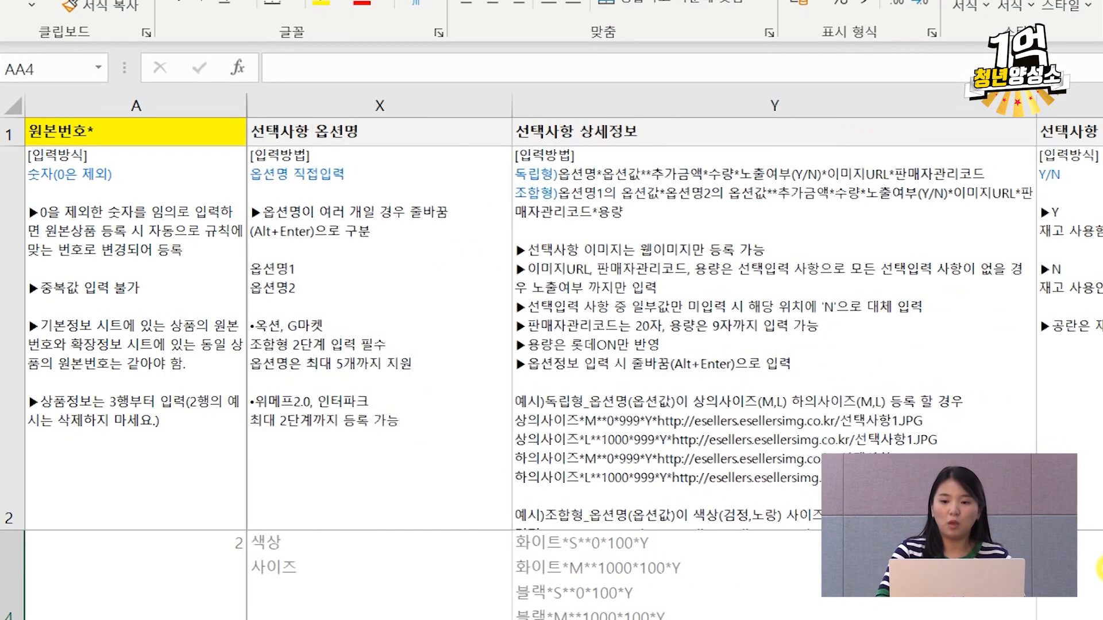
left_click(401, 578)
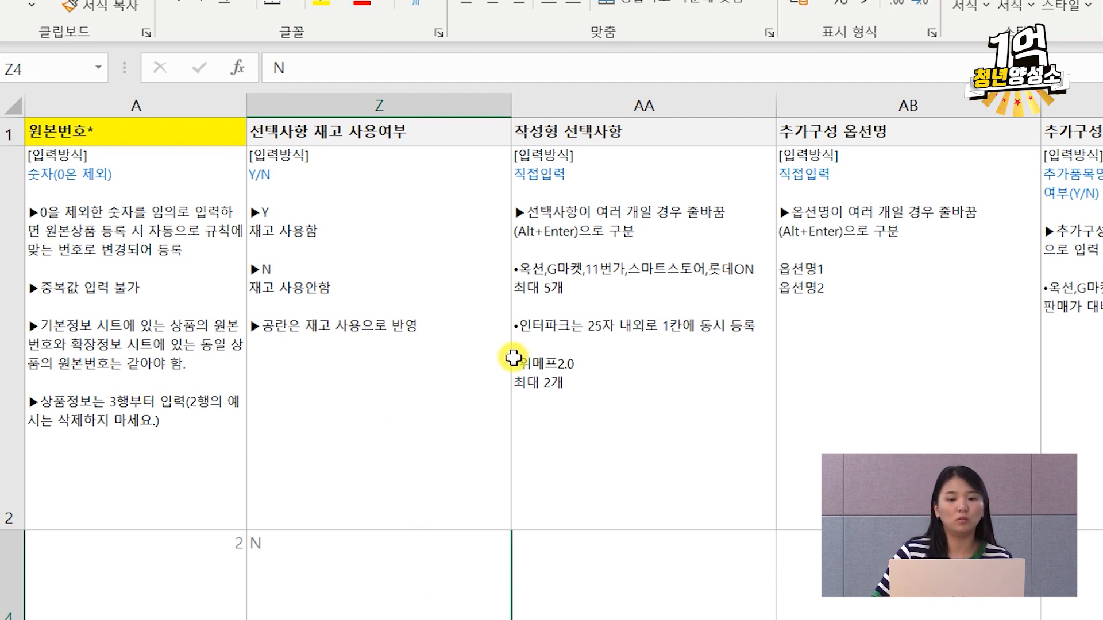
Step: Review the input rules from 작성형 선택사항 through the 추가구성 columns, ending at the 브랜드 column
left_click(695, 300)
key("Right")
key("Right")
key("Right")
key("Right")
key("Right")
key("Right")
key("Right")
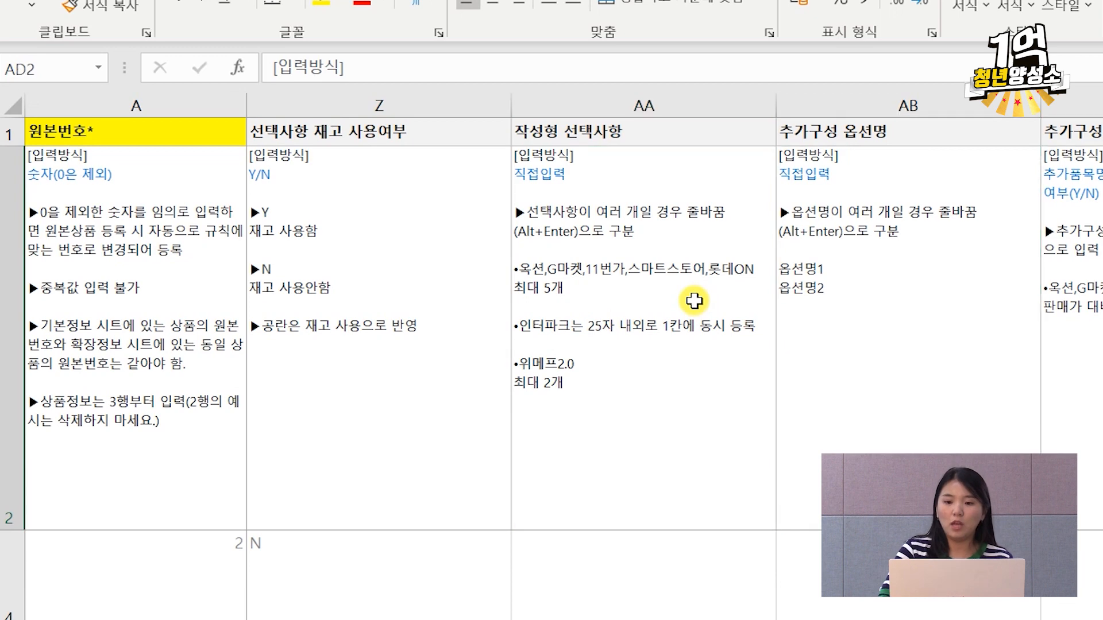
Step: Review the 브랜드, 모델명, 과세여부 and 나이제한 columns, including the sample model name in AE3
left_click_drag(295, 354, 697, 284)
left_click(680, 312)
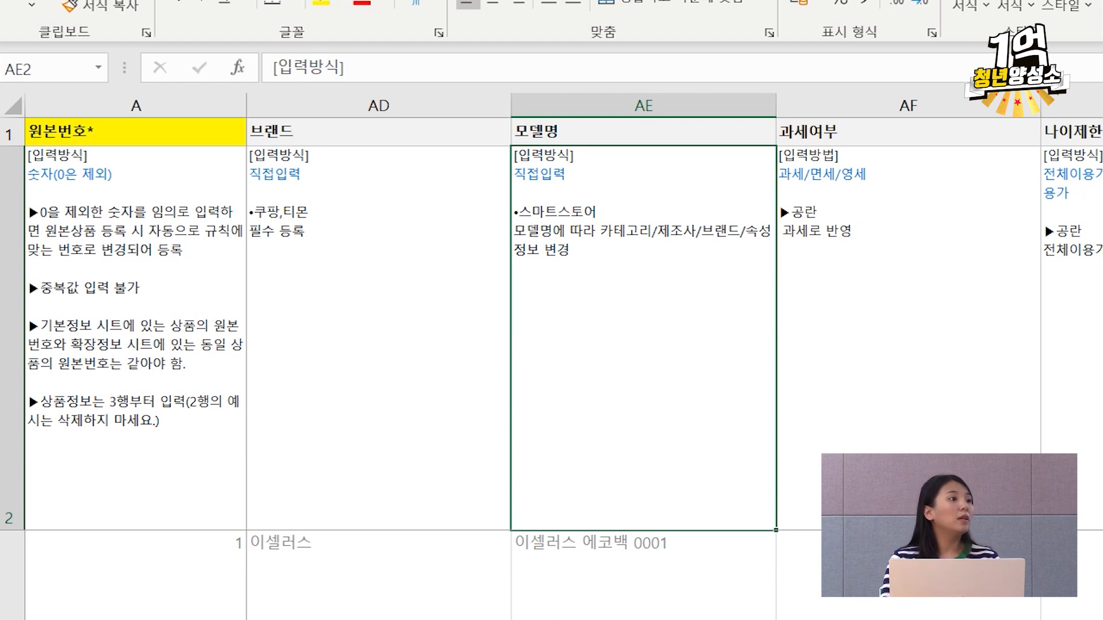
left_click(598, 591)
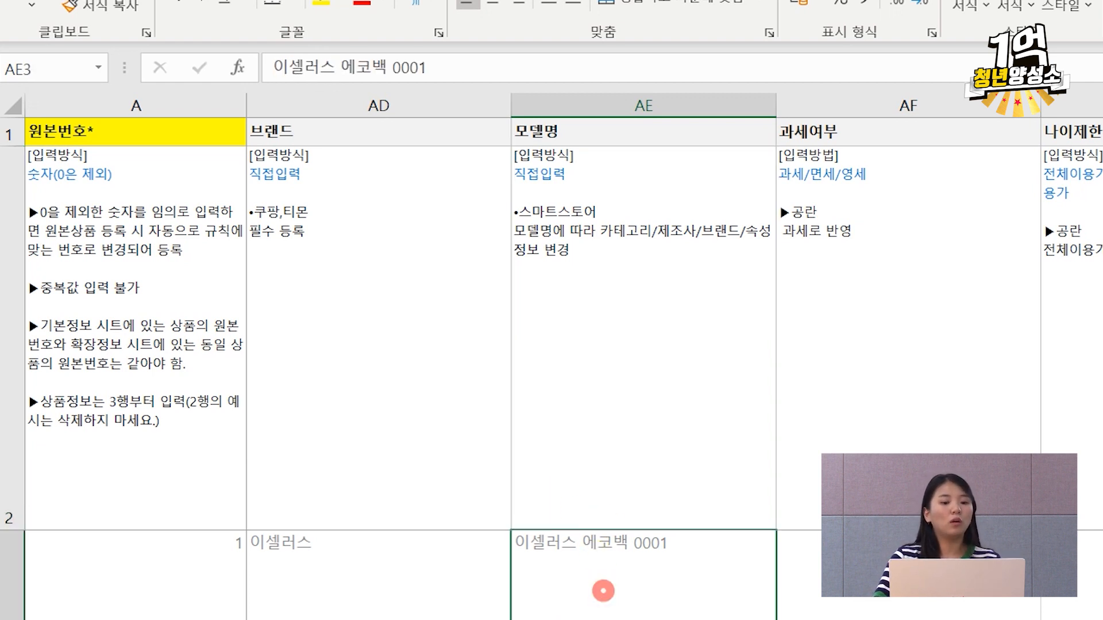
left_click(624, 418)
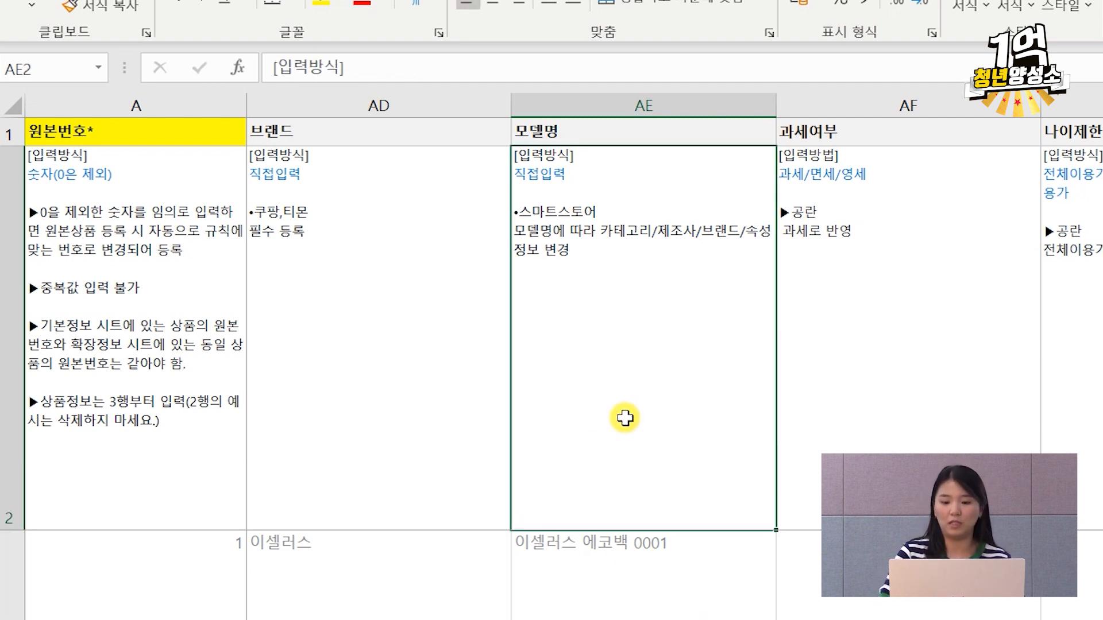
key("Right")
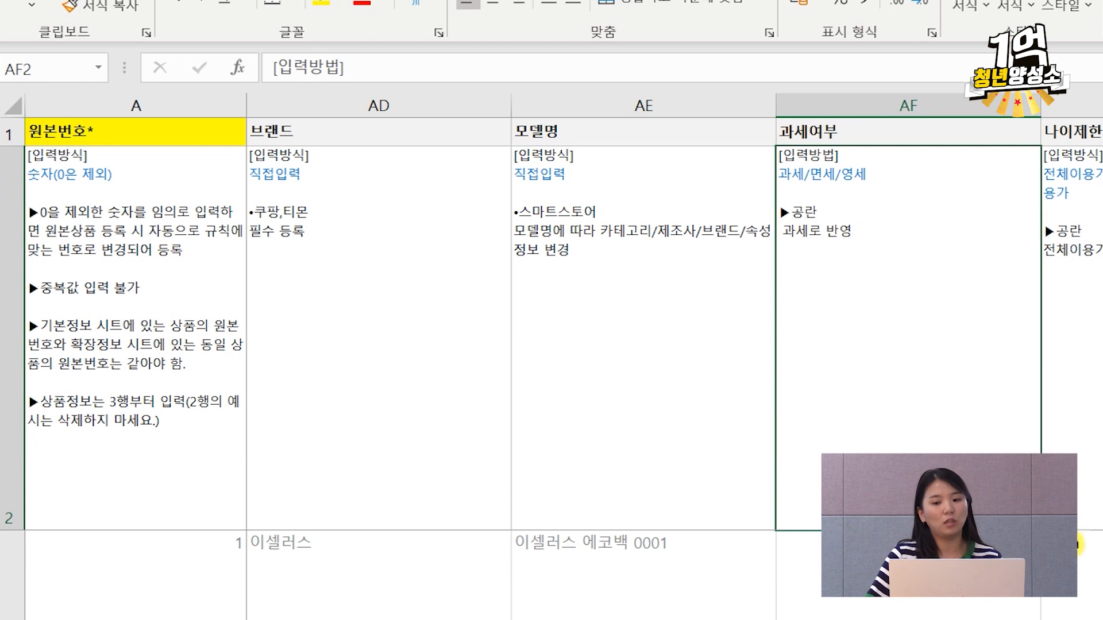
left_click(1080, 545)
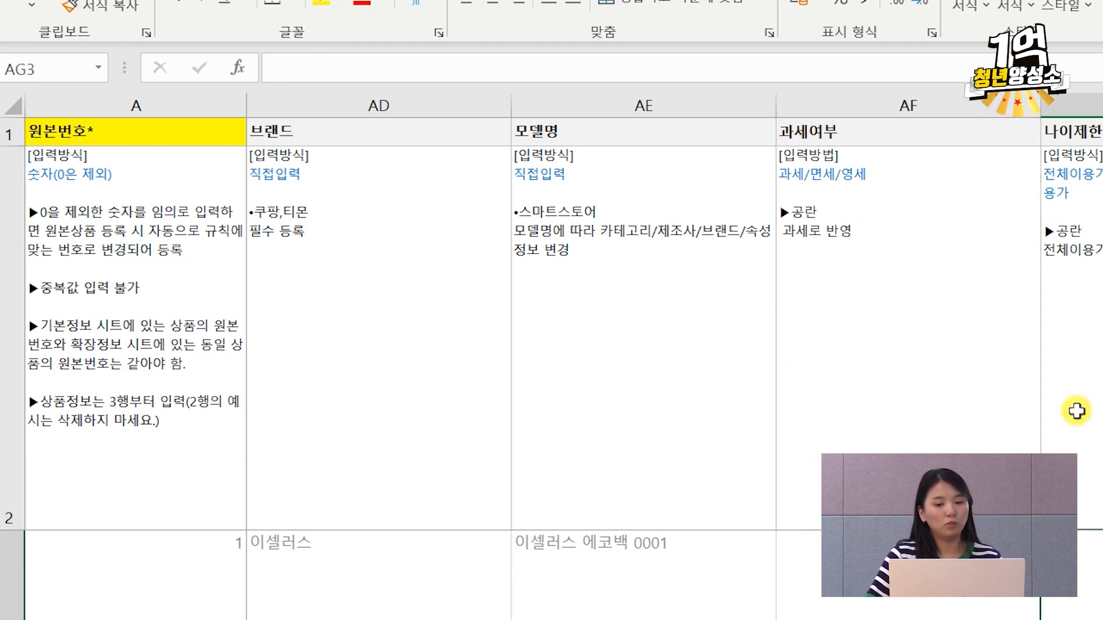
Step: Review the input rules of the 제조일, 상품상태 and 유효일자 columns, ending at cell AI3
key("Right")
key("Right")
key("Right")
key("Right")
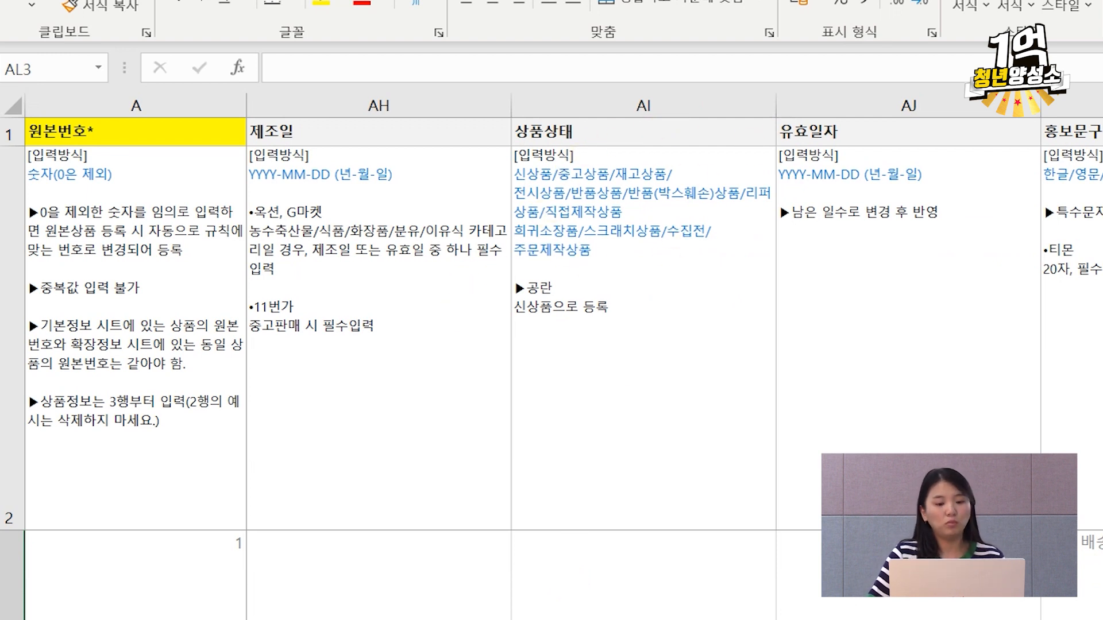
left_click(590, 611)
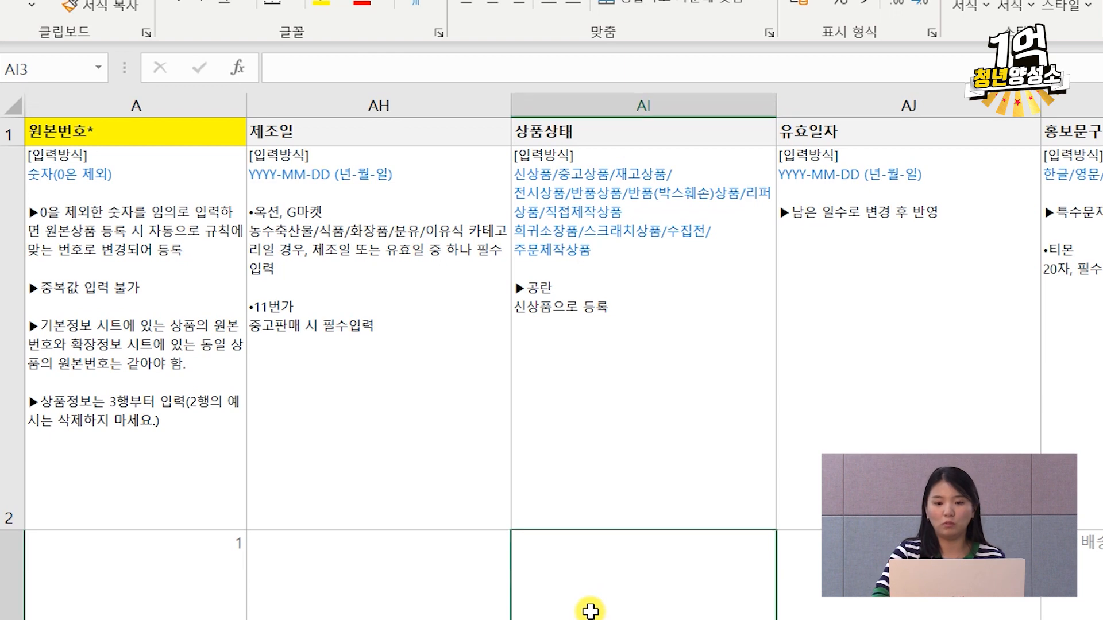
Step: Read the input rules of the 홍보문구, 원가 and 소비자가 columns
key("Right")
key("Right")
key("Right")
key("Right")
key("Right")
key("Right")
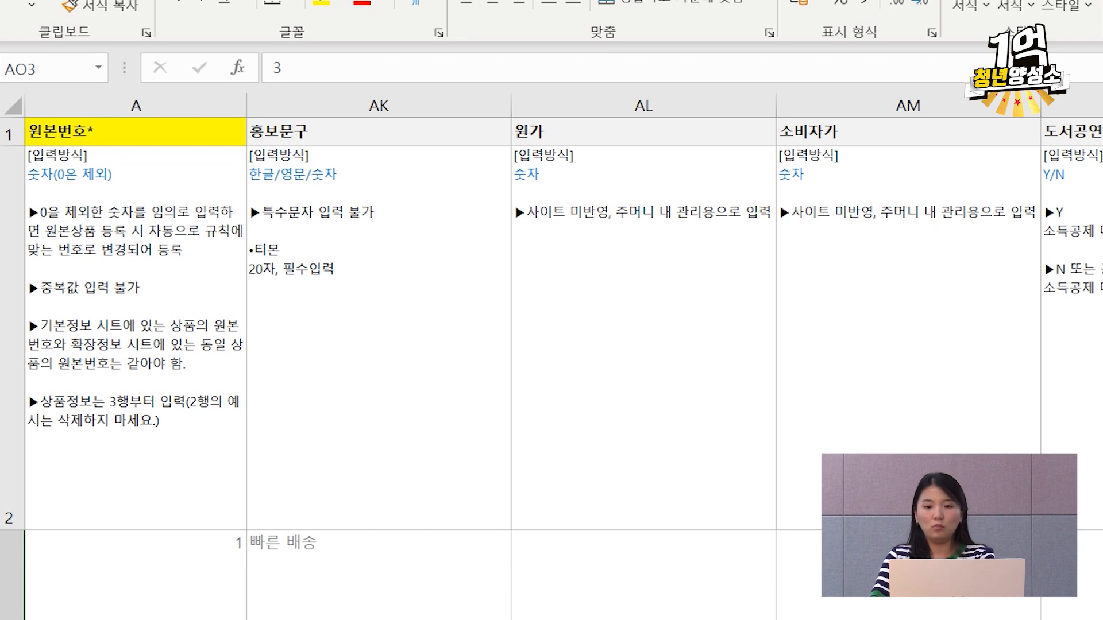
Step: Review the 도서공연비 소득공제 여부 and 요약정보 columns and select the sample product group code in AO3
key("Right")
key("Right")
key("Right")
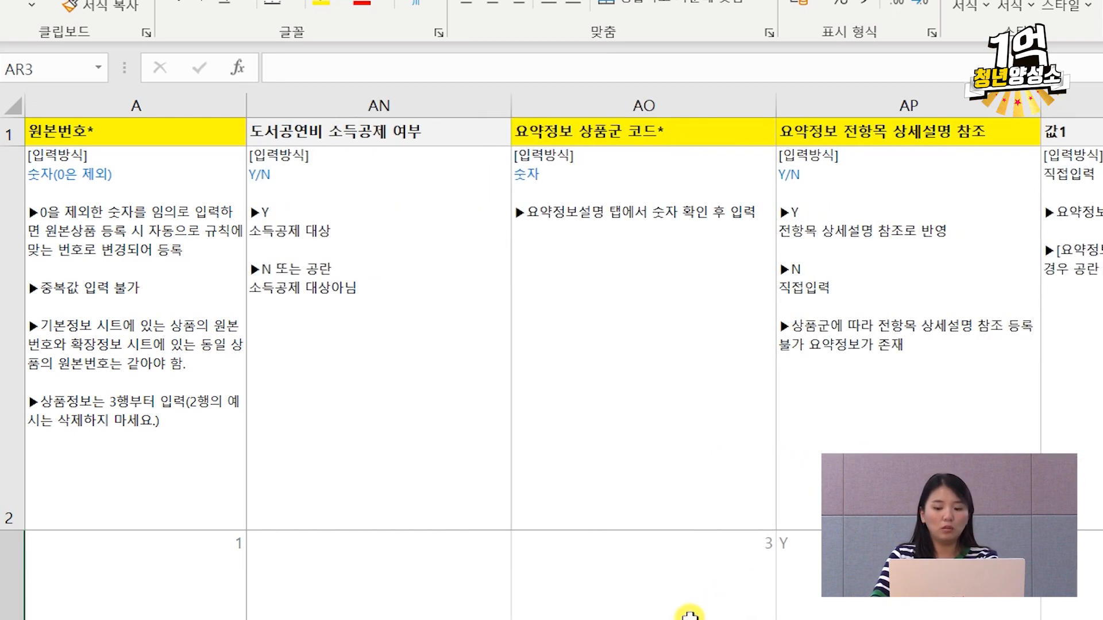
key("Right")
left_click(448, 593)
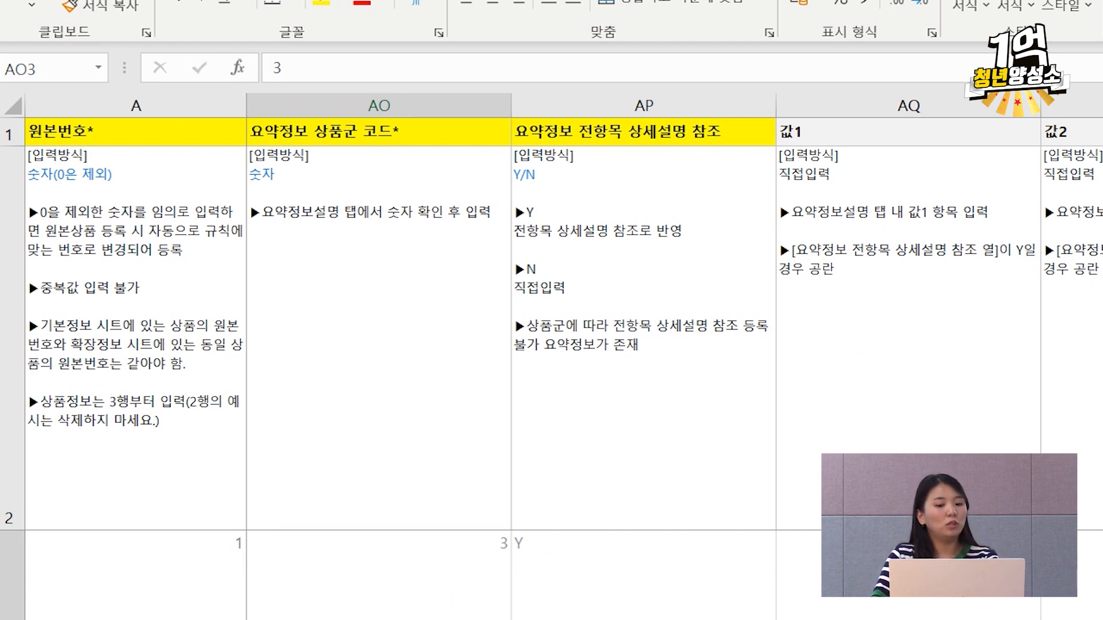
Step: Copy code 3 for 가방 요약 상품 정보 in the 요약정보설명 sheet and return to the basic information sheet
key("ctrl+Page_Down")
left_click_drag(281, 228, 91, 250)
left_click(72, 228)
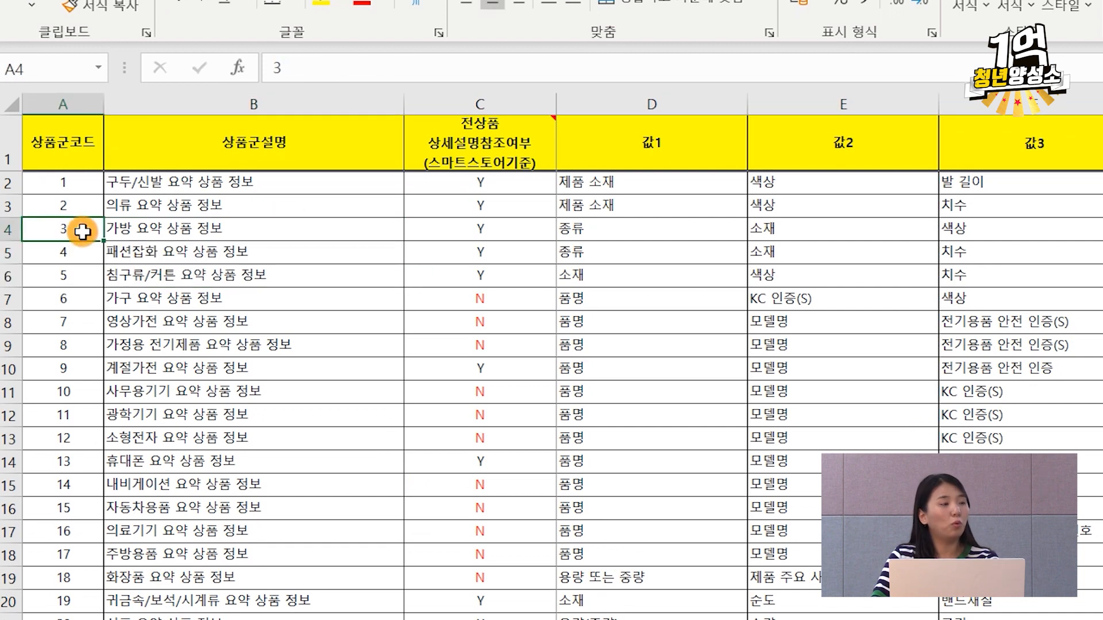
key("ctrl+c")
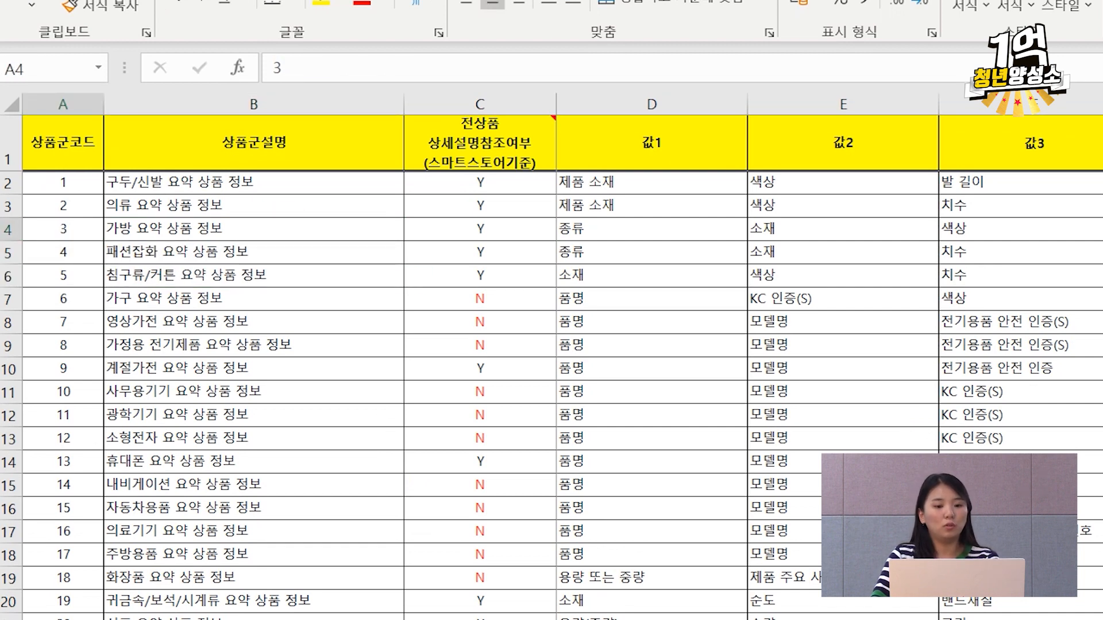
key("ctrl+Page_Up")
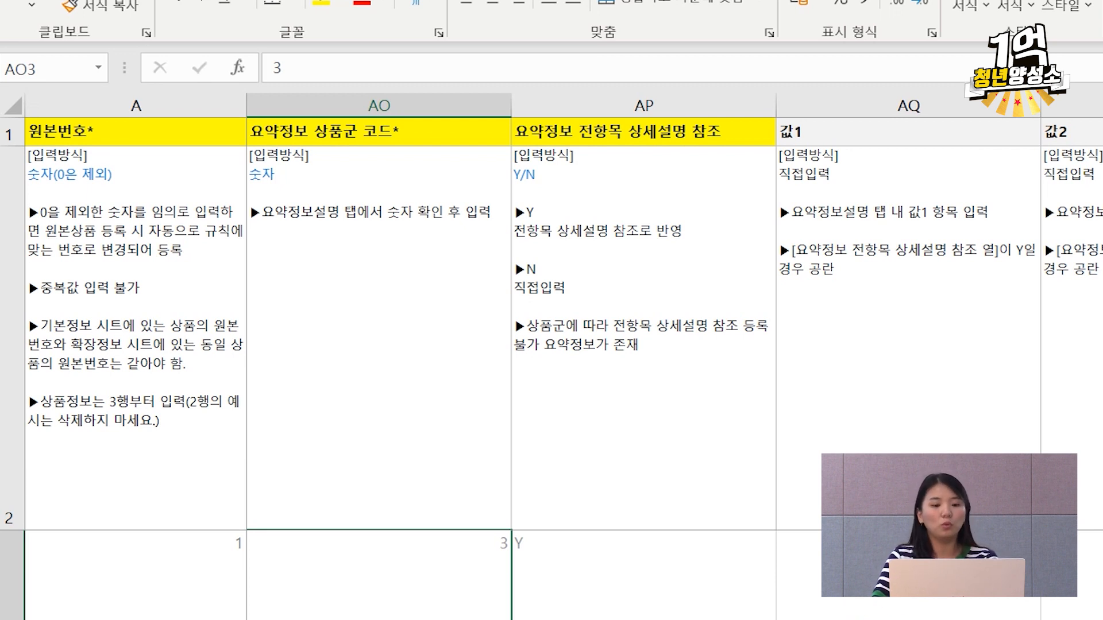
Step: Read the 요약정보 전항목 상세설명 참조 rules and the direct-entry rules of the 값1 to 값8 columns
left_click(643, 619)
left_click(908, 592)
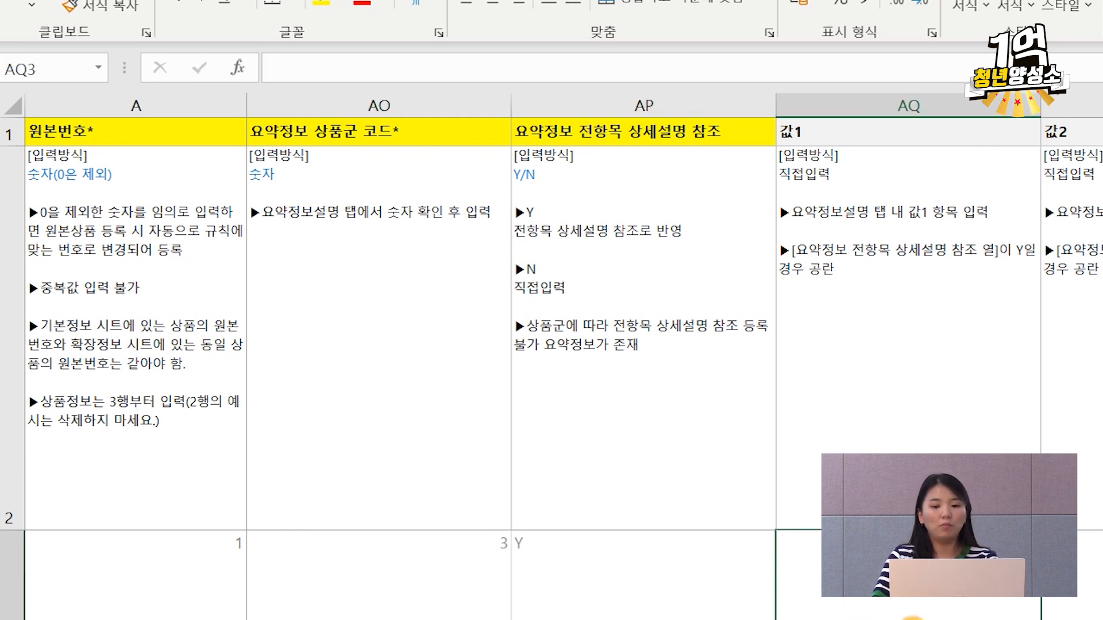
left_click(908, 619)
scroll(674, 356, "right", 15)
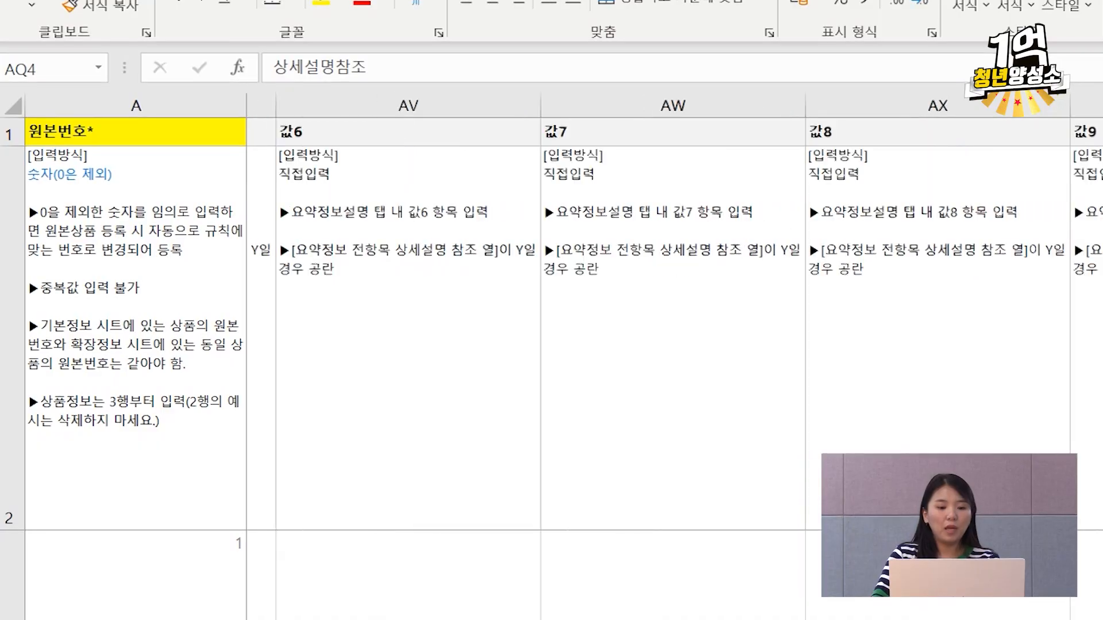
scroll(632, 344, "left", 3)
scroll(632, 345, "right", 1)
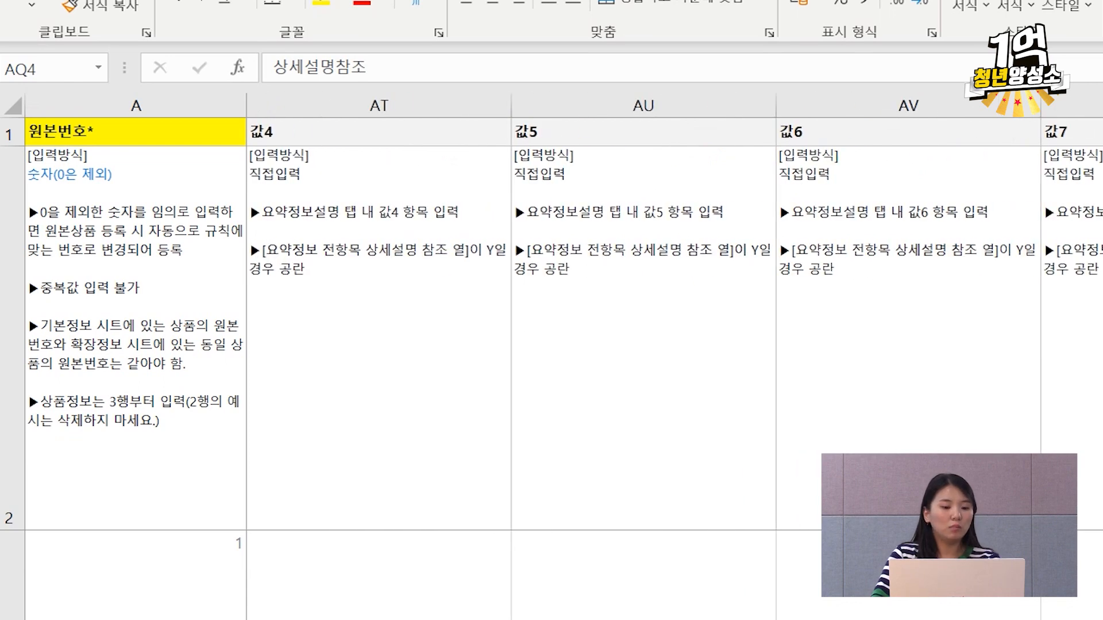
Step: Examine the 값1, 값2 and 값3 items of the 가방 row and an item of the 의료기기 row in the 요약정보설명 sheet
key("ctrl+Page_Down")
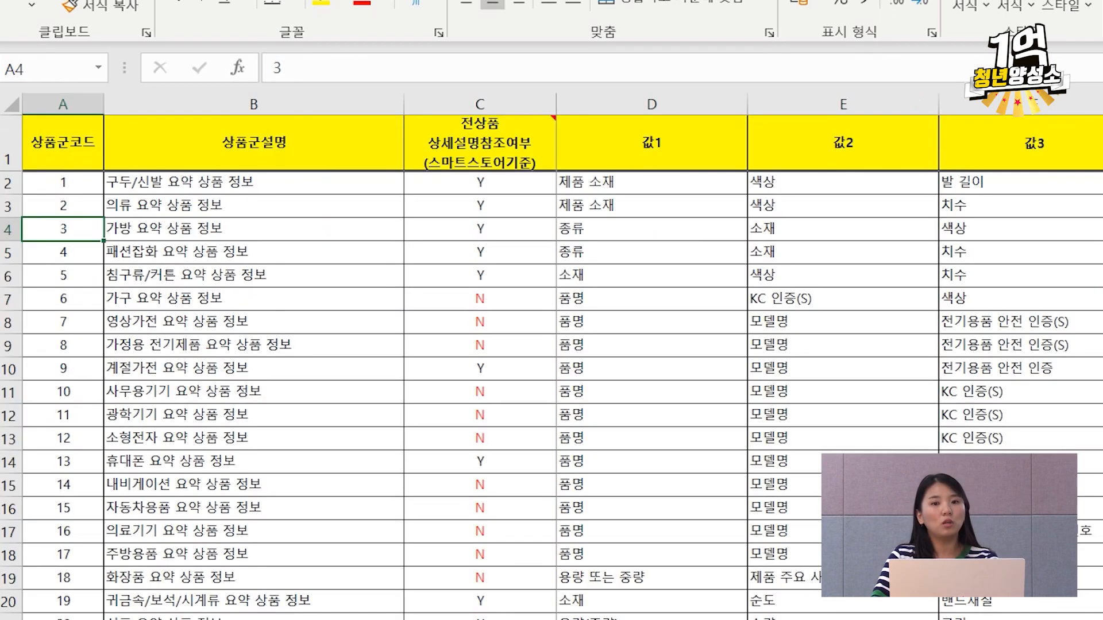
left_click(179, 237)
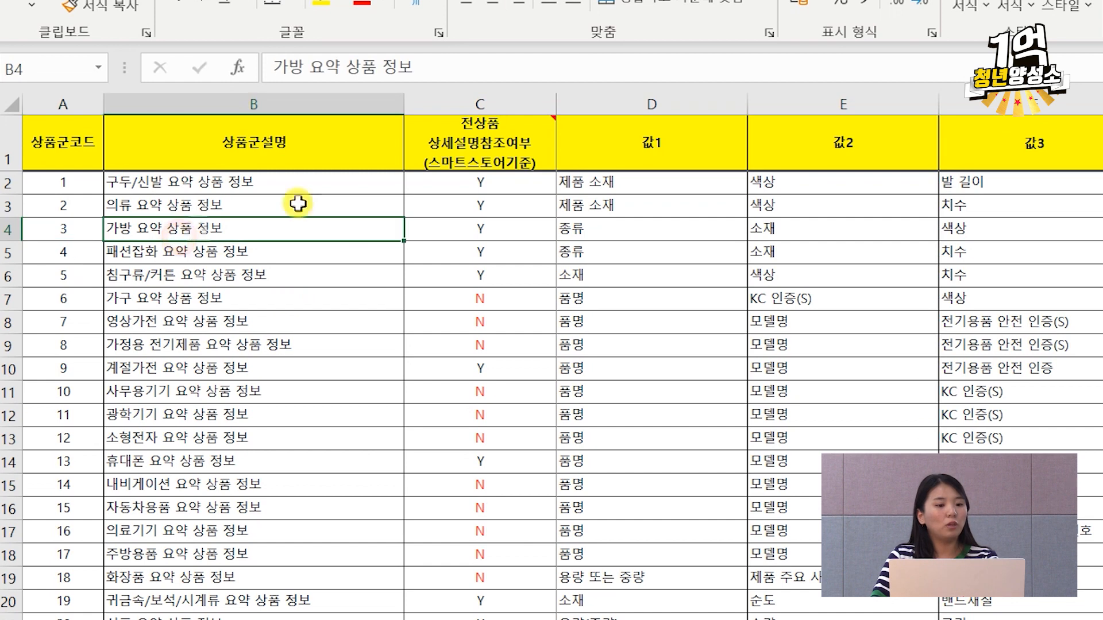
left_click(587, 228)
left_click(800, 228)
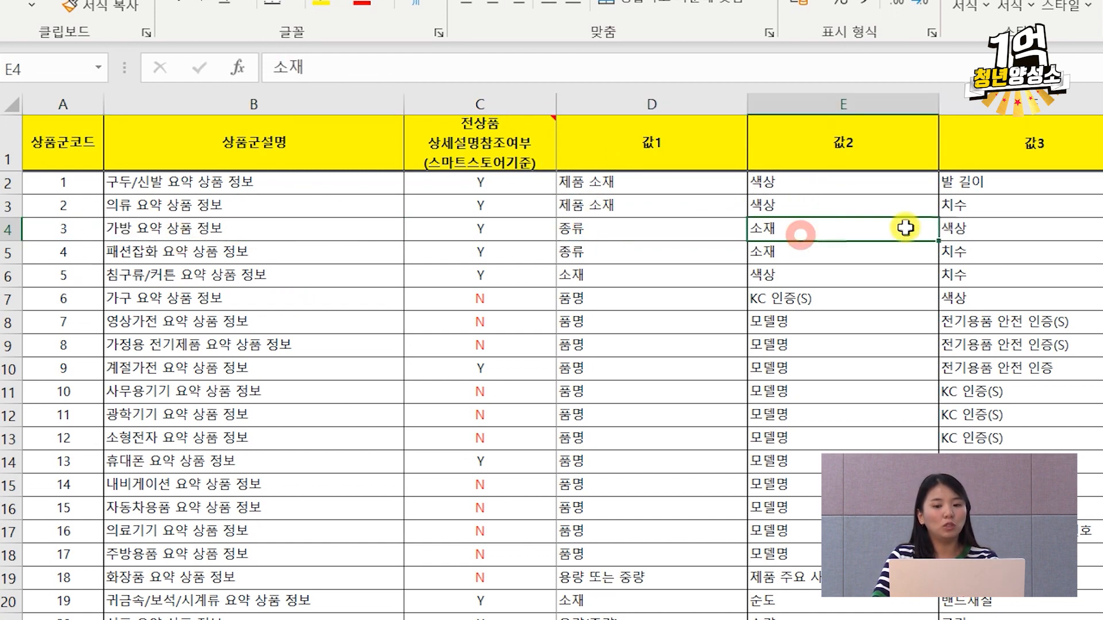
left_click(972, 228)
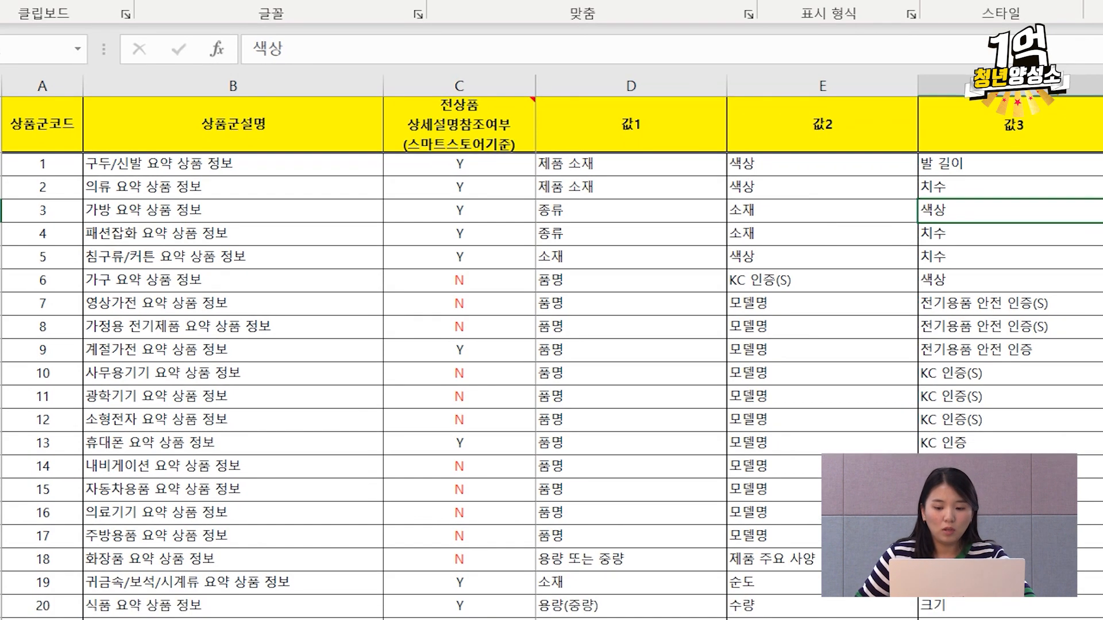
left_click(1100, 531)
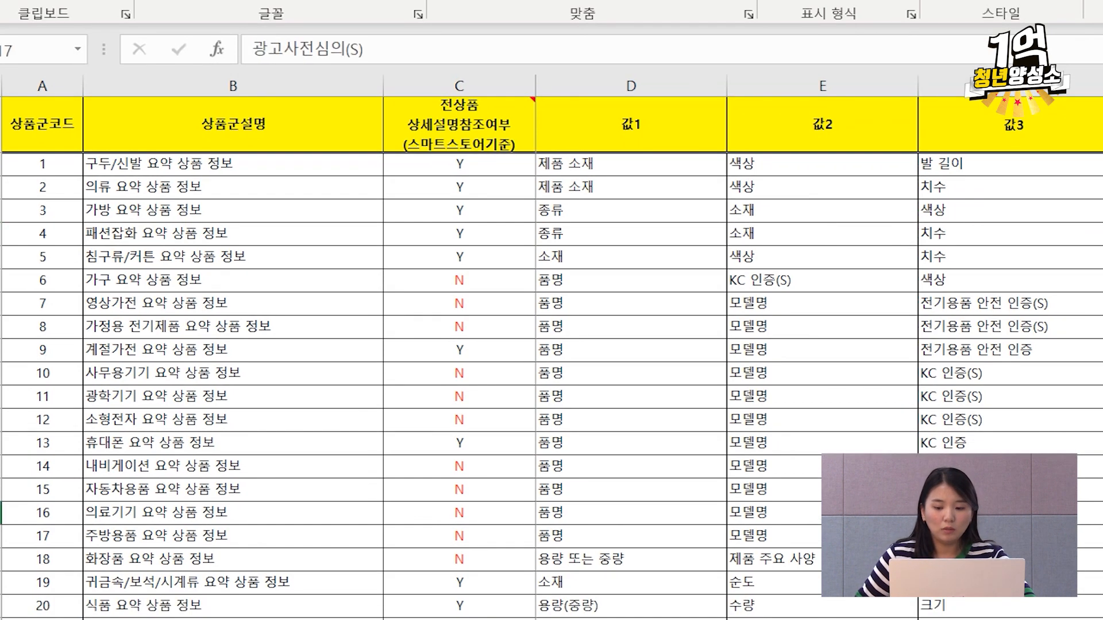
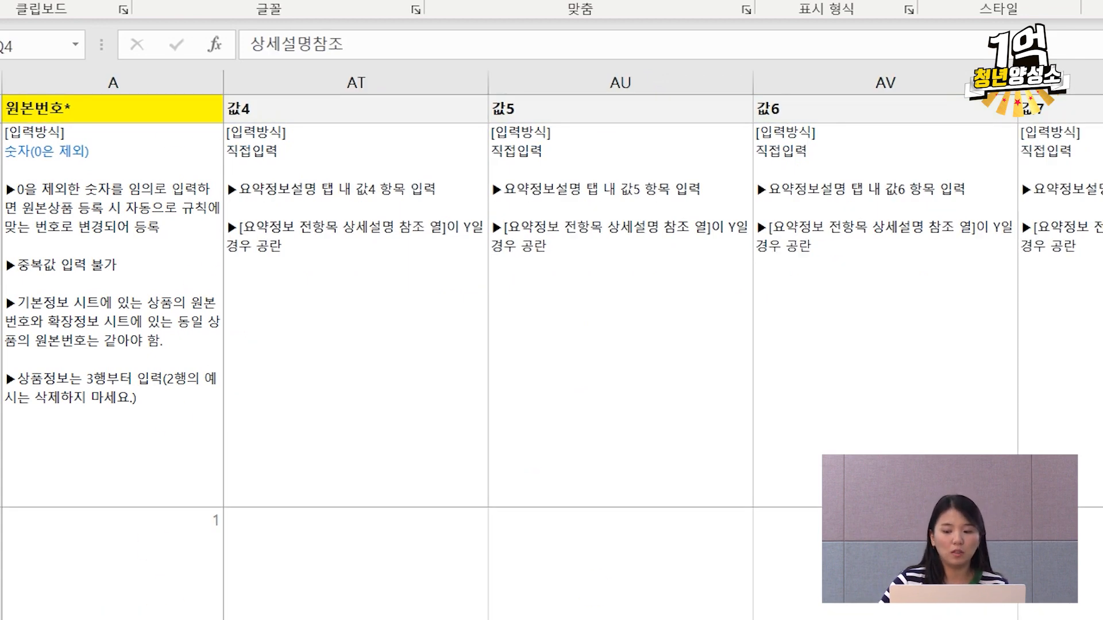
Step: Review the market category number columns in the 확장정보 sheet, from 옥션 through 위메프2.0
scroll(660, 345, "right", 1)
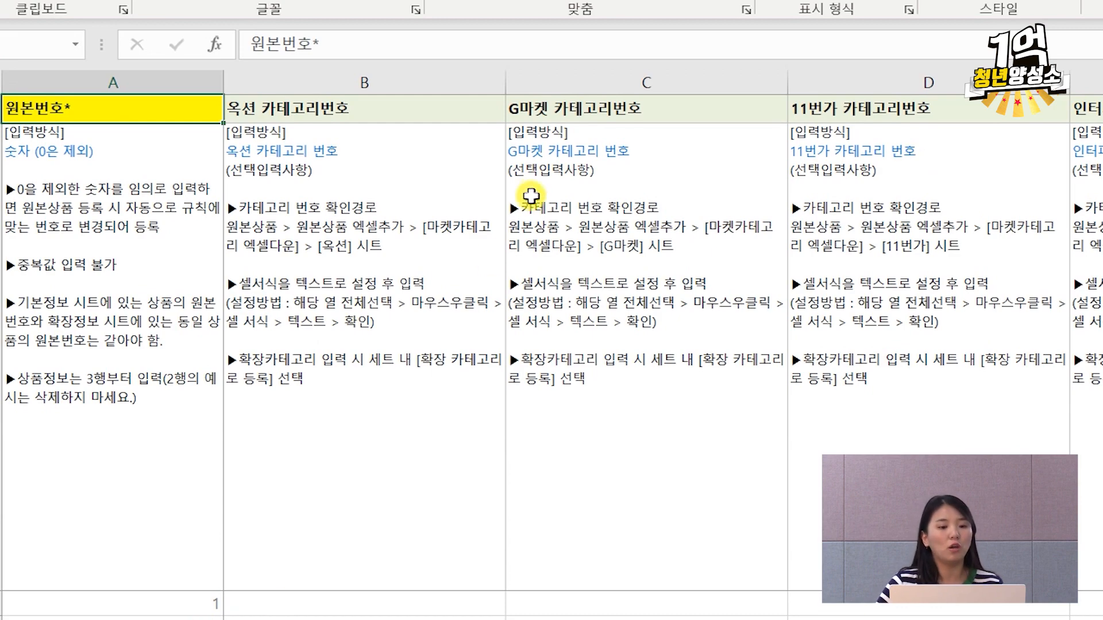
left_click(323, 252)
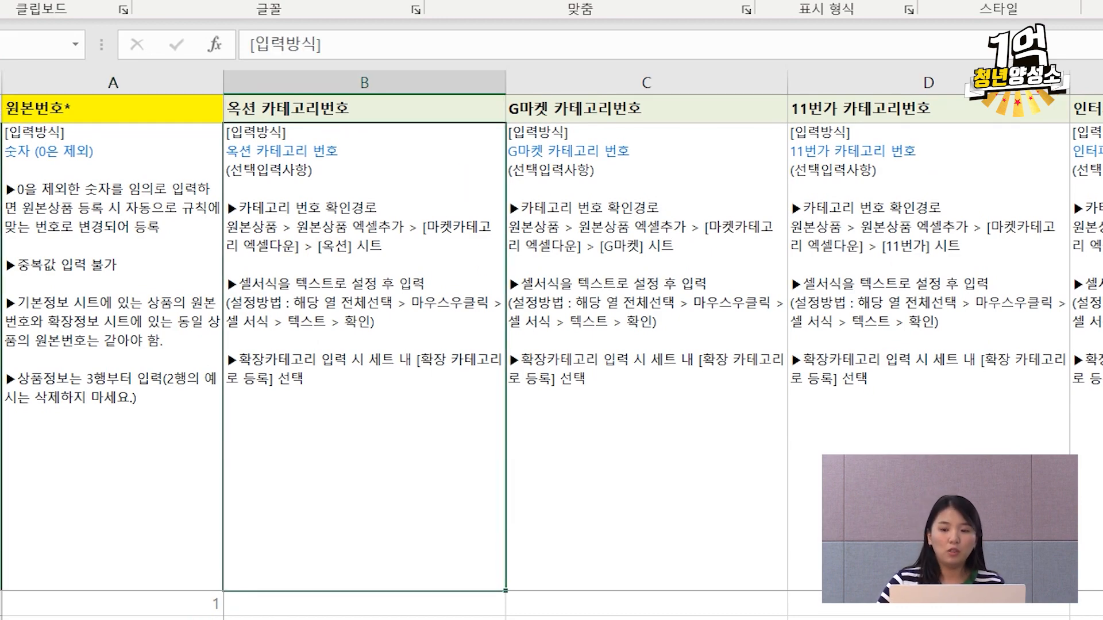
scroll(661, 344, "right", 5)
scroll(661, 345, "right", 2)
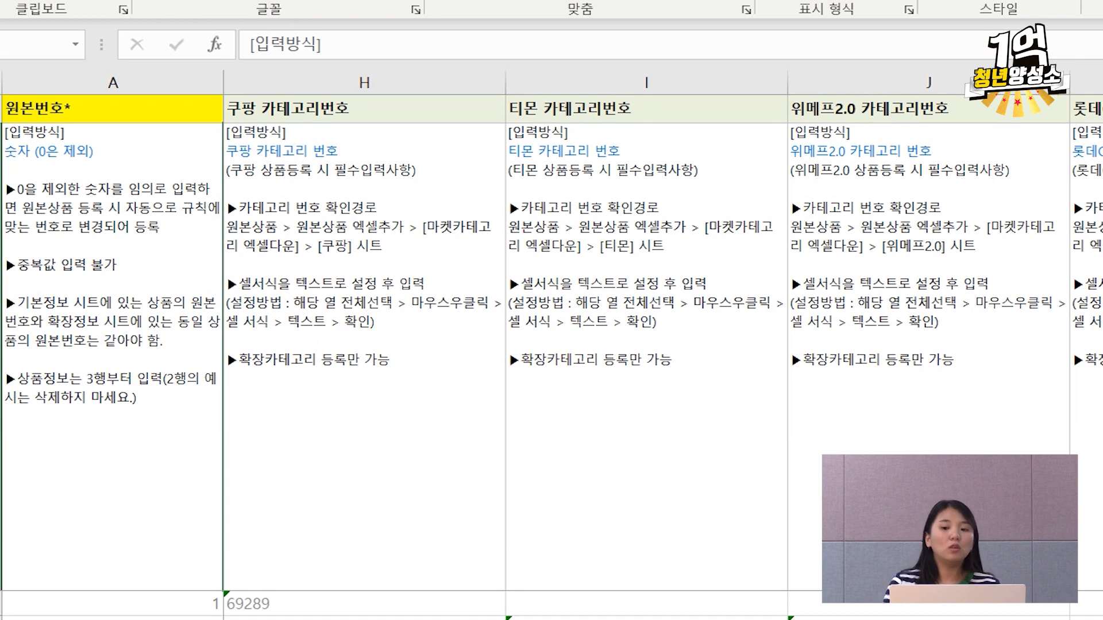
scroll(661, 345, "left", 6)
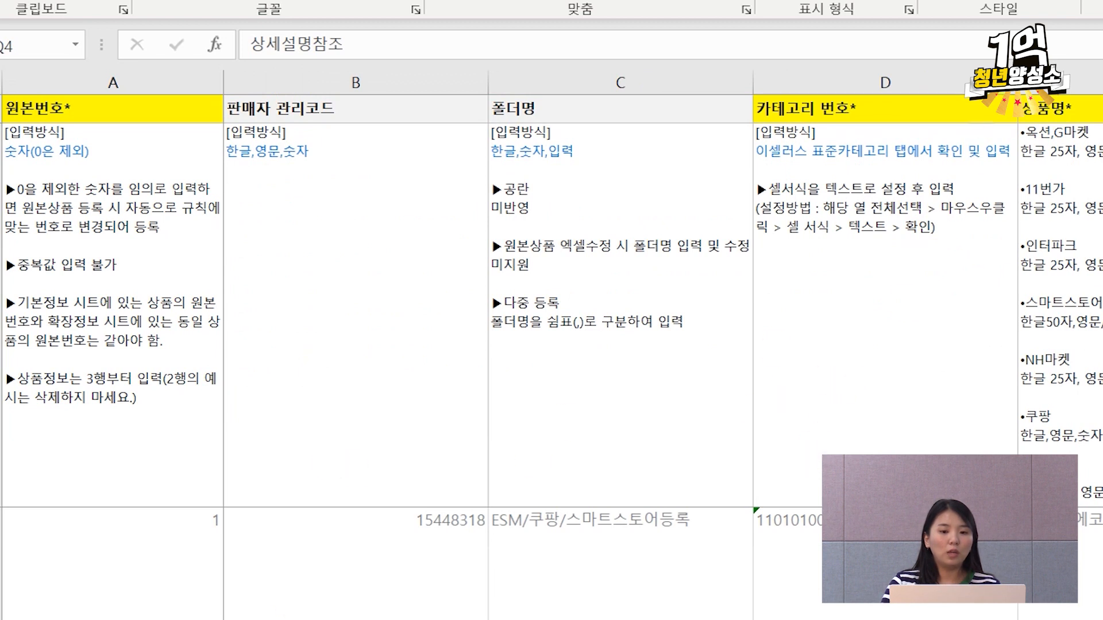
Step: Check the sample 카테고리 번호 110101000 in the 기본정보 sheet against the 옥션 and G마켓 category cells in the 확장정보 sheet
left_click(778, 555)
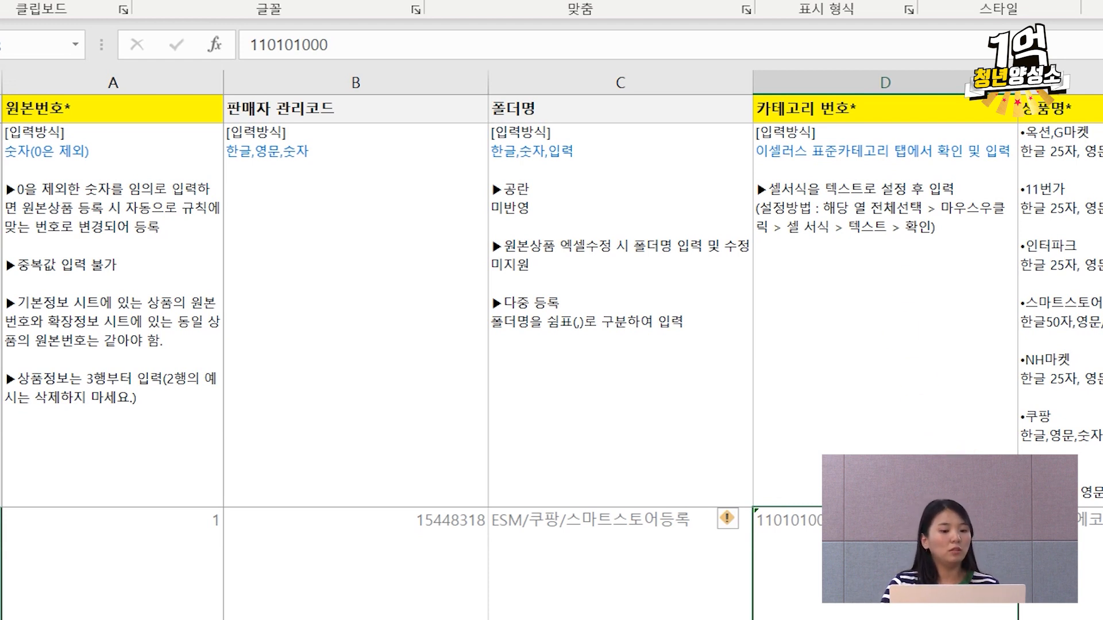
key("ctrl+Page_Down")
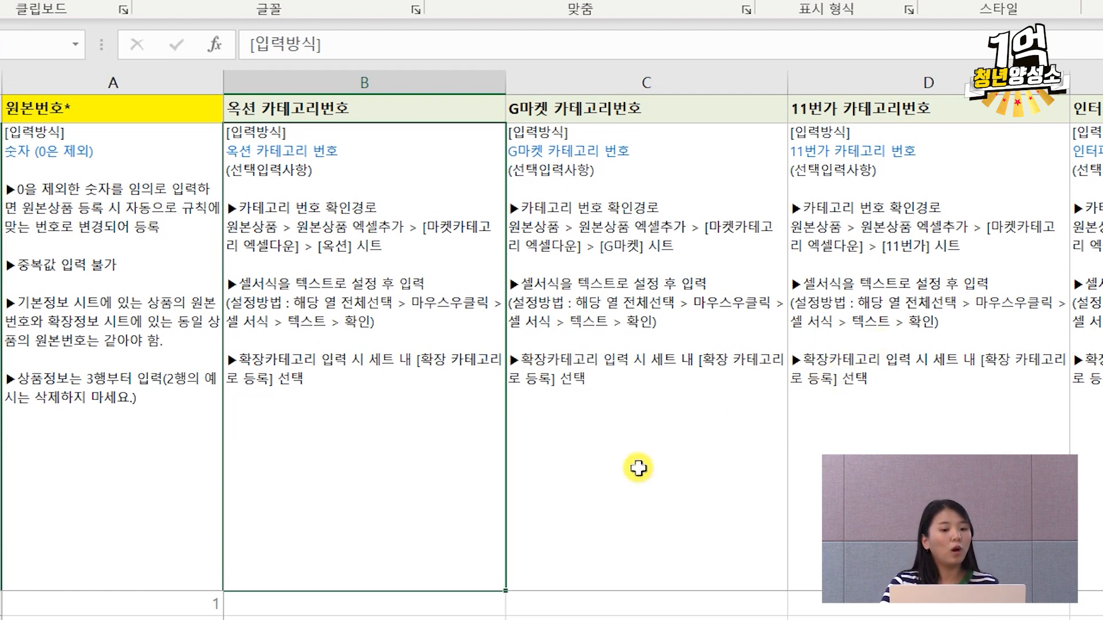
left_click(401, 606)
left_click(695, 605)
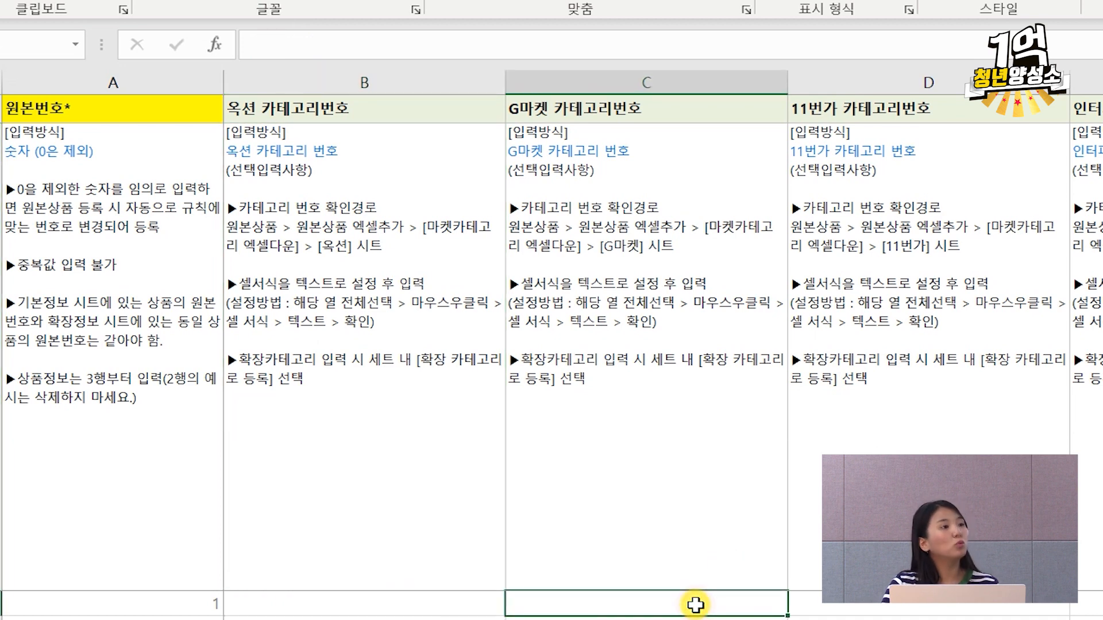
Step: Review the category number columns after G마켓 in the 확장정보 sheet, including the ESM2.0 sample entry
key("Right")
key("Right")
key("Right")
key("Right")
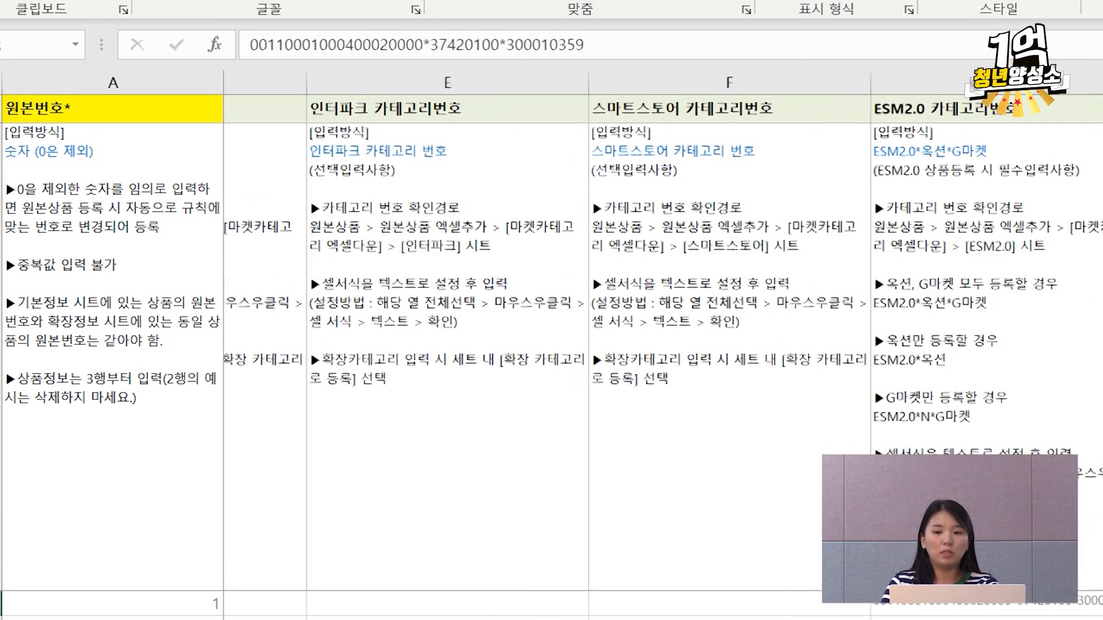
key("Right")
key("Right")
key("Right")
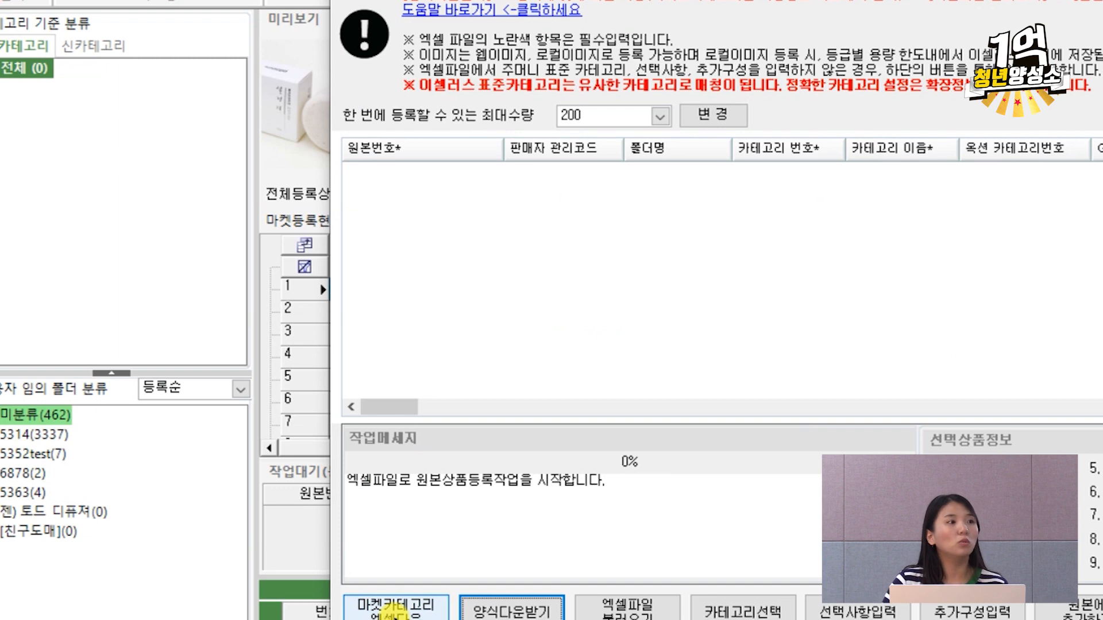
Step: Download the market category Excel file and examine its 옥션, G마켓, 인터파크 and 11번가 sheets, including 11번가 code 1006357
left_click(415, 615)
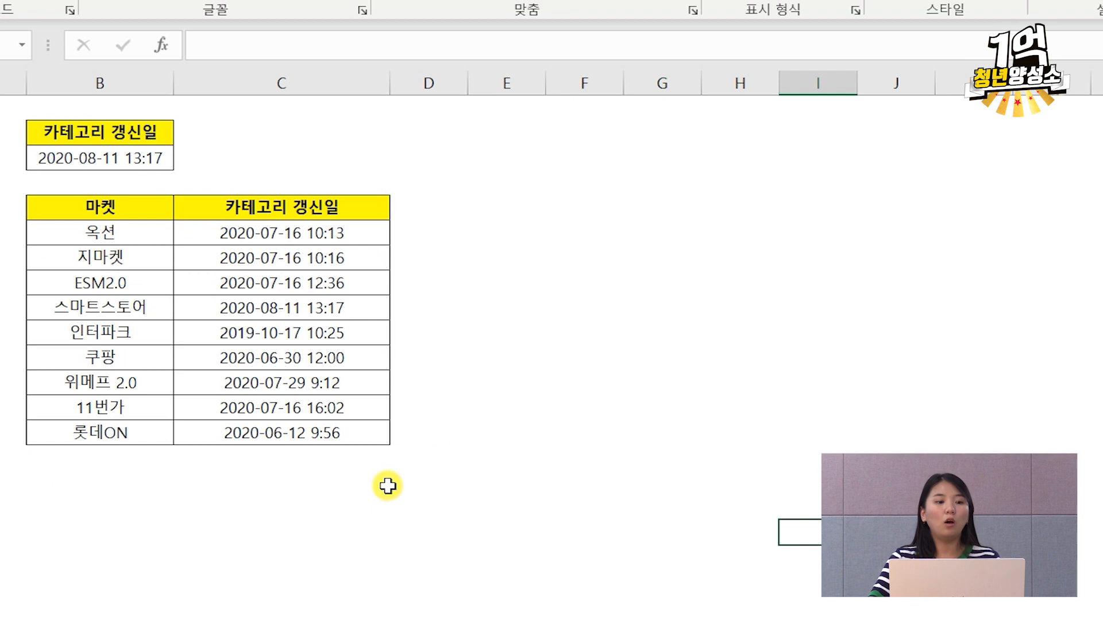
left_click(85, 601)
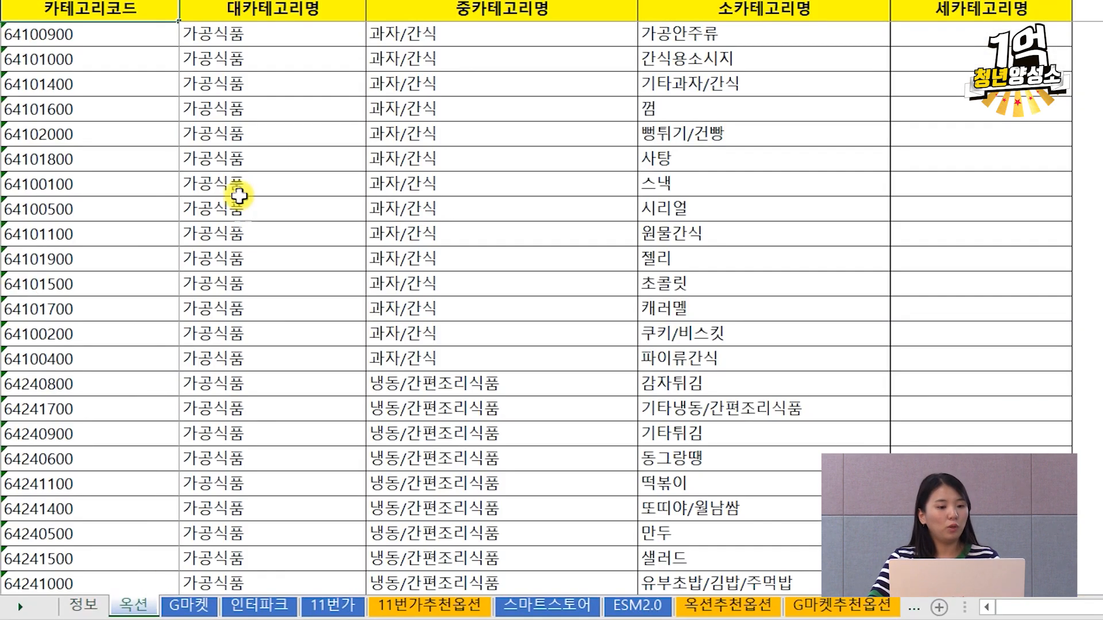
left_click(179, 606)
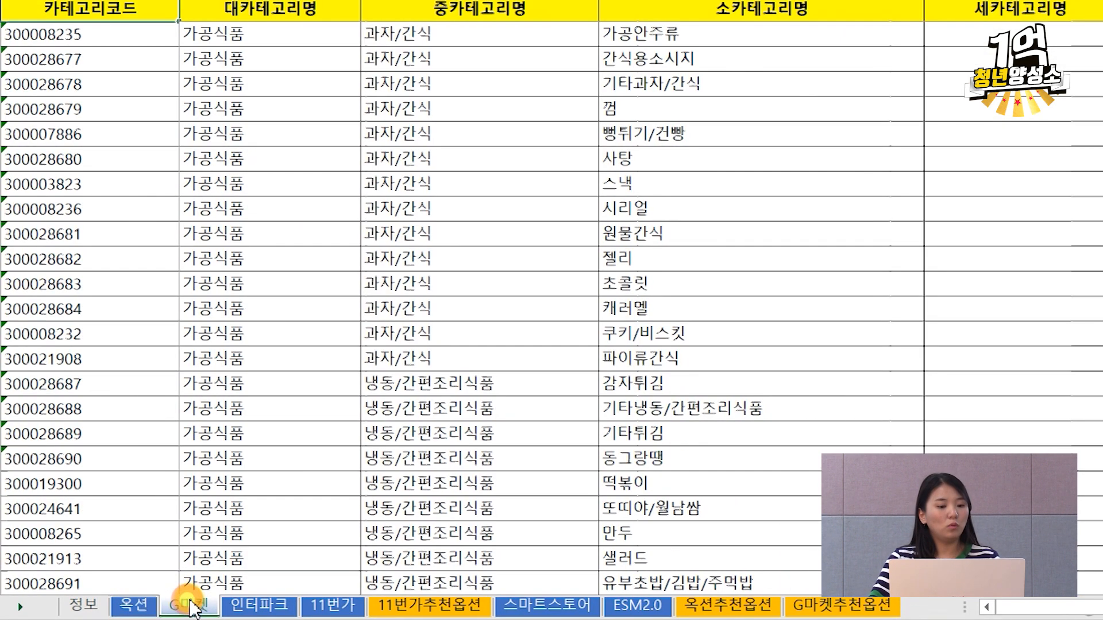
left_click(250, 609)
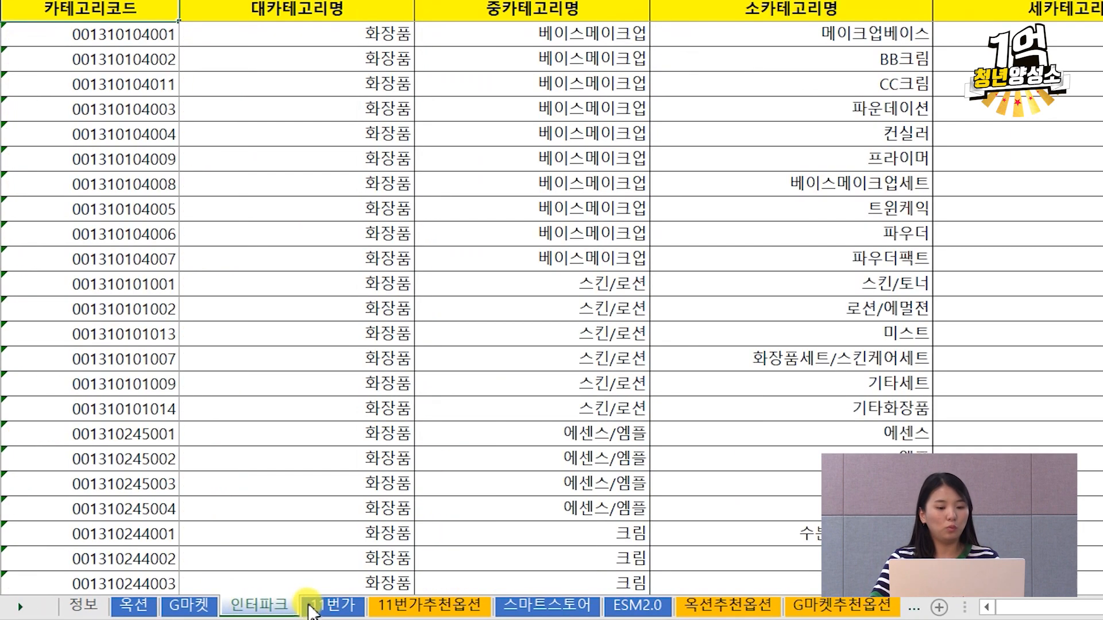
left_click(333, 608)
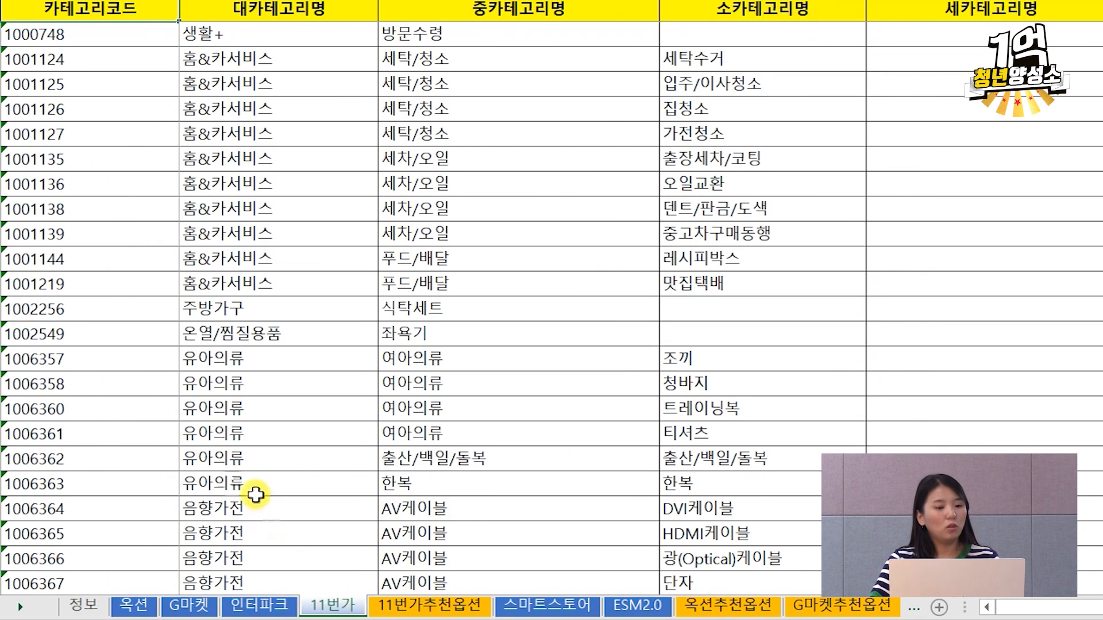
left_click(151, 357)
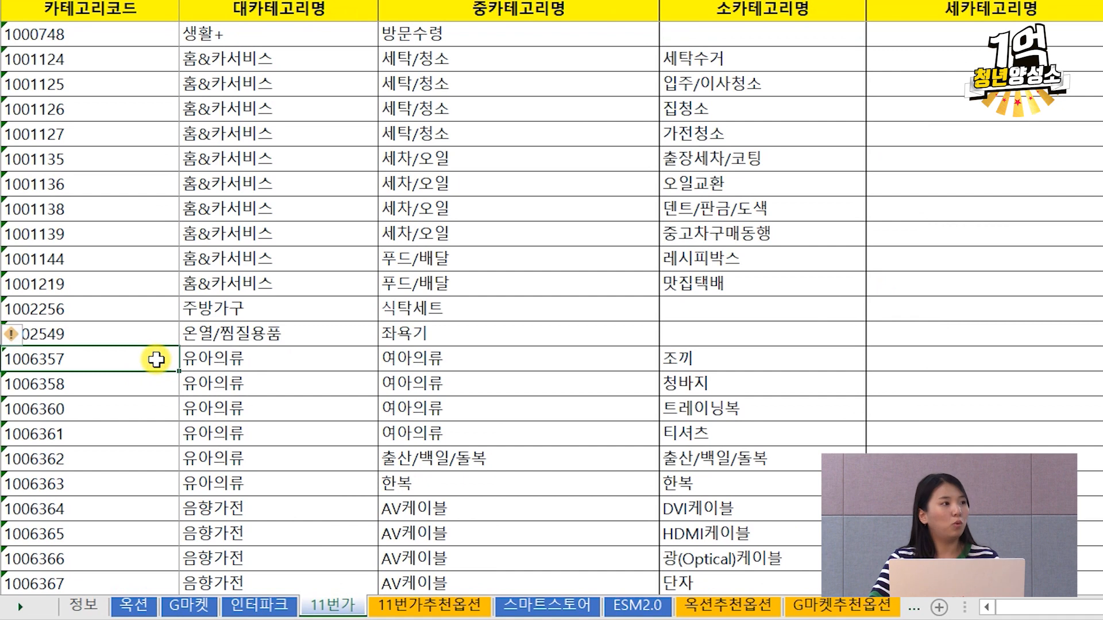
left_click(309, 619)
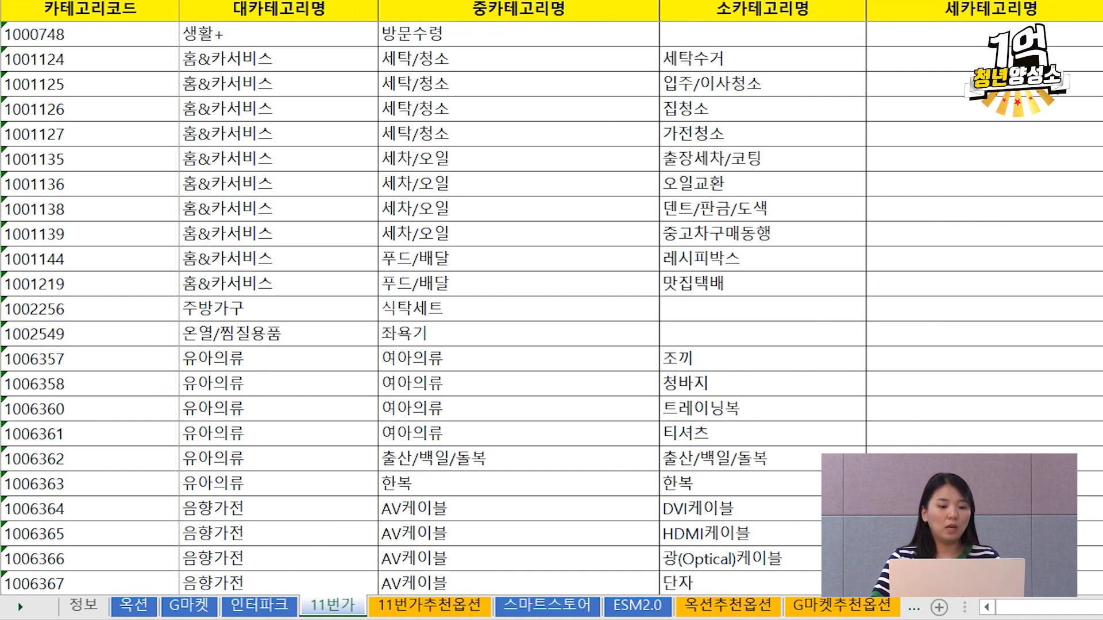
left_click(259, 610)
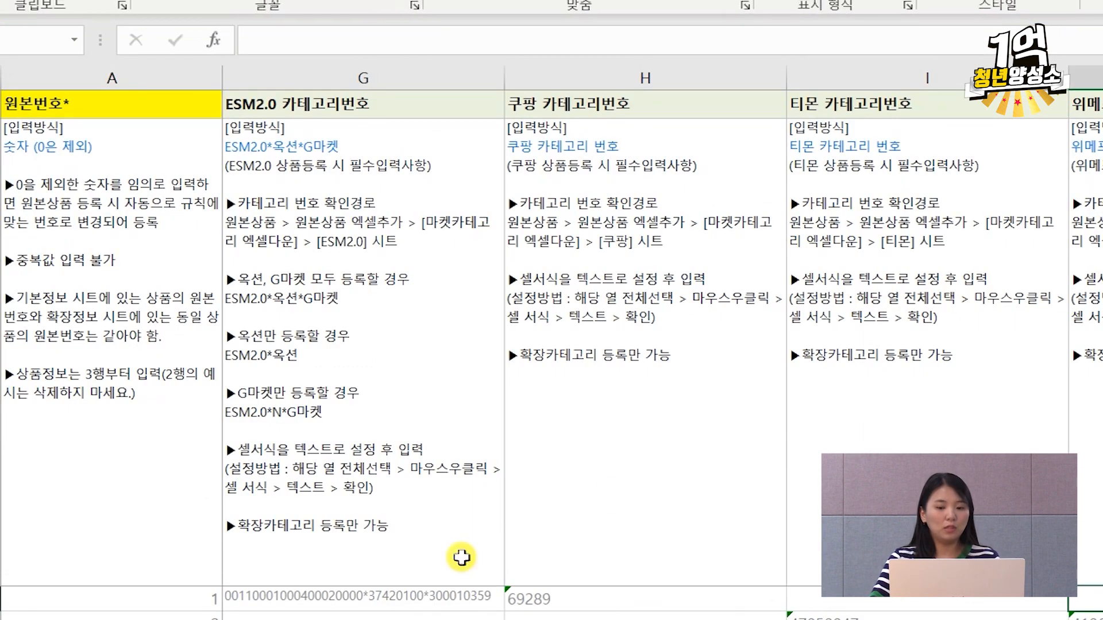
Step: Go back through the 확장정보 sheet's category number columns to the 11번가 카테고리번호 column
key("Left")
key("Left")
key("Left")
key("Left")
key("Left")
key("Left")
key("Left")
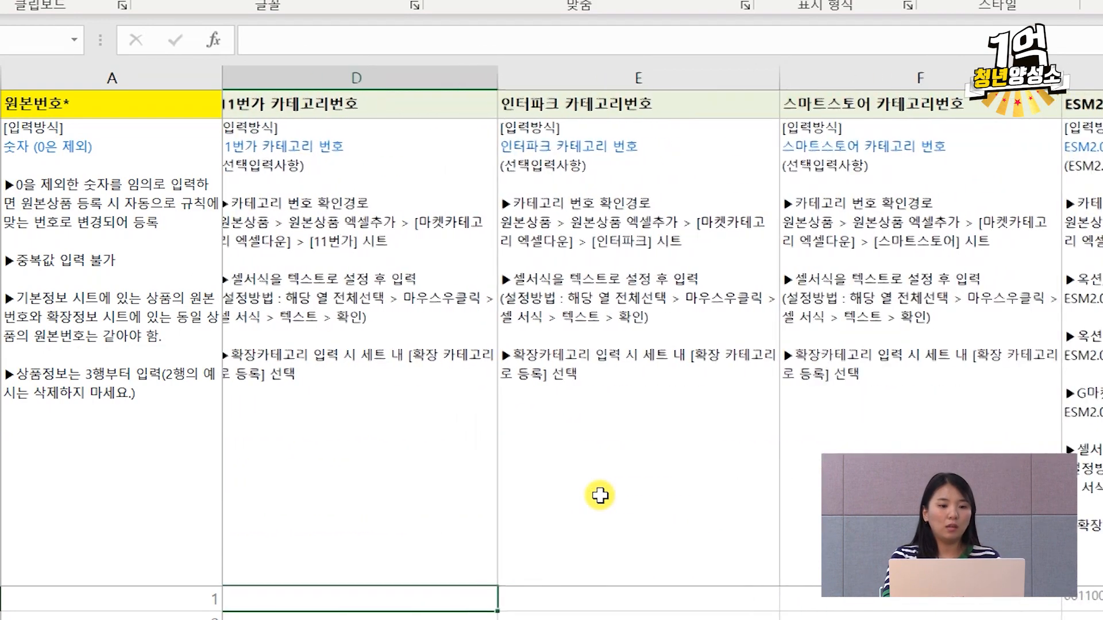
Step: Examine the market category sheets in the Excel file, comparing the 64040100 row's option column with the 1단계 to 6단계 category columns
key("Right")
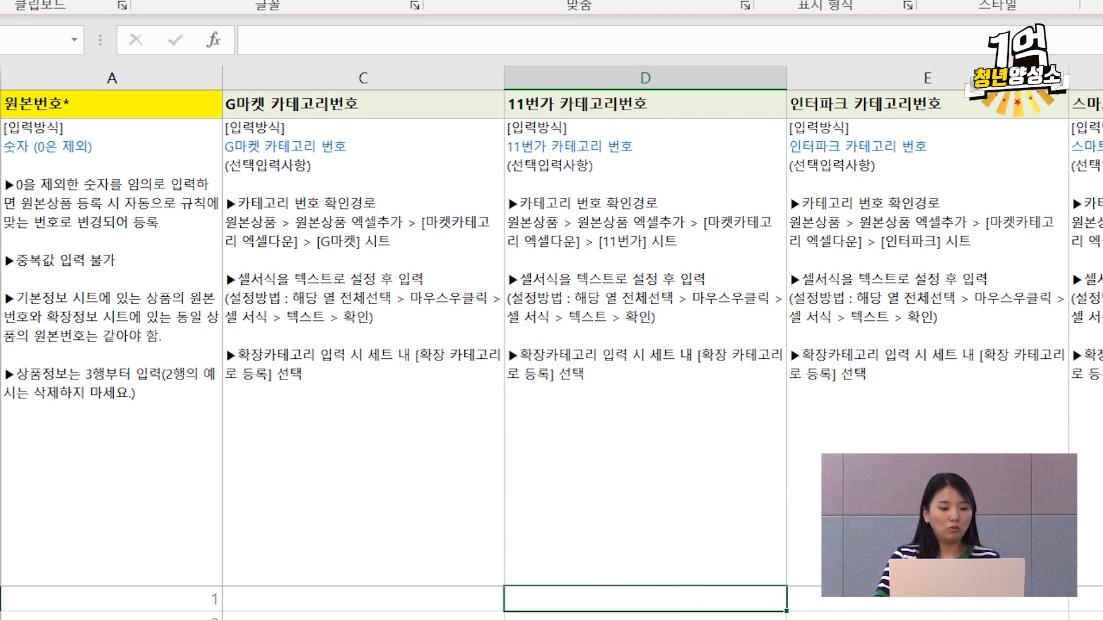
left_click(425, 599)
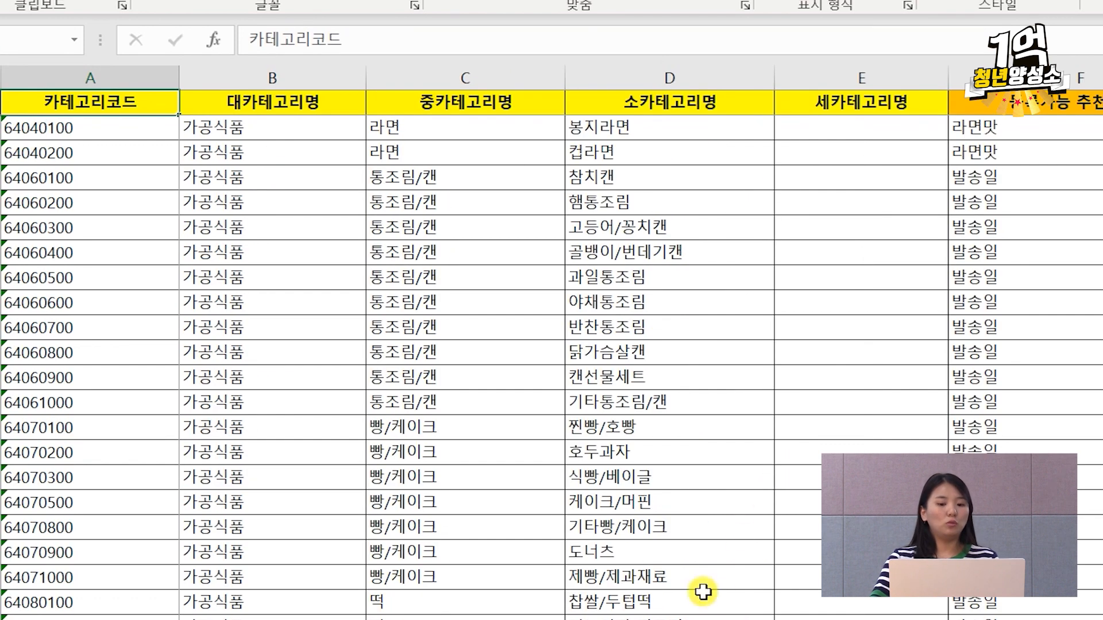
left_click_drag(121, 137, 1023, 103)
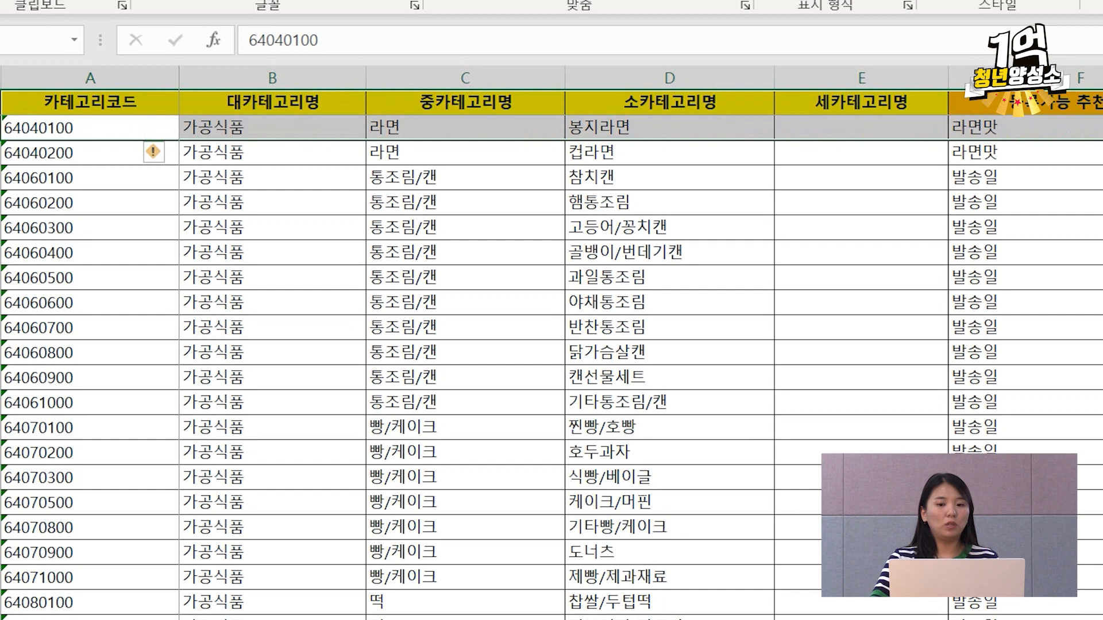
left_click(988, 131)
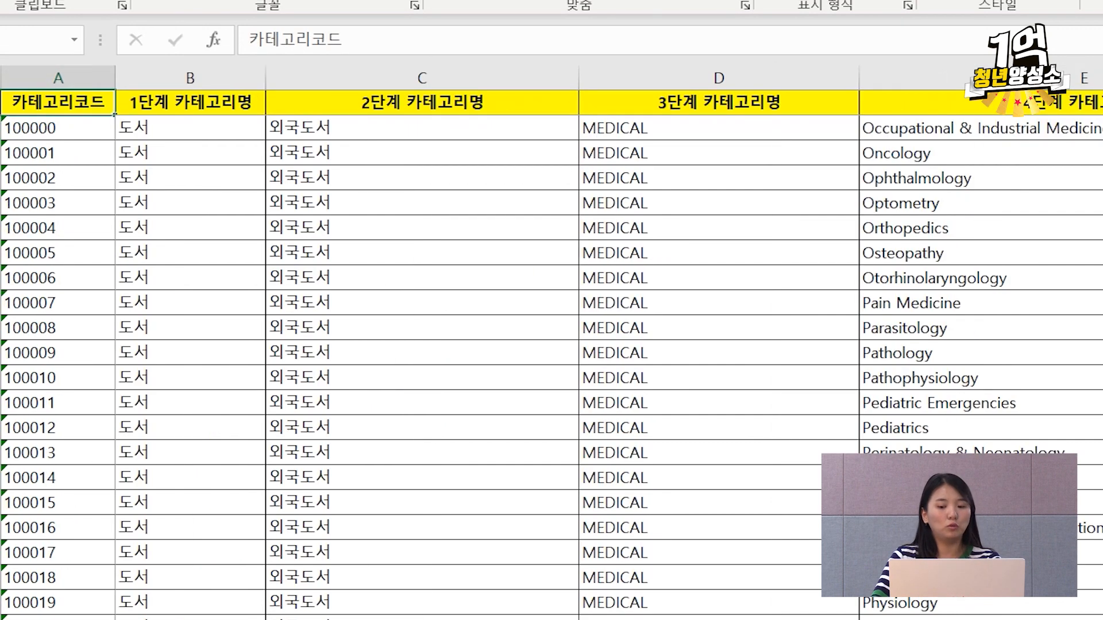
scroll(552, 345, "right", 4)
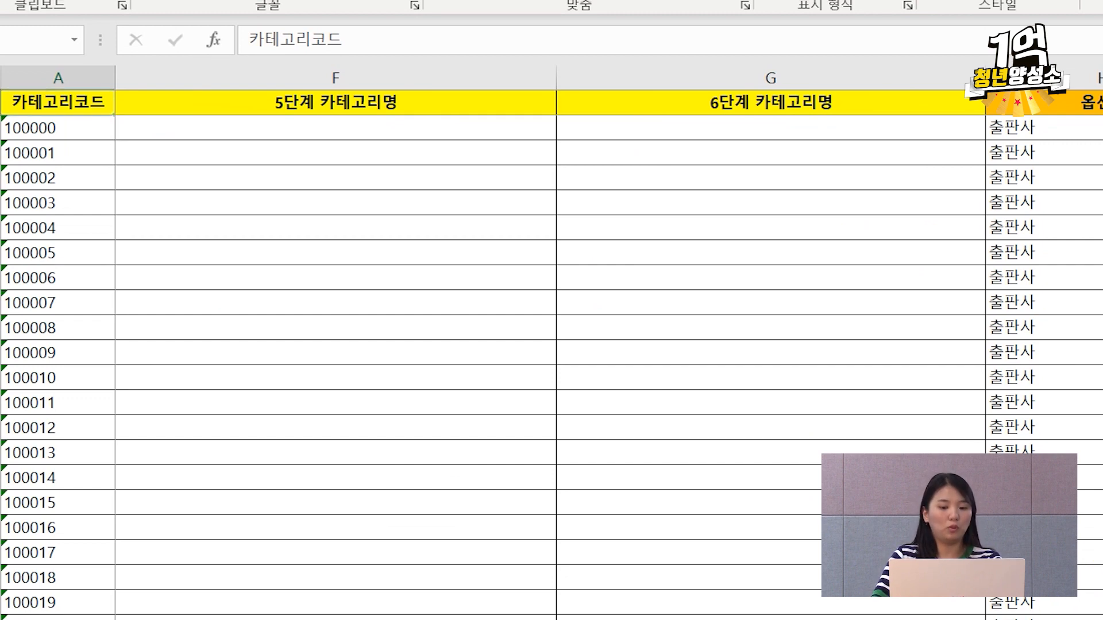
Step: Inspect the option names listed beside the two BN70047010 카시트용품 rows in the next market category sheet
key("alt+Tab")
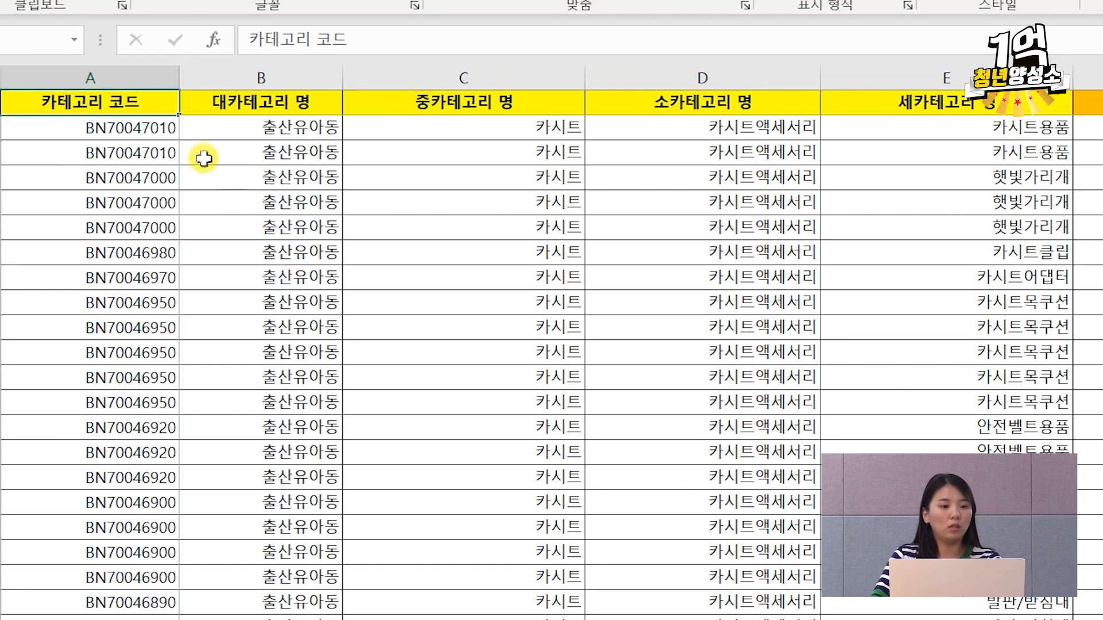
left_click(1091, 127)
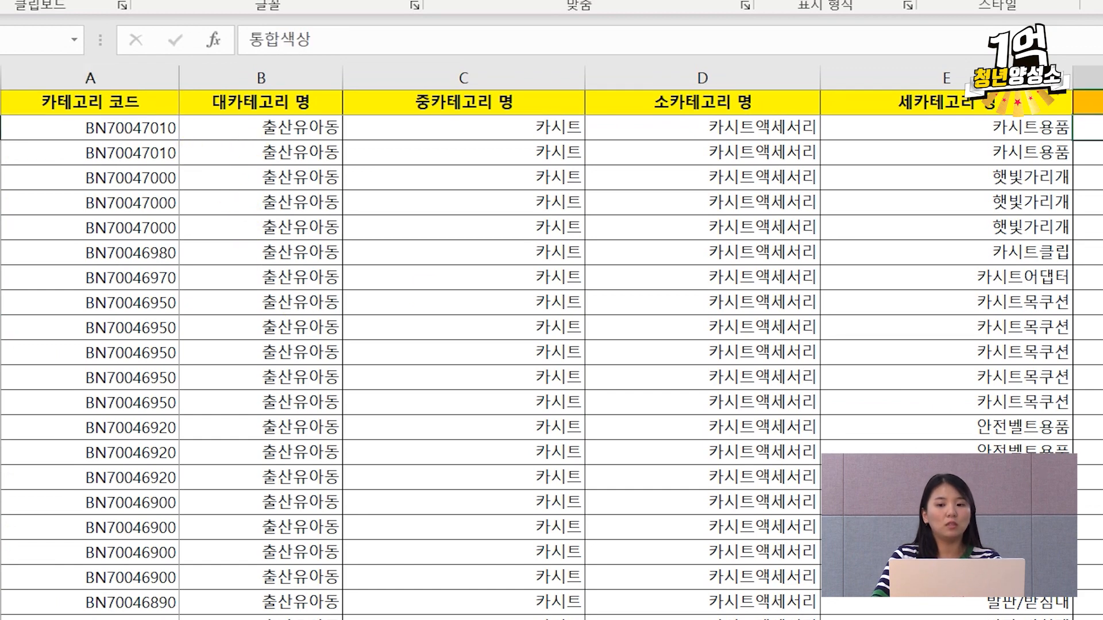
left_click(1094, 153)
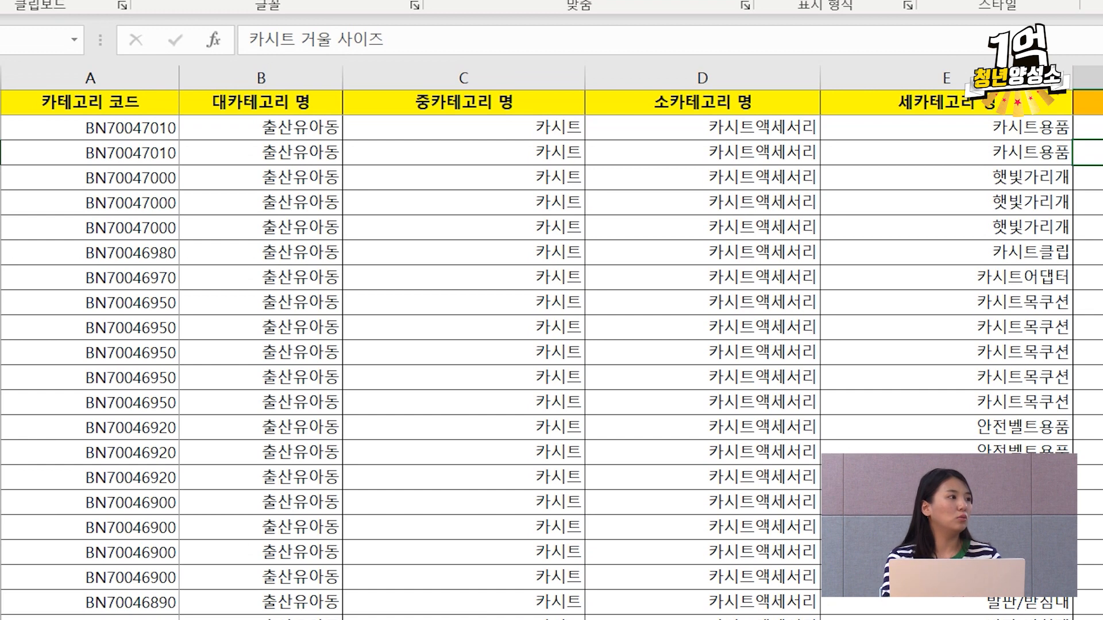
left_click(1092, 127)
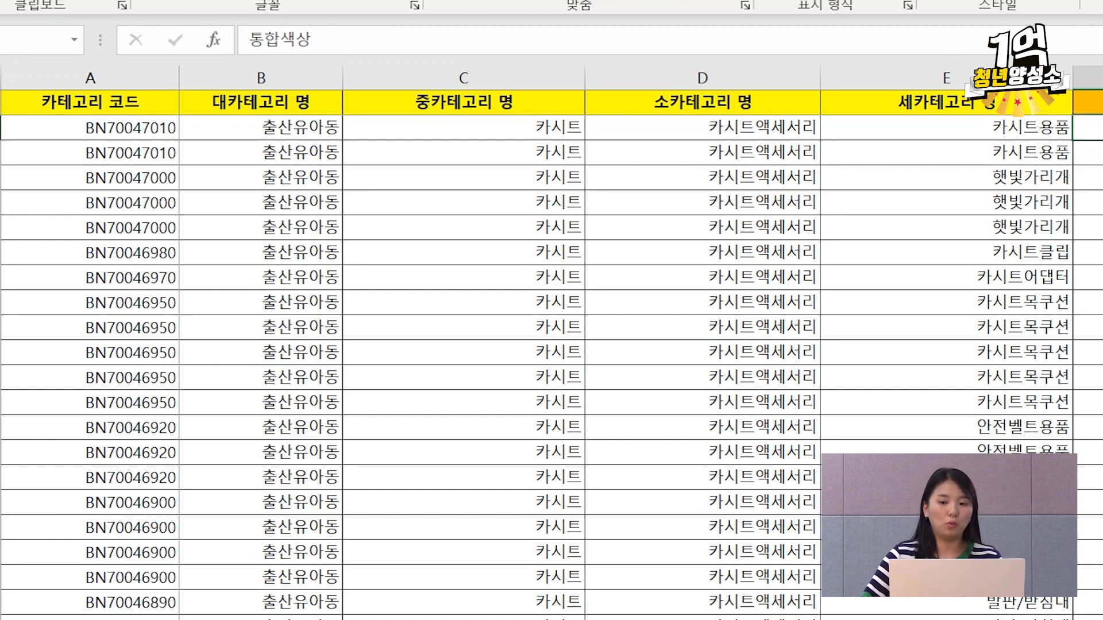
left_click(1091, 153)
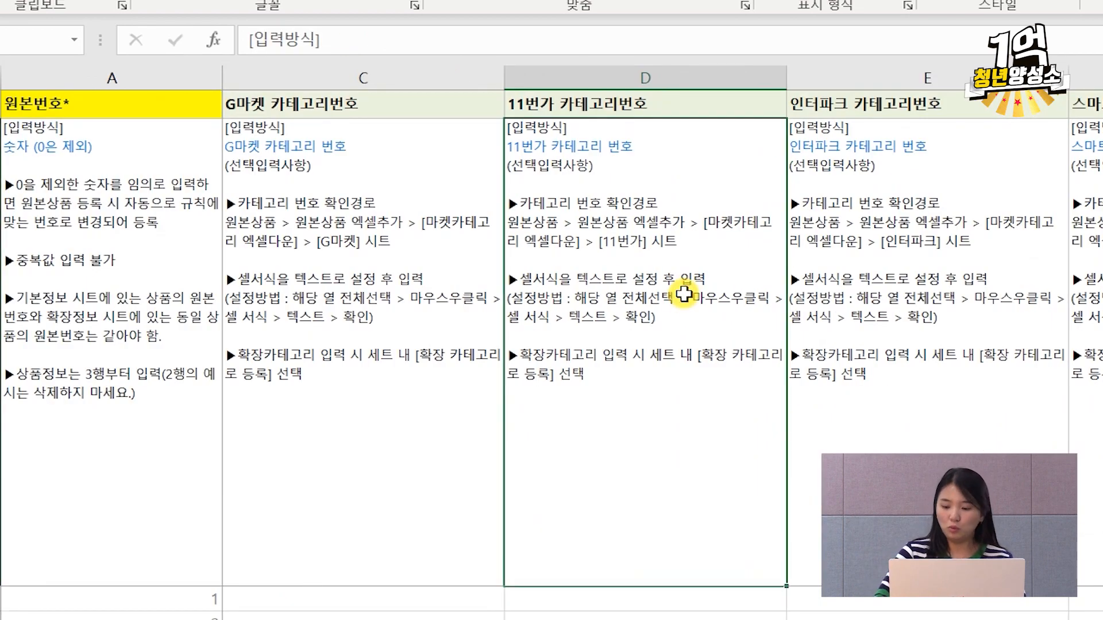
Step: Check the 쿠팡, 티몬 and 위메프2.0 카테고리번호 columns in the 확장정보 sheet, including the 티몬 and 위메프2.0 sample codes
key("Right")
key("Right")
key("Right")
key("Right")
key("Right")
key("Right")
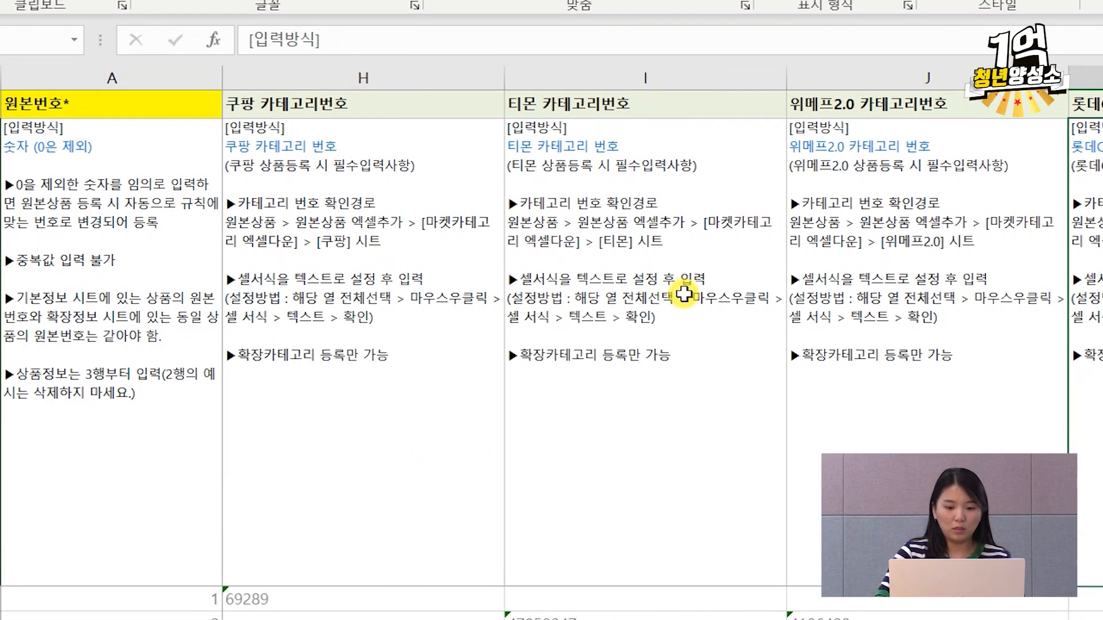
left_click(782, 614)
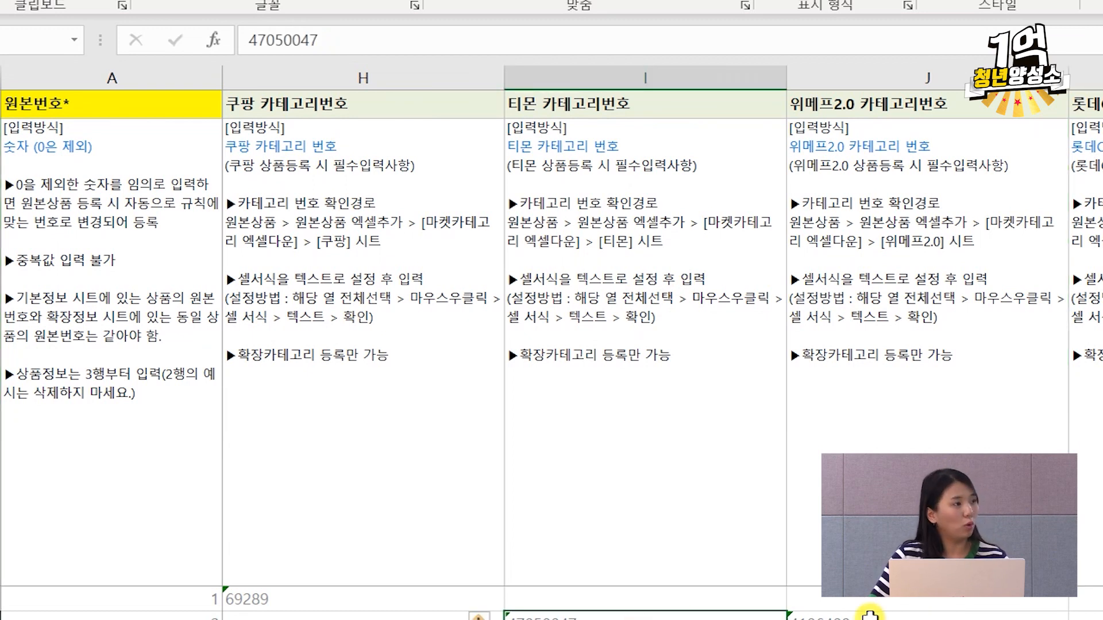
left_click(871, 615)
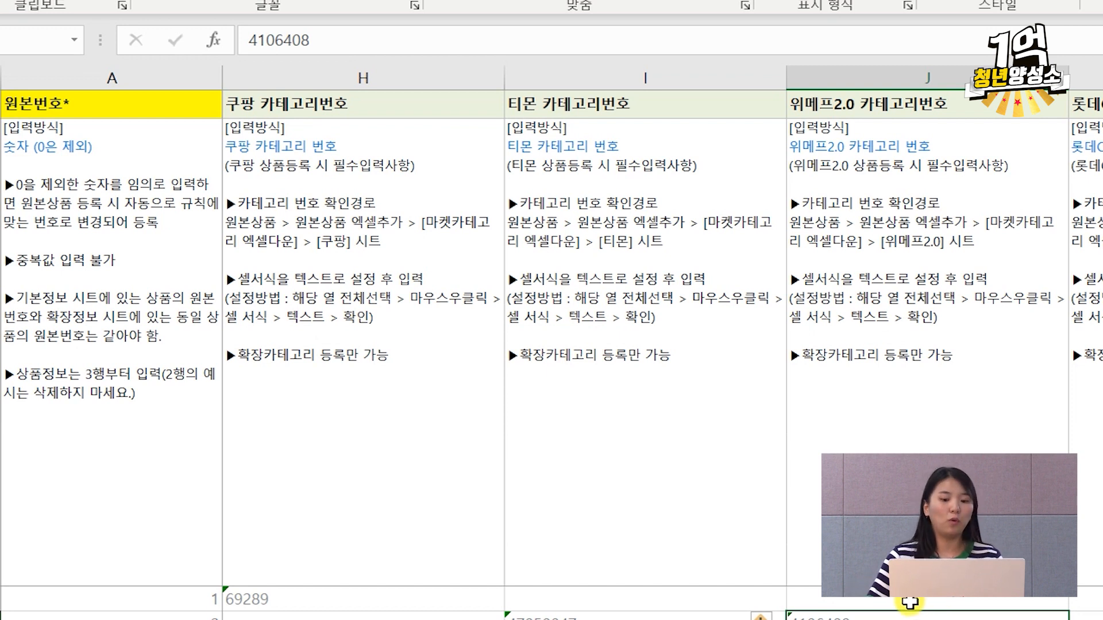
left_click(908, 604)
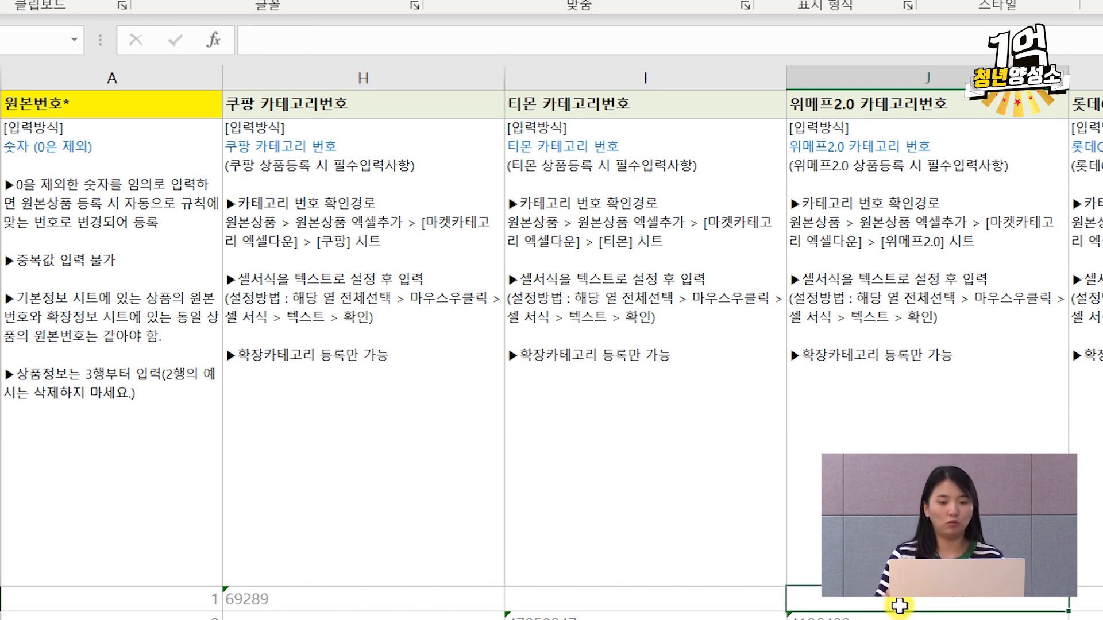
Step: Review the 위메프2.0 담당MD column and the 옥션, G마켓 and ESM2.0 사은품 columns
key("Right")
key("Right")
key("Right")
key("Right")
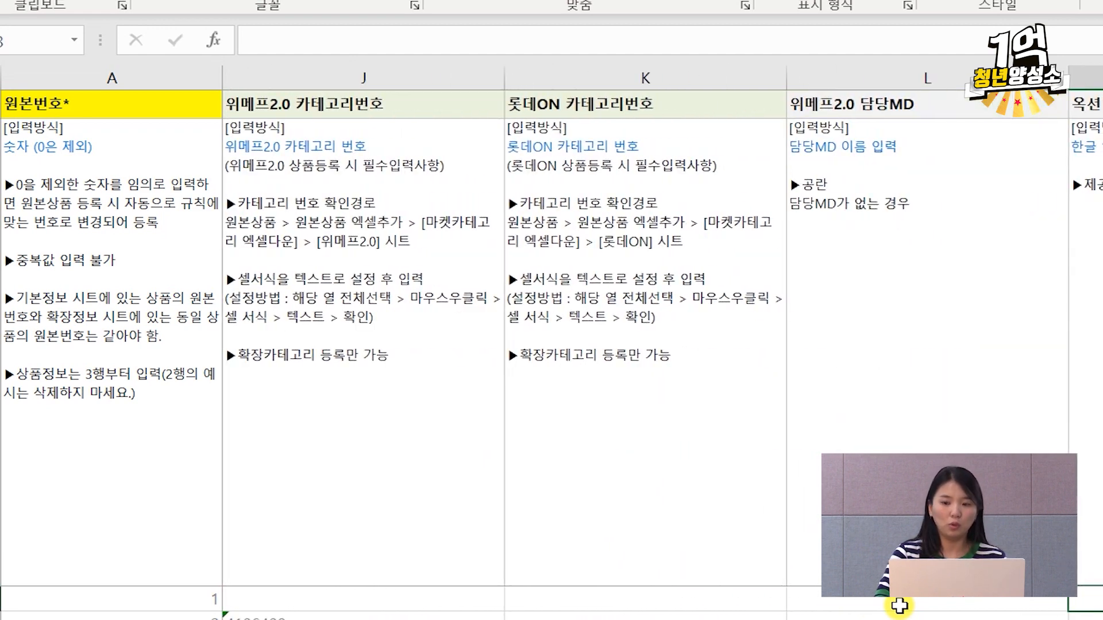
key("Right")
left_click_drag(690, 488, 1098, 443)
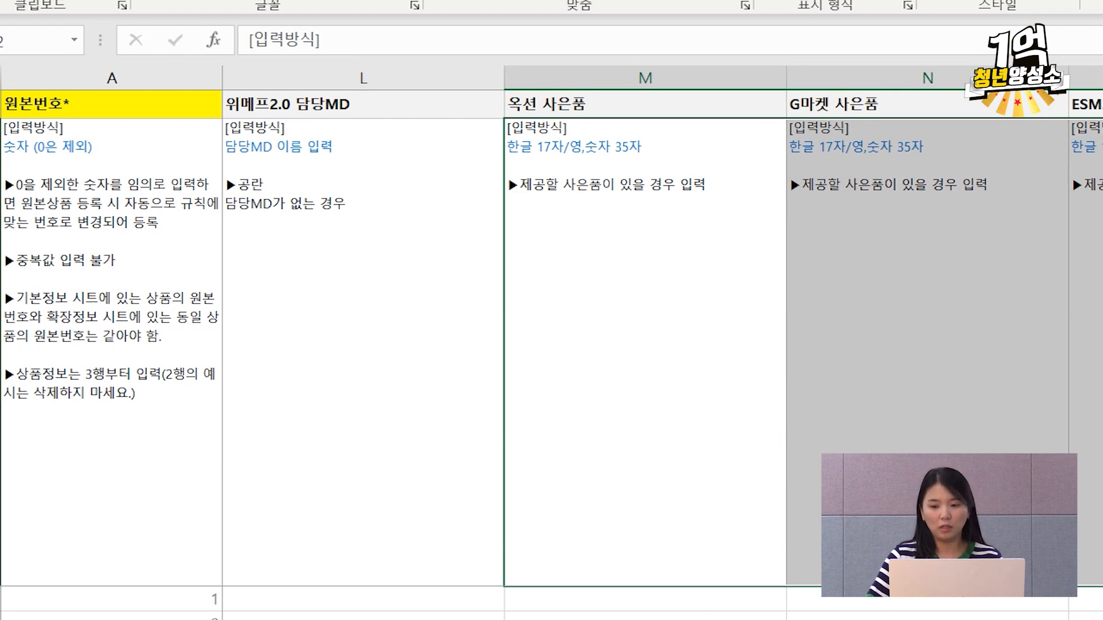
Step: Review the book ISBN and 인터파크 도서 정가 columns, then view the comma-separated sample tags under 스마트스토어 태그
key("Right")
key("Right")
key("Right")
key("Right")
key("Right")
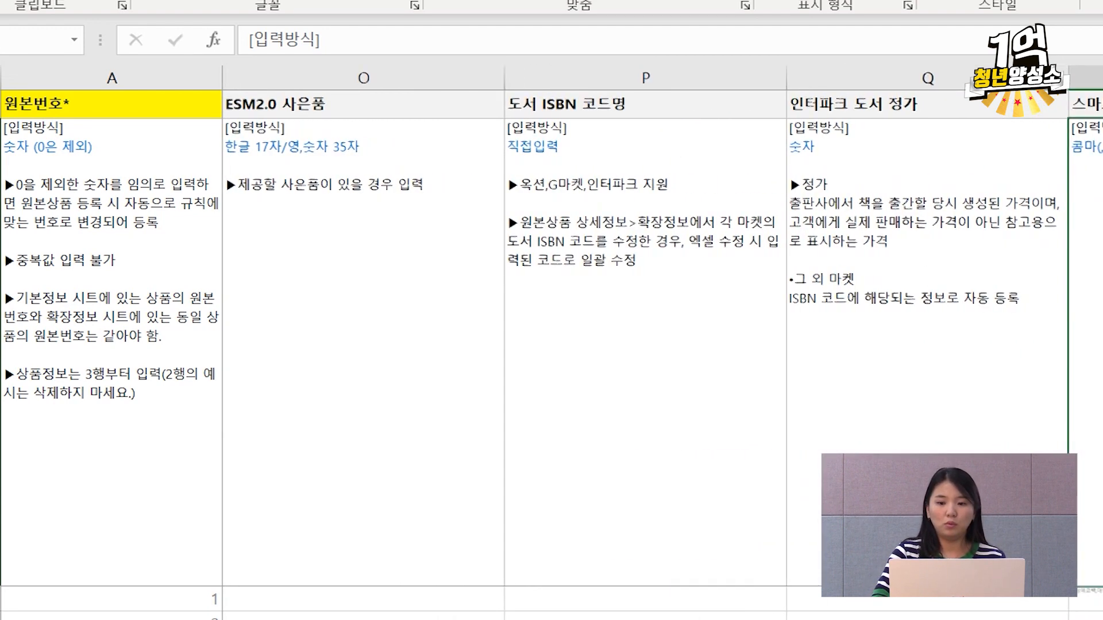
key("Right")
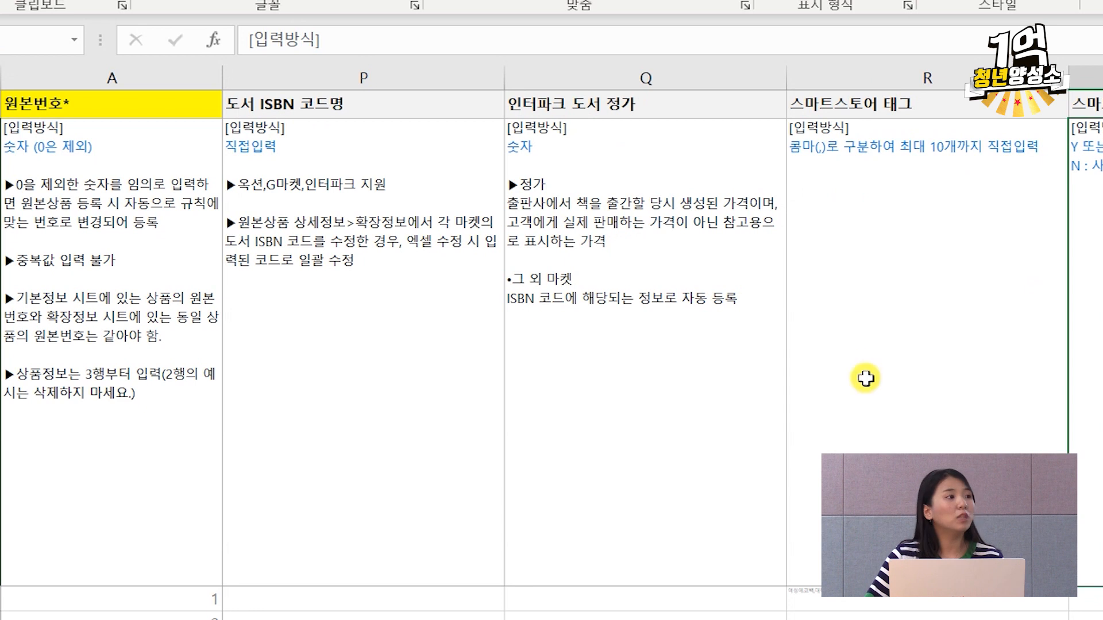
left_click_drag(876, 105, 876, 606)
double_click(876, 606)
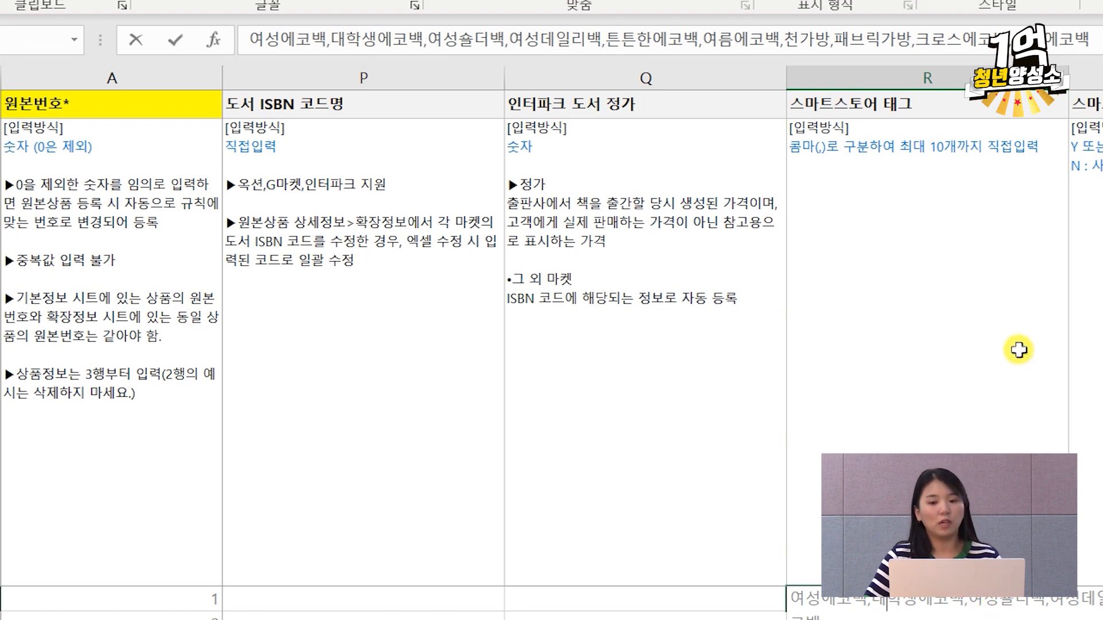
left_click(1004, 332)
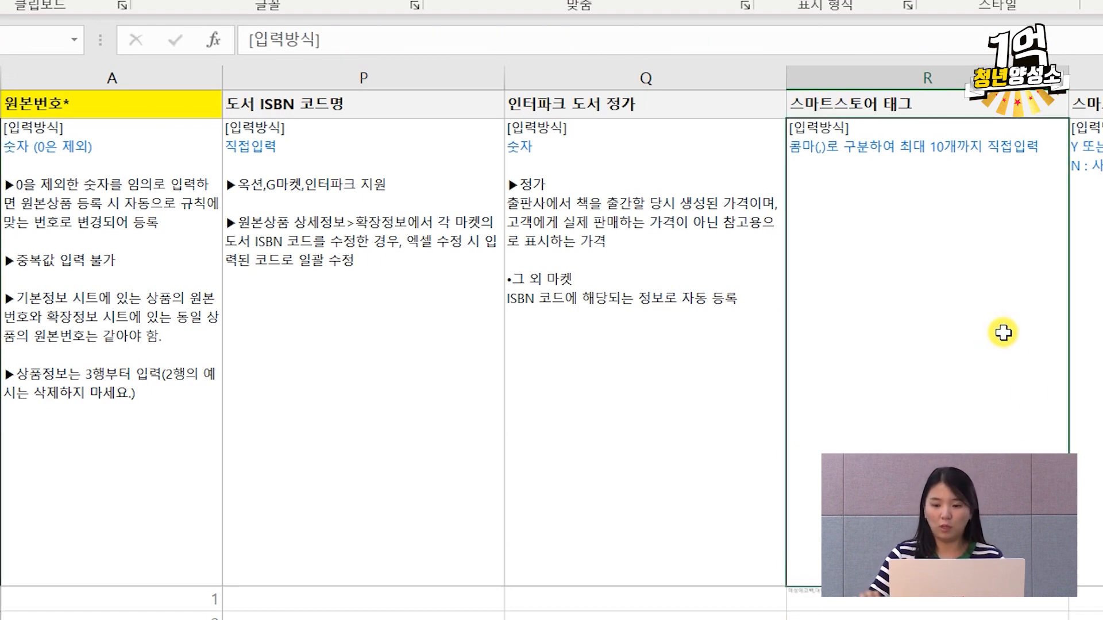
Step: Review the 스마트스토어 전용 상품명 column and view the sample keywords under 쿠팡 검색어
key("Right")
key("Right")
key("Right")
key("Right")
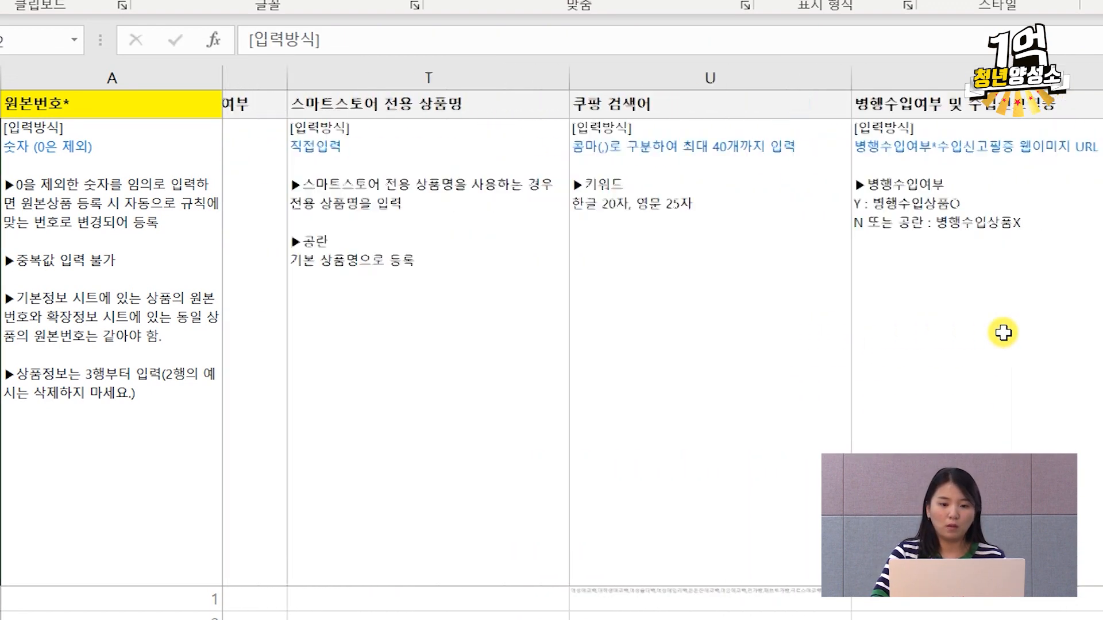
left_click(606, 298)
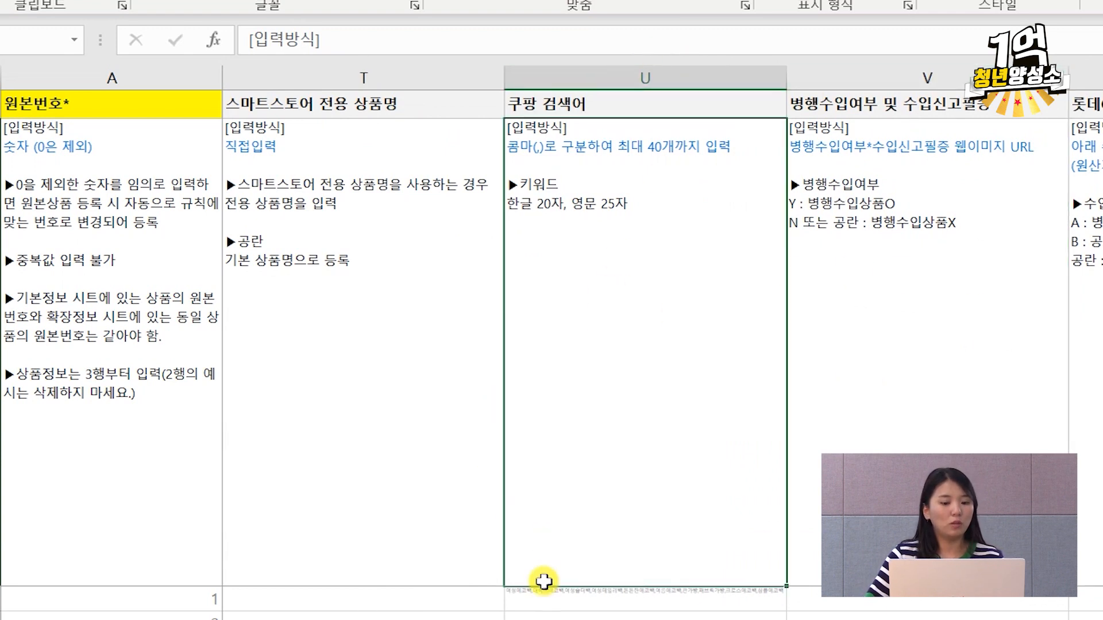
double_click(616, 598)
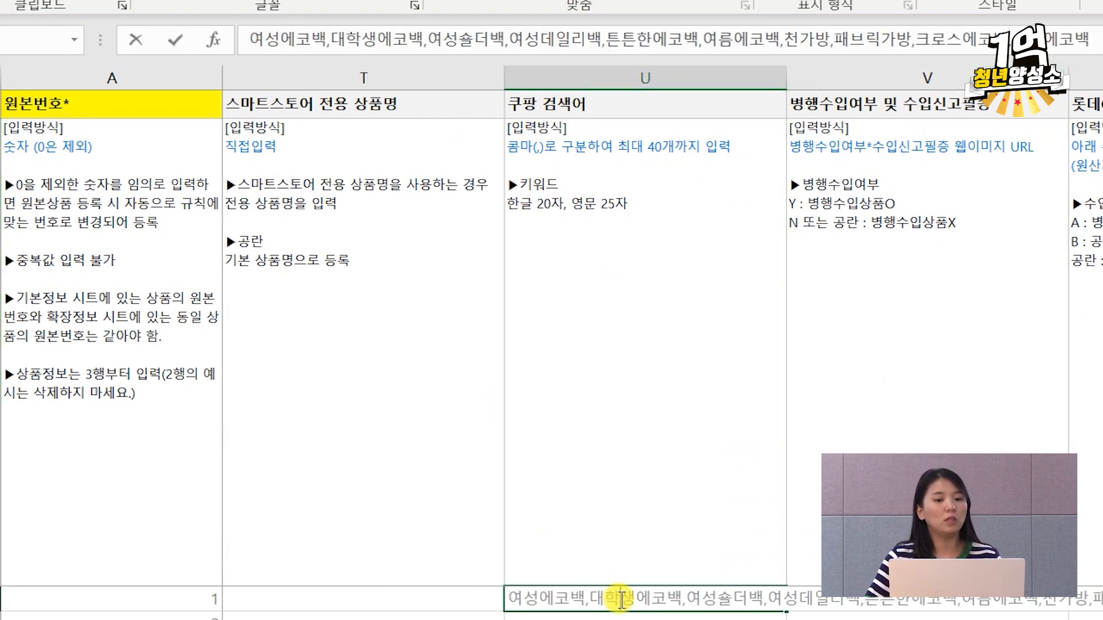
left_click(940, 337)
Step: Read through the 롯데ON 수입형태 and 인보이스 columns and on to the 쿠팡 옵션 상세설명, 바코드 and 인증정보 columns
key("Right")
key("Right")
key("Right")
key("Right")
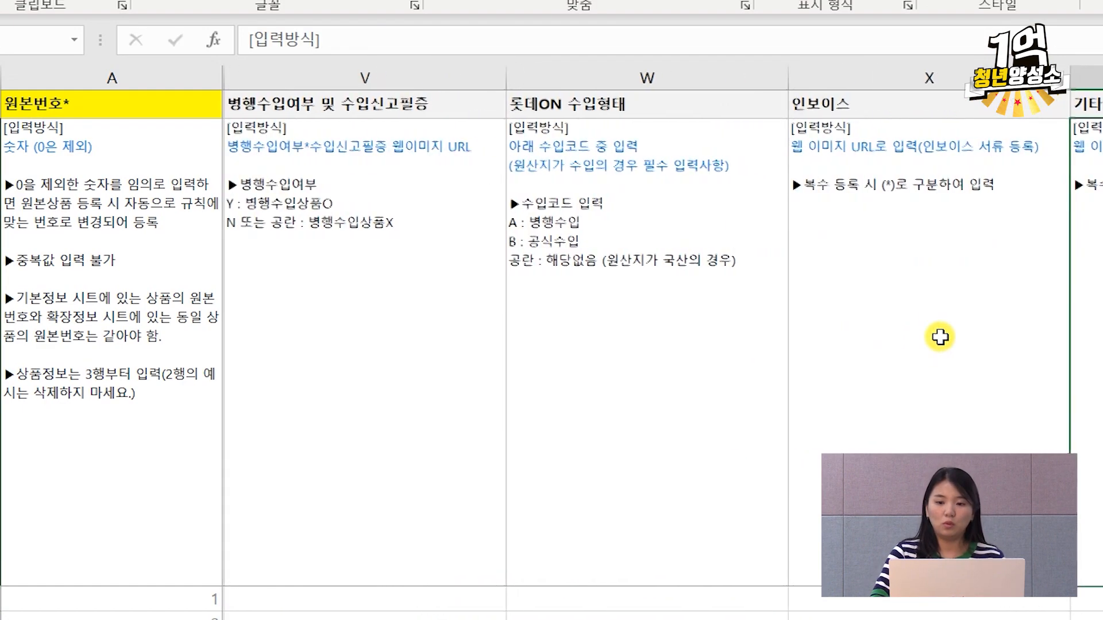
key("Right")
key("Right")
key("Right")
key("Right")
key("Right")
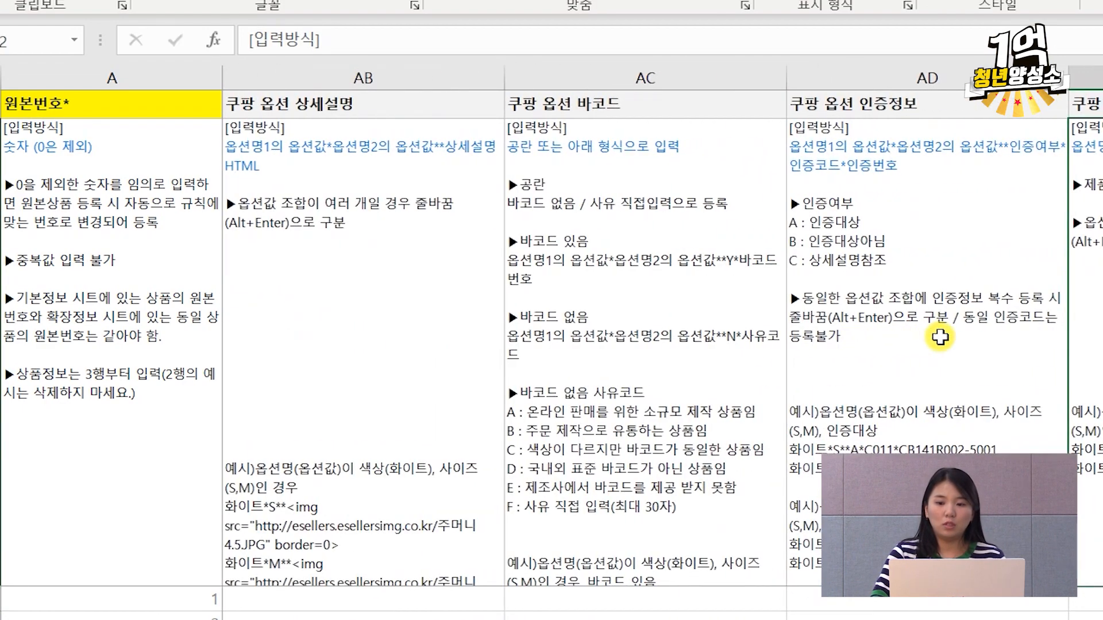
Step: Review the 쿠팡 옵션 모델번호, 검색옵션명 and 검색옵션값 columns and the 11번가 상품속성 column
key("Right")
key("Right")
key("Right")
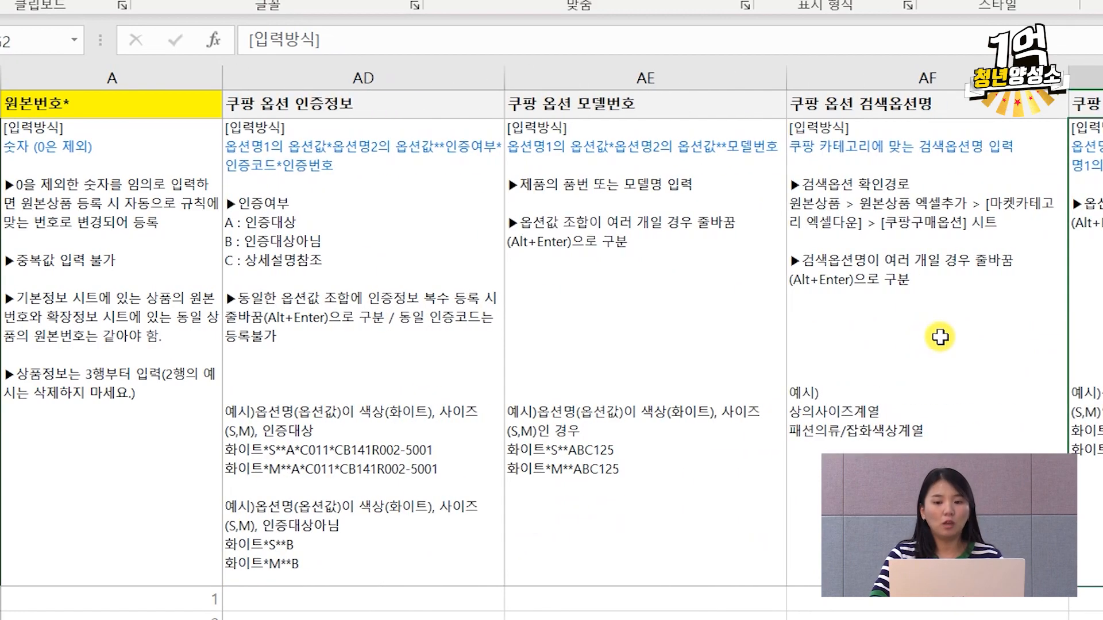
key("Right")
key("Right")
key("Right")
key("Right")
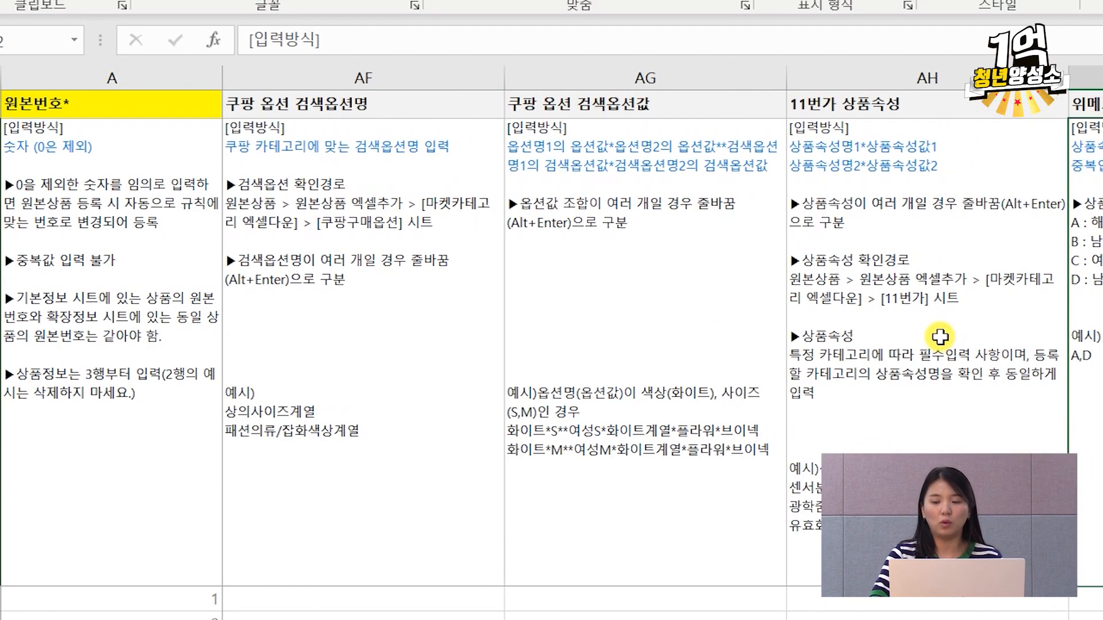
Step: Review the 위메프2.0 상품속성 라벨 codes and the search keyword columns, including 위메프2.0 제휴채널 검색키워드
key("Right")
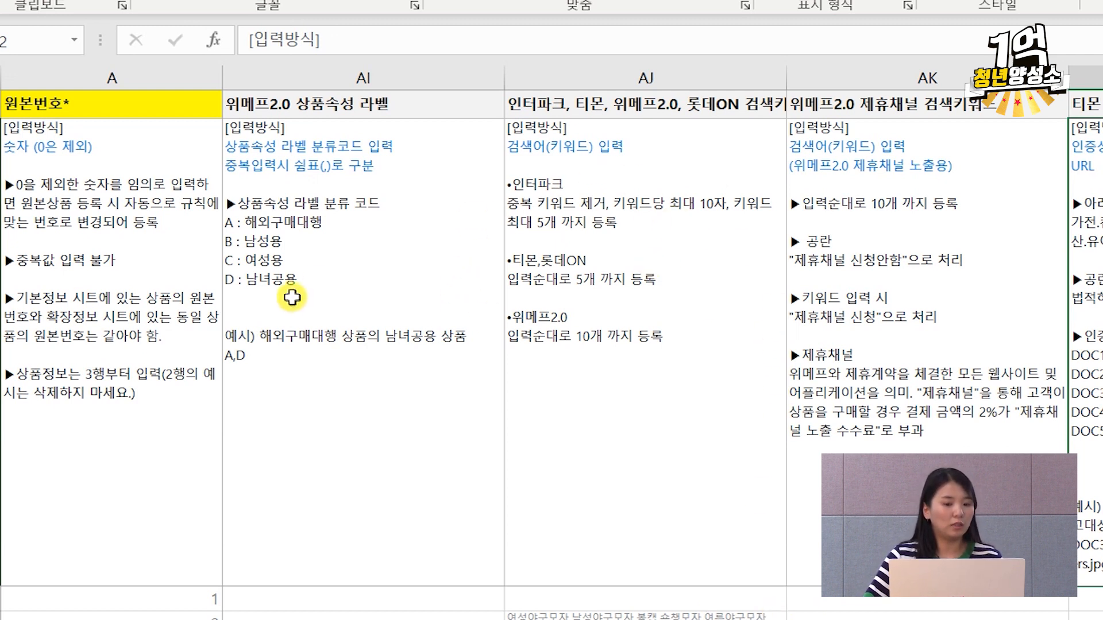
left_click(943, 288)
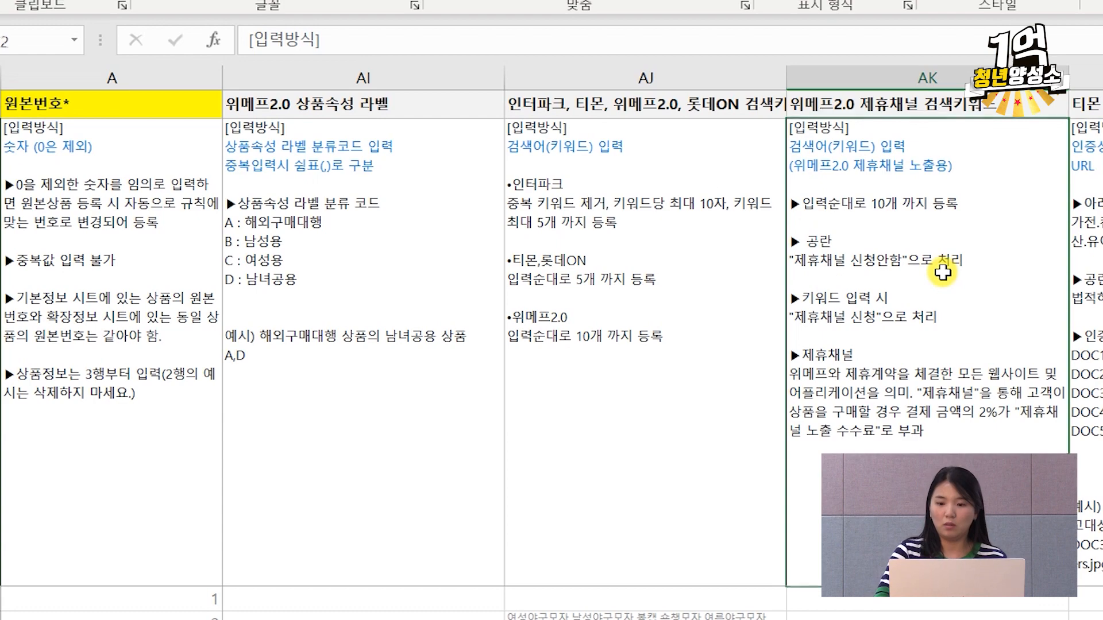
scroll(943, 273, "right", 2)
scroll(943, 273, "right", 2)
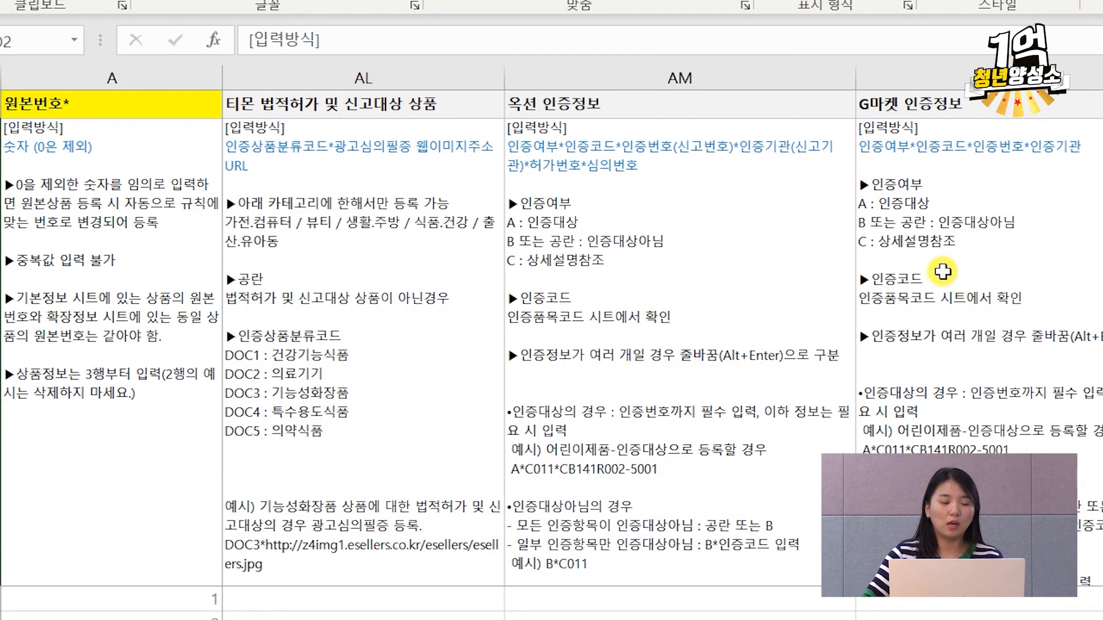
Step: Review the 인증정보 columns for 옥션, G마켓, 11번가 and 인터파크 and the columns after them
left_click(660, 366)
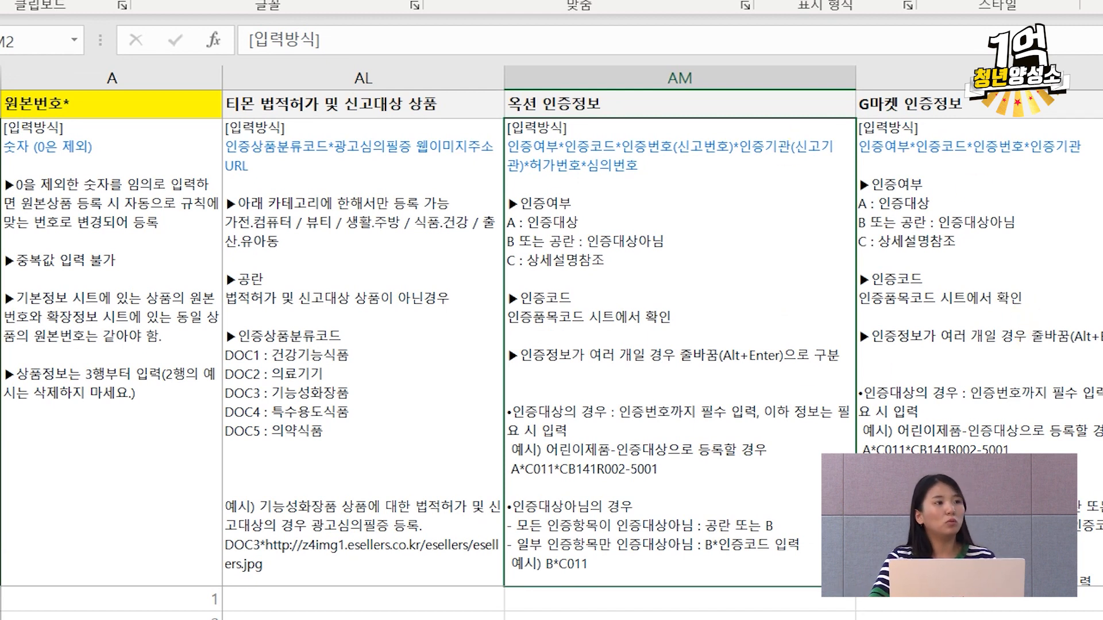
left_click(911, 419)
key("Right")
key("Right")
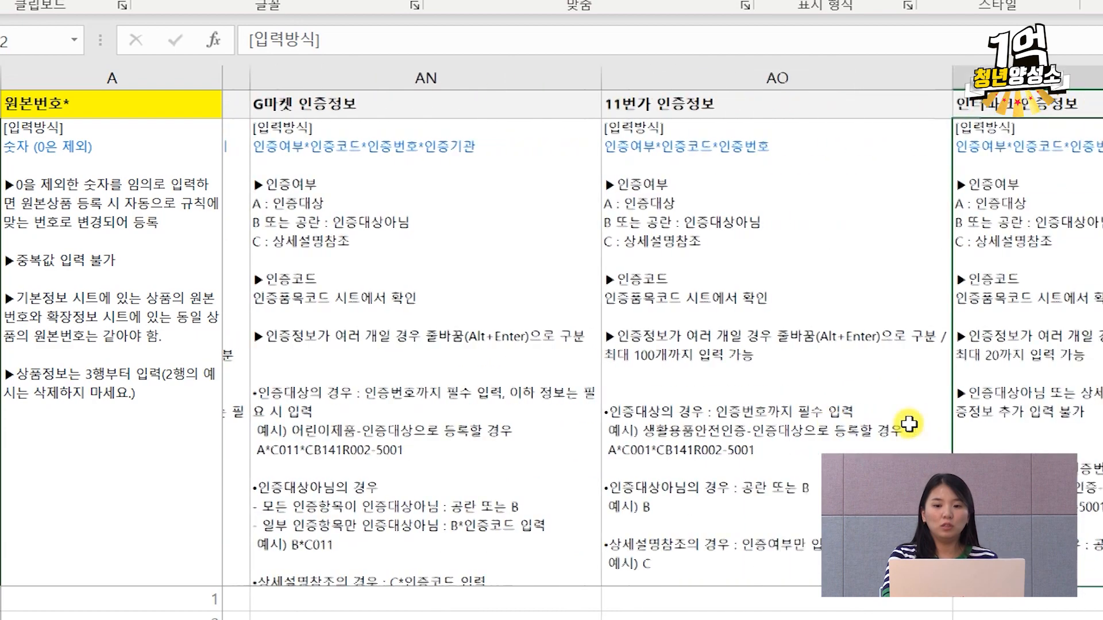
key("Right")
key("Right")
key("Right")
key("Right")
key("Right")
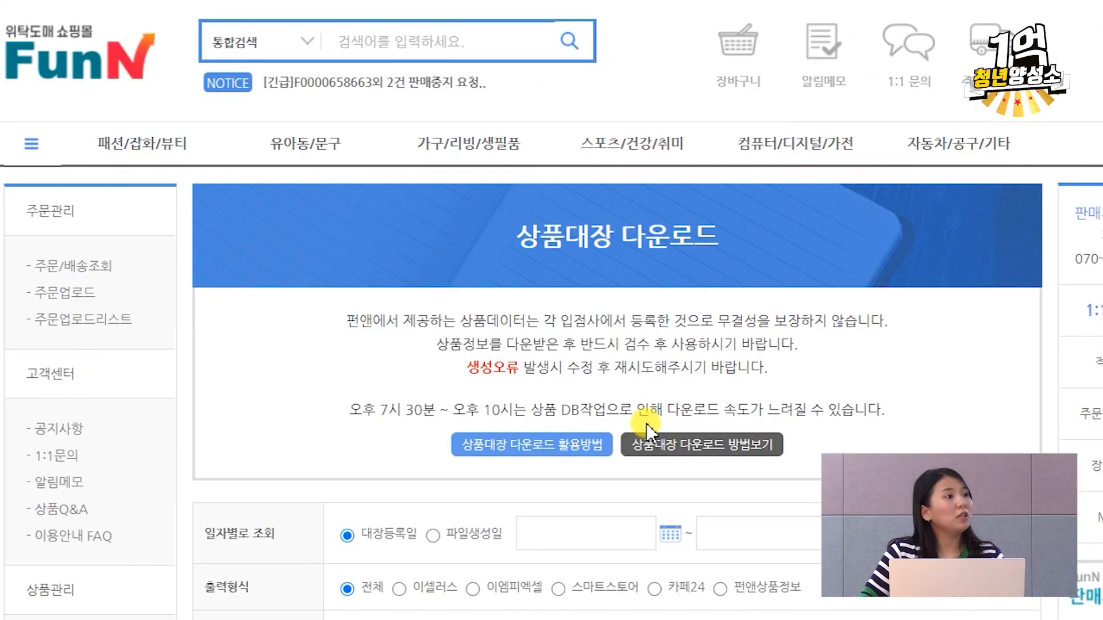
Step: Look through the prepared product ledger files on the download page, highlighting 지마켓_무료_20 and 지마켓_유료
scroll(753, 312, "down", 10)
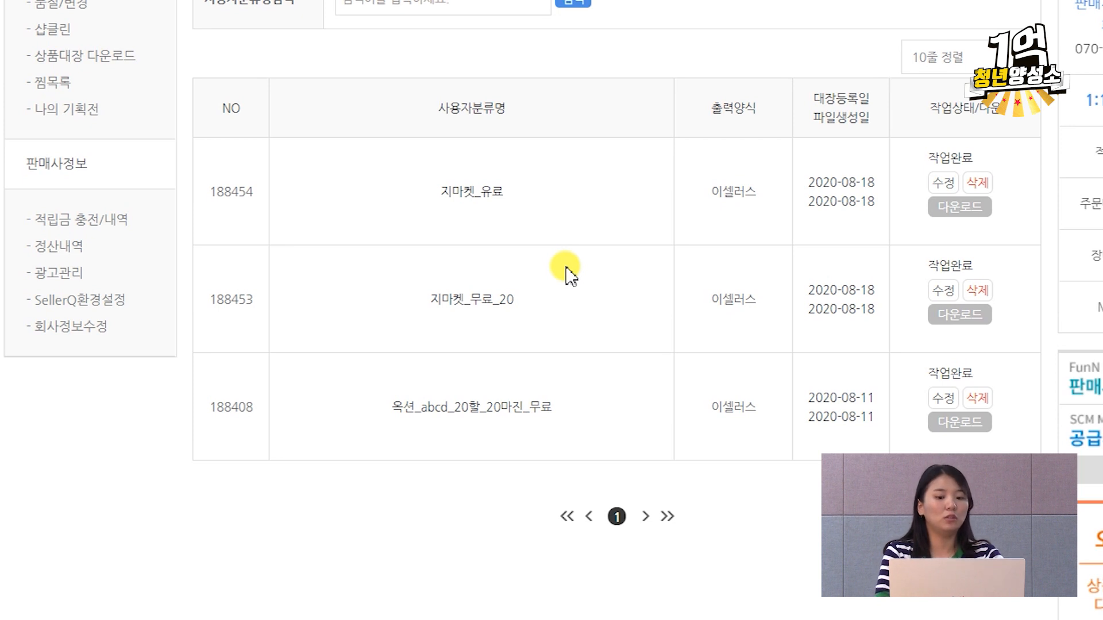
left_click_drag(538, 304, 406, 332)
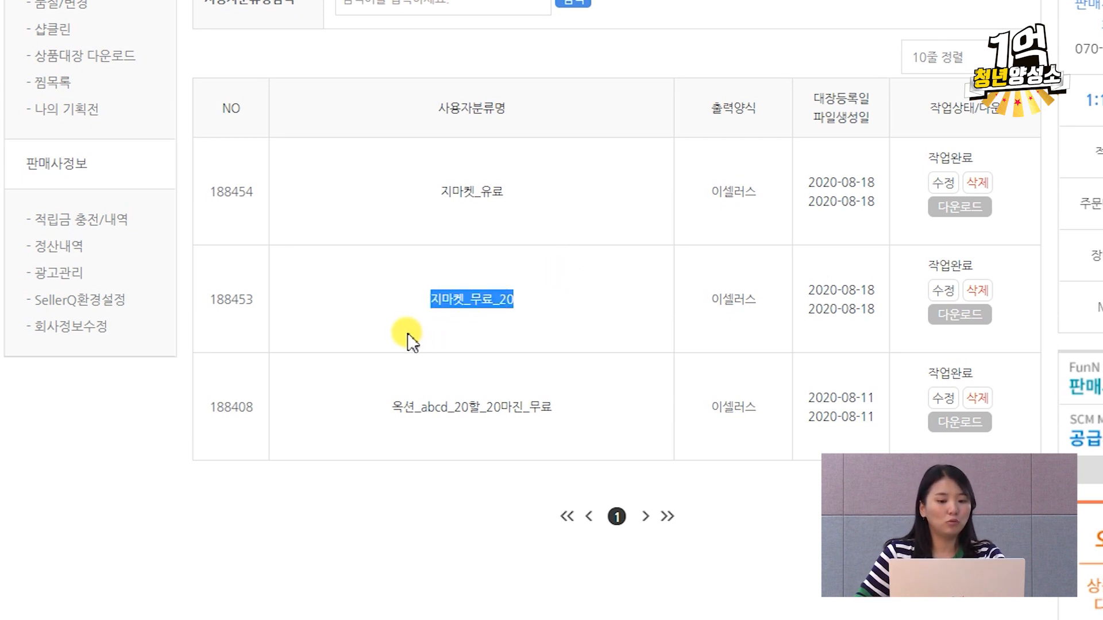
left_click_drag(541, 309, 499, 356)
left_click_drag(550, 194, 423, 236)
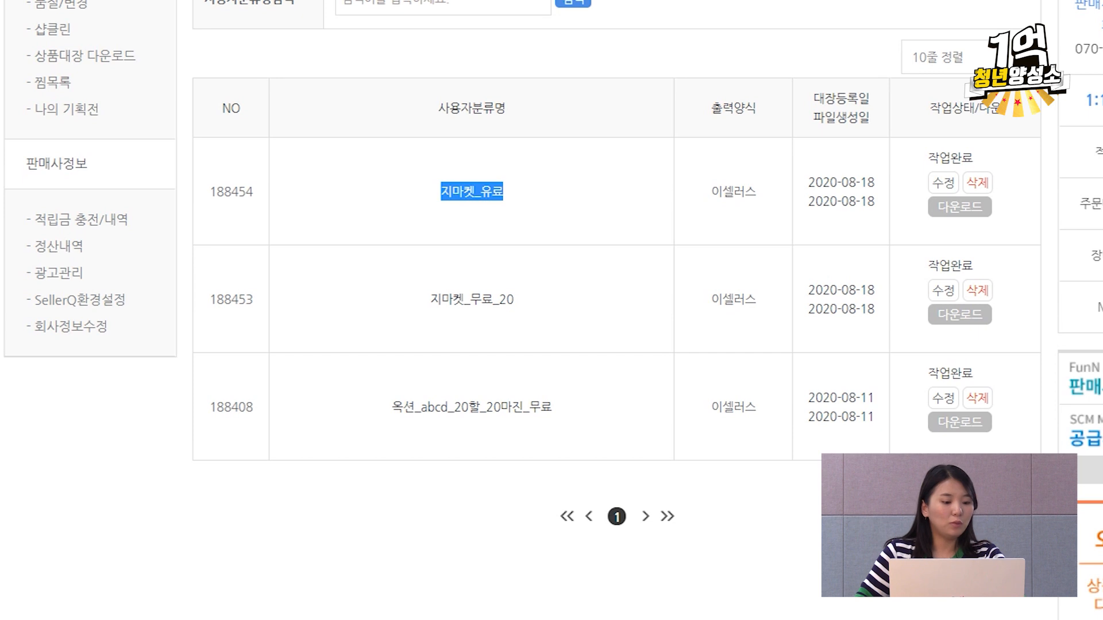
Step: Open the downloaded 지마켓_유료_funngodo_188454_001 file from its download folder in Excel
left_click(1, 619)
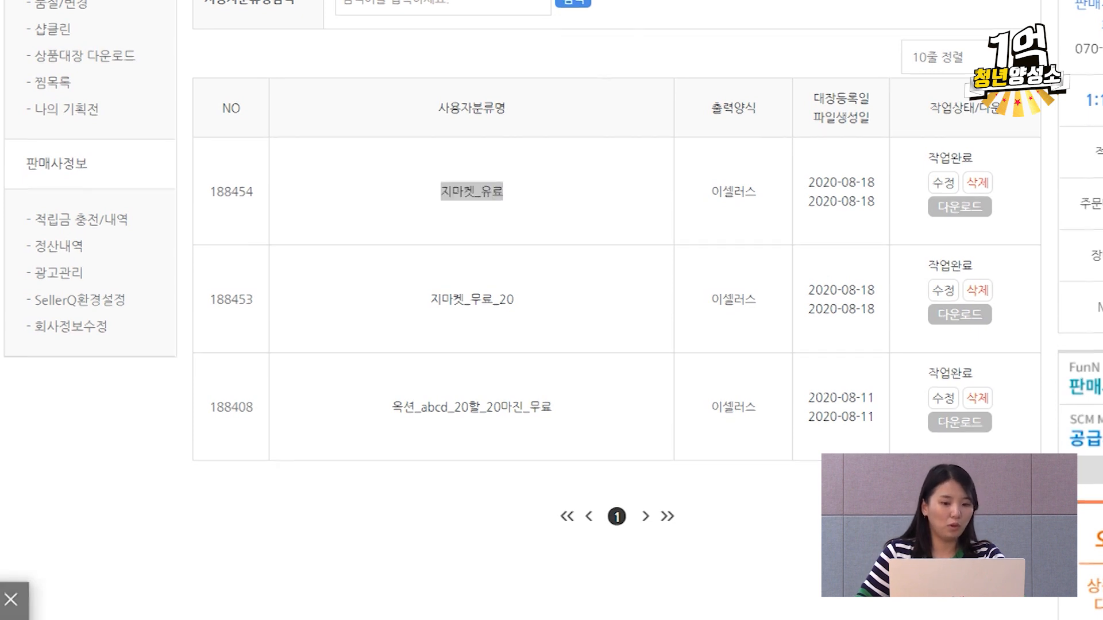
left_click(9, 618)
left_click(522, 412)
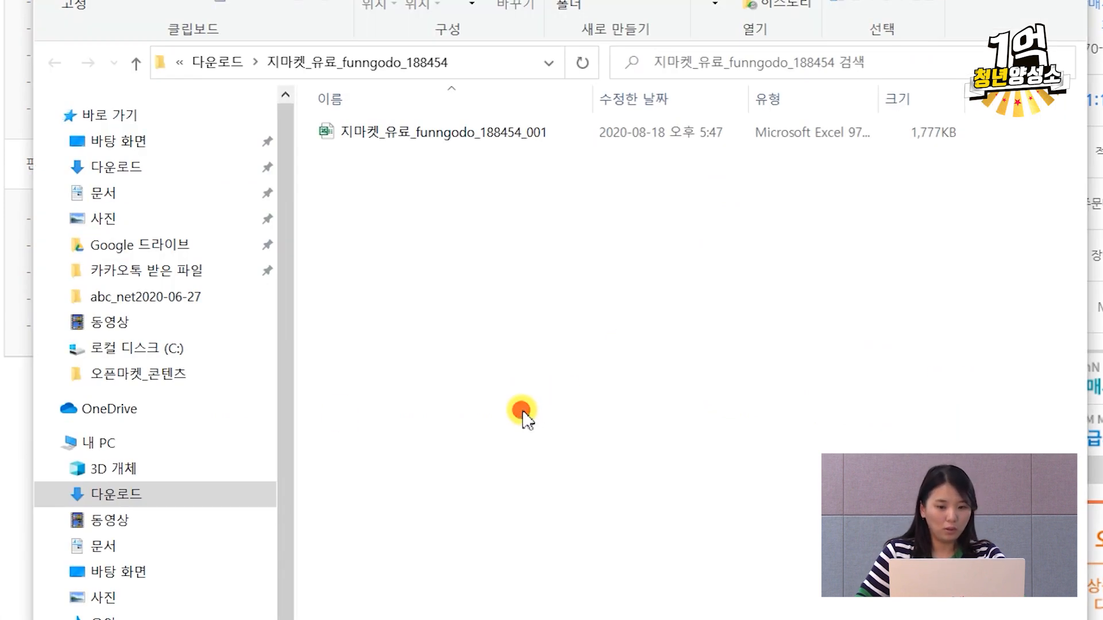
left_click(518, 138)
double_click(520, 137)
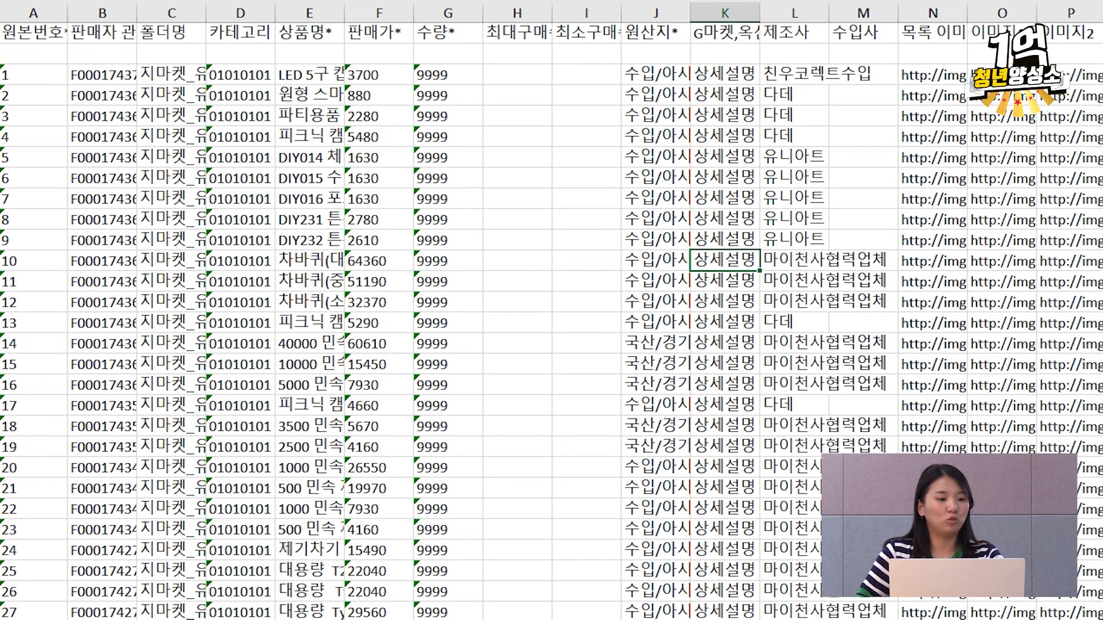
Step: Check the blank row below the headers and the first product's 원본번호 entry
left_click(0, 53)
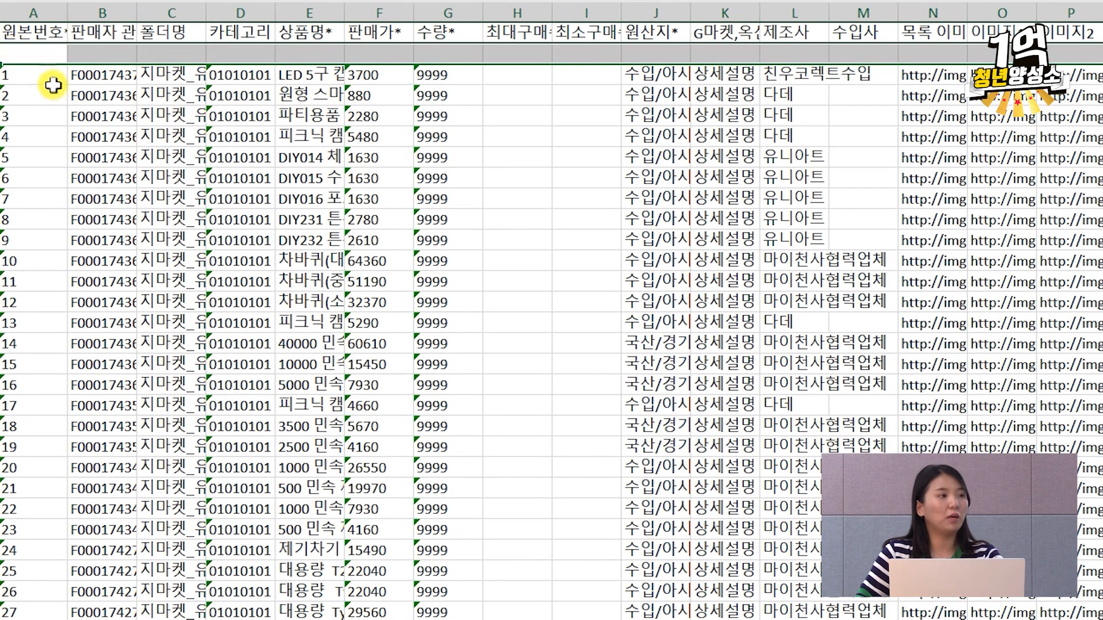
left_click(37, 53)
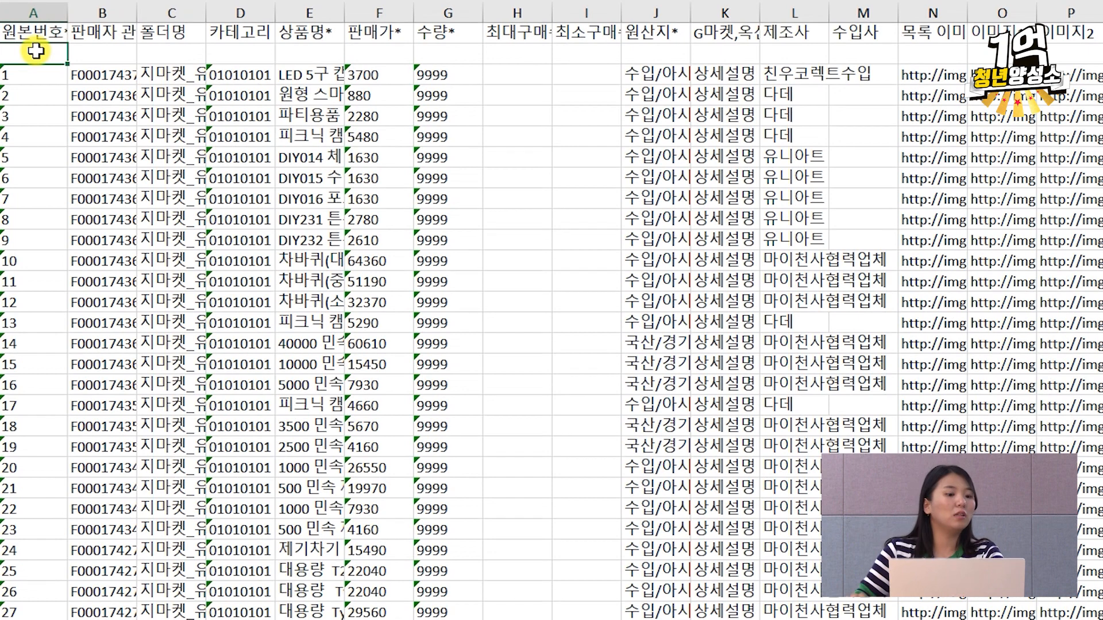
left_click(23, 74)
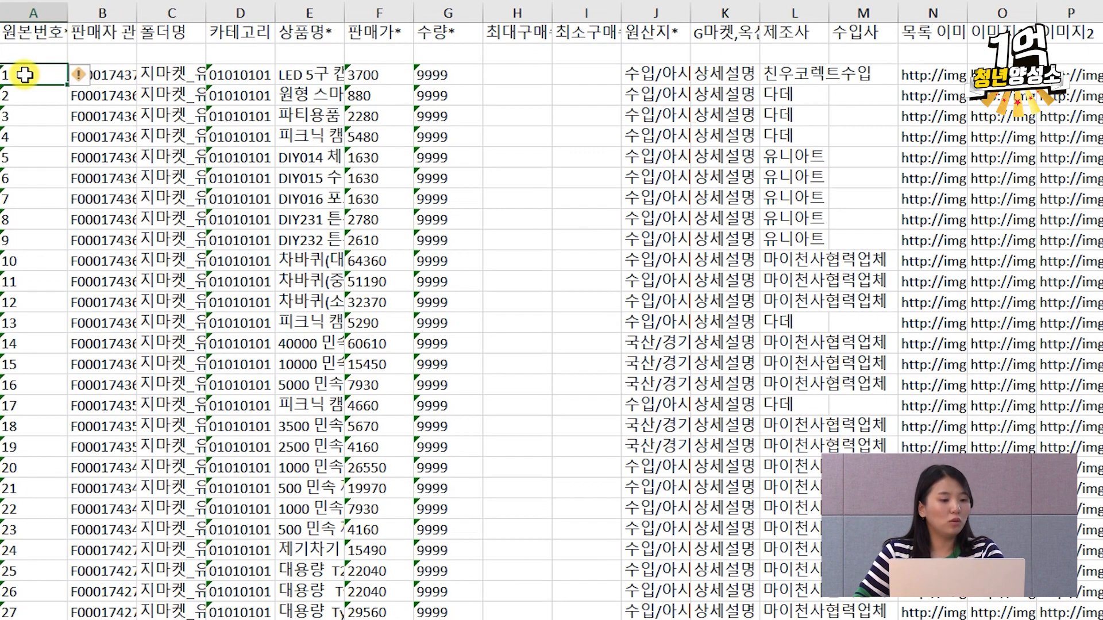
left_click_drag(17, 57, 160, 55)
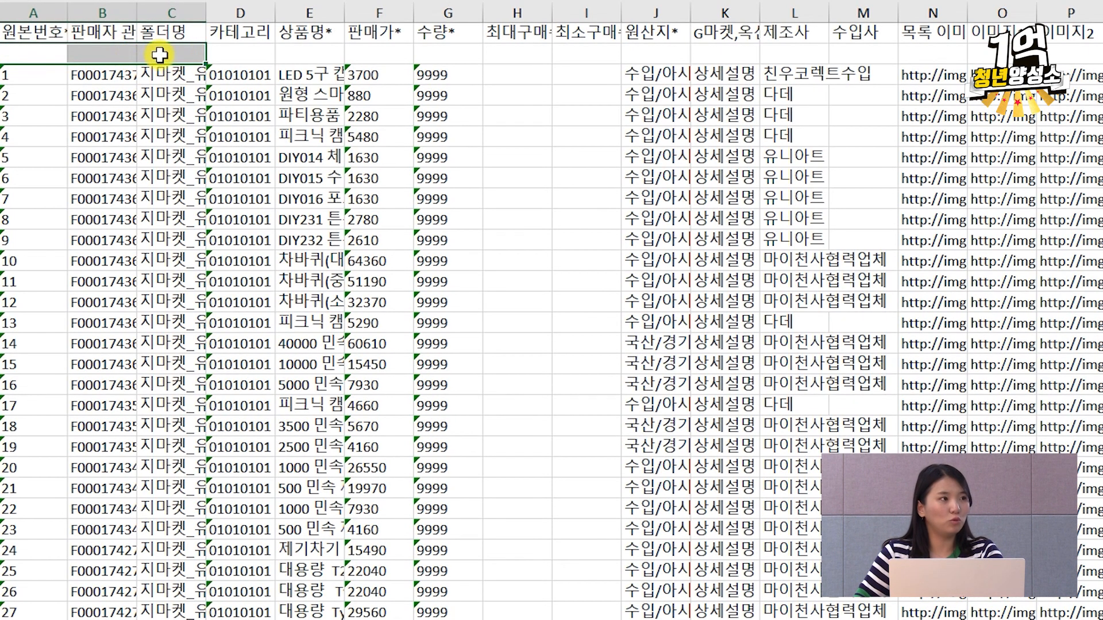
Step: Go across the basic information columns from 카테고리 through 판매가, 수량 and 원산지 to 수입사
left_click(267, 161)
key("Right")
key("Right")
key("Right")
key("Right")
key("Right")
key("Right")
key("Right")
key("Right")
key("Right")
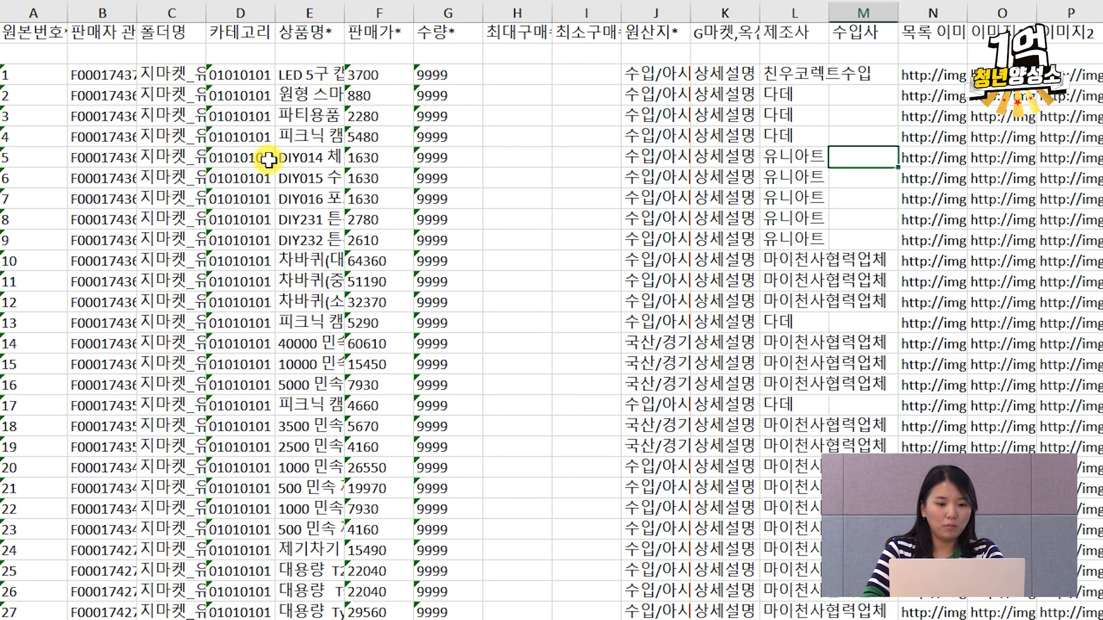
key("Right")
Step: Examine the 카테고리 codes in column D down through the product rows
left_click_drag(254, 75, 213, 395)
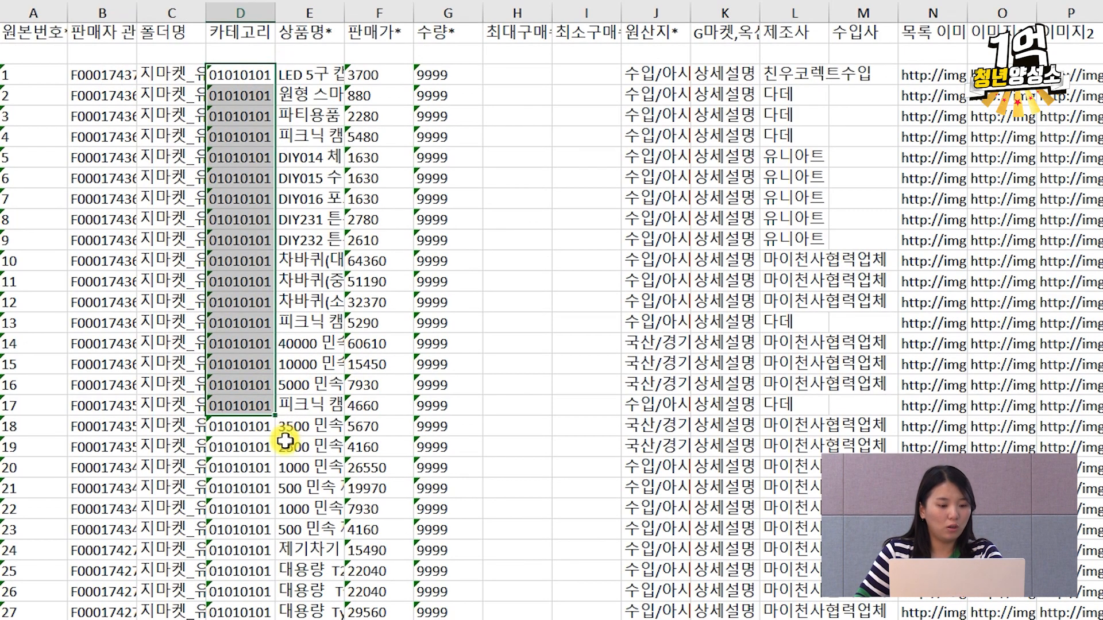
scroll(562, 256, "down", 20)
scroll(942, 158, "down", 20)
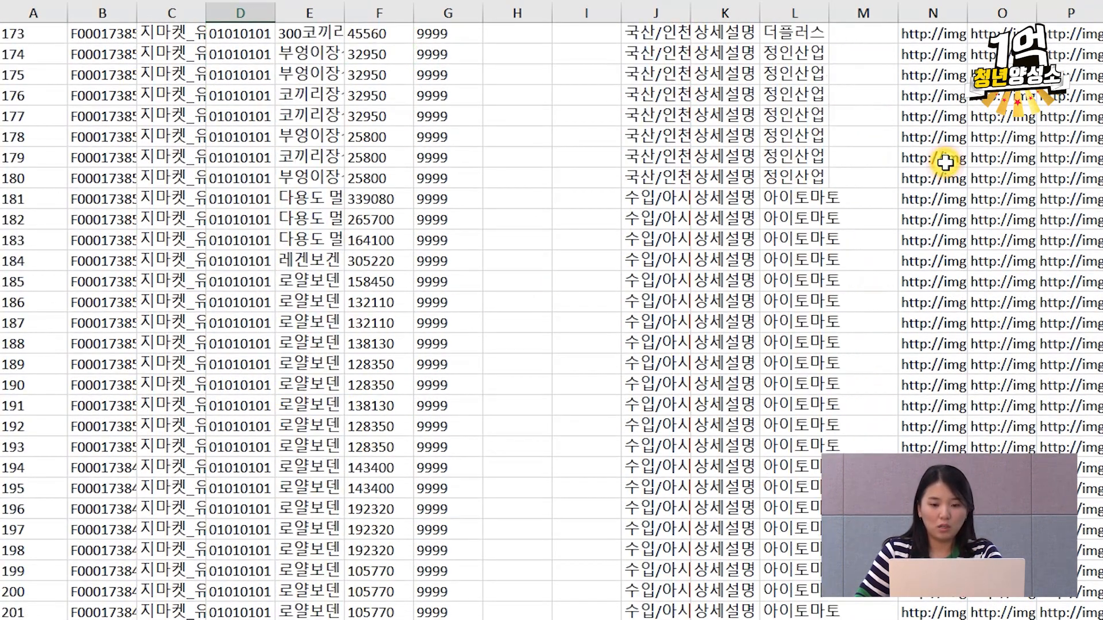
Step: Go across the image URL columns and on to the 상세설명 HTML column
left_click(943, 161)
key("Right")
key("Right")
key("Right")
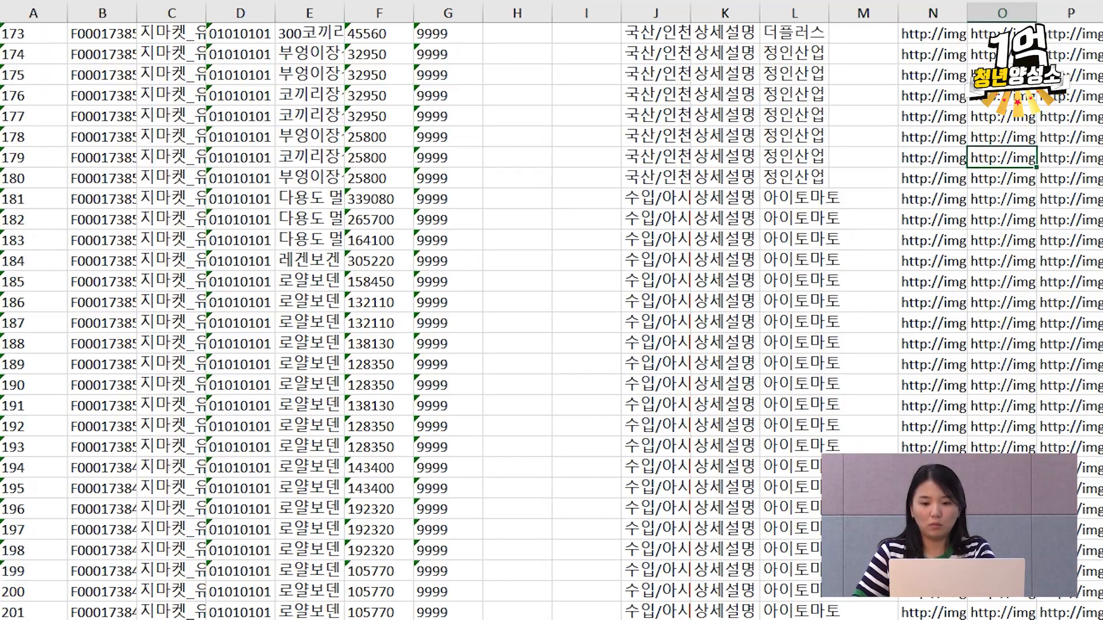
key("Right")
key("Right")
key("Right")
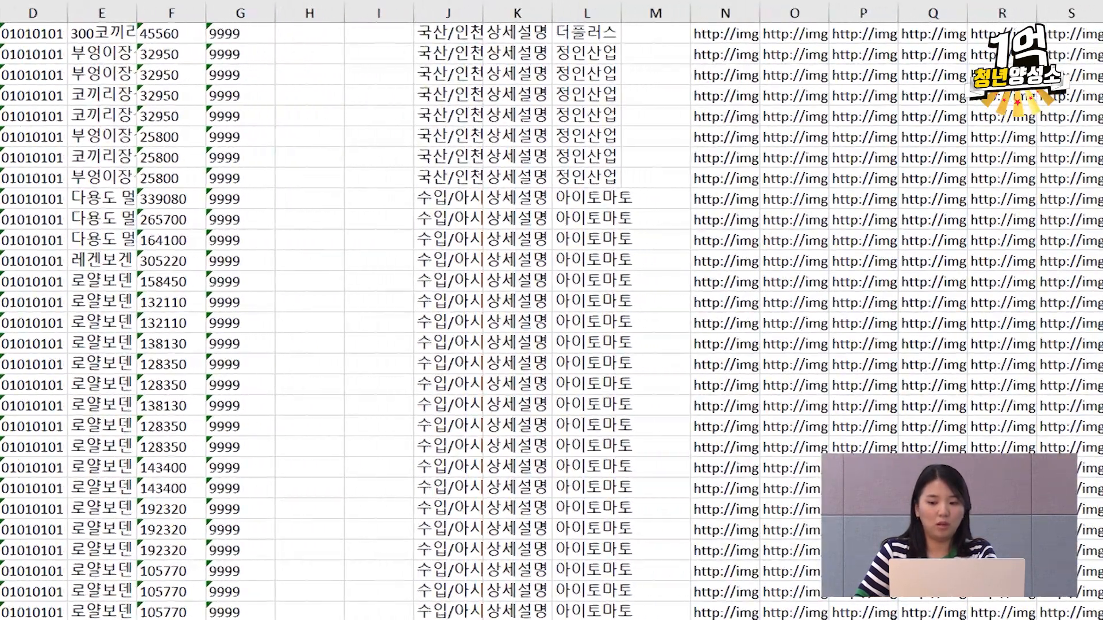
key("Right")
key("Right")
key("Right")
key("Right")
key("Right")
key("Right")
key("Right")
key("Right")
key("Right")
key("Right")
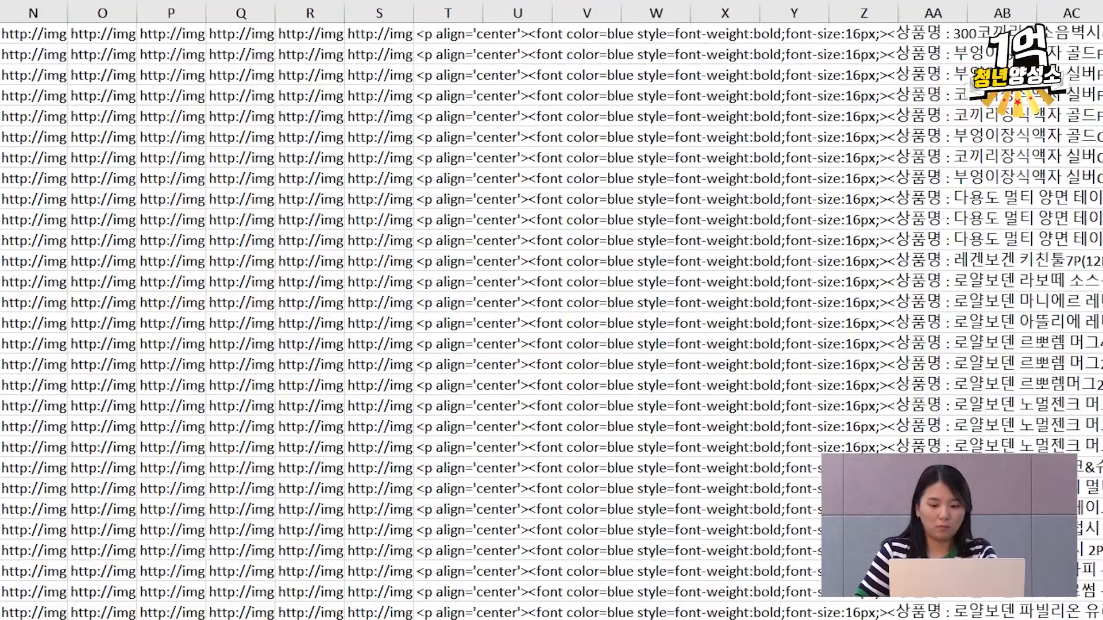
Step: Review the headers of the 상세설명, 선택사항 and 추가구성 columns and the numbered 값 columns
scroll(551, 321, "up", 20)
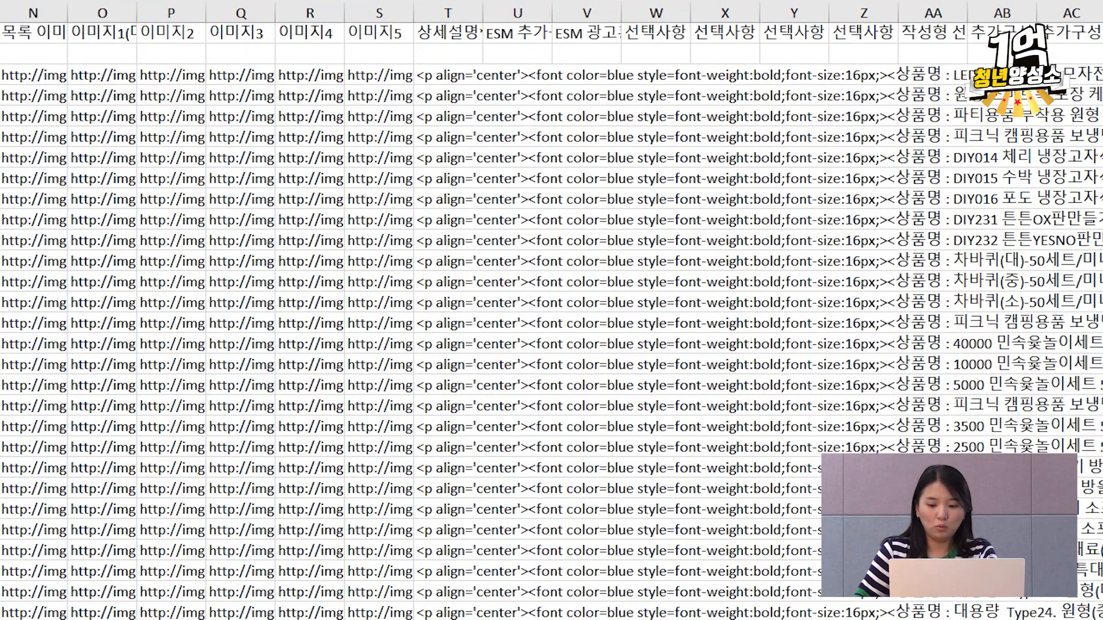
scroll(770, 504, "right", 9)
scroll(551, 320, "right", 2)
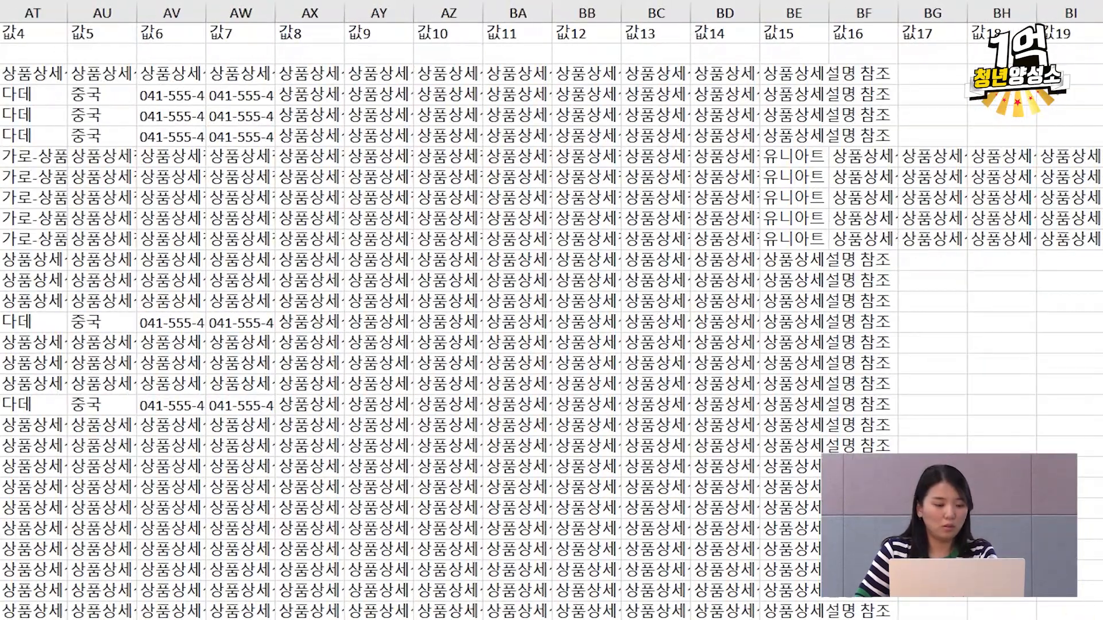
scroll(551, 321, "left", 15)
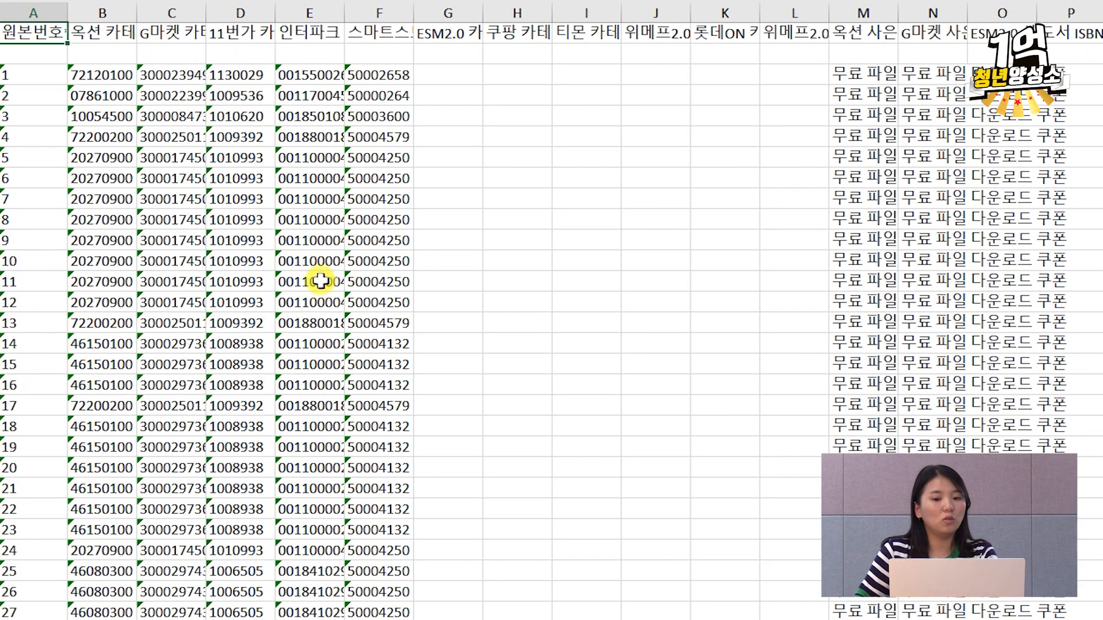
Step: Review the extended information sheet from the marketplace category codes across the 쿠팡 옵션 columns to the search keywords
scroll(551, 311, "right", 7)
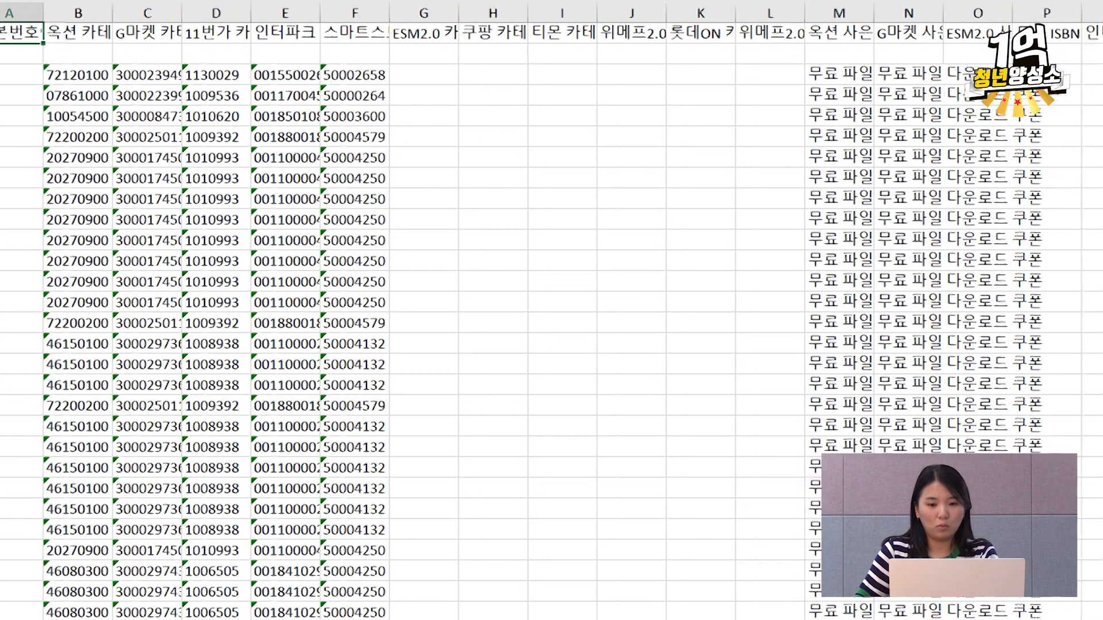
scroll(1051, 193, "right", 5)
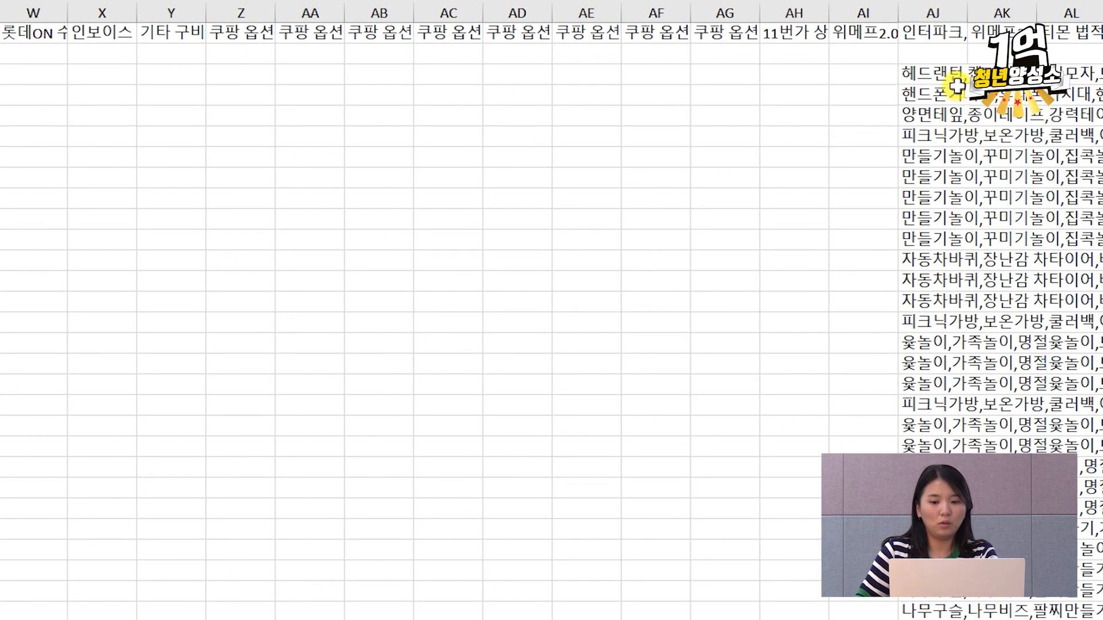
left_click(955, 94)
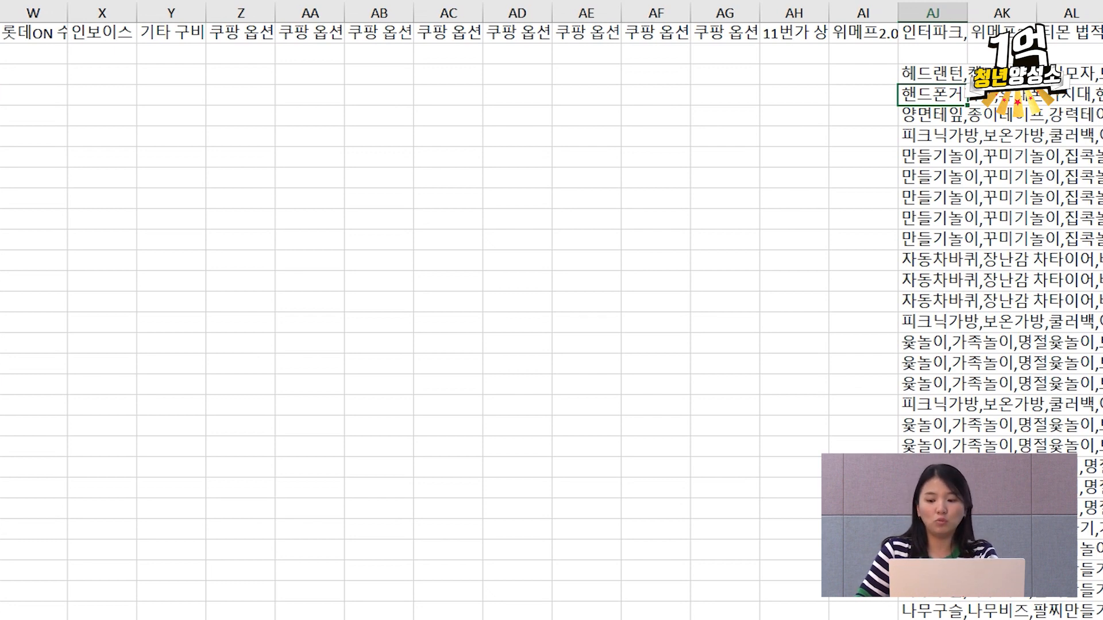
Step: Review the numbered 값 columns through 값29 in the basic information and return to the 폴더명 column
scroll(998, 115, "right", 3)
scroll(552, 310, "right", 7)
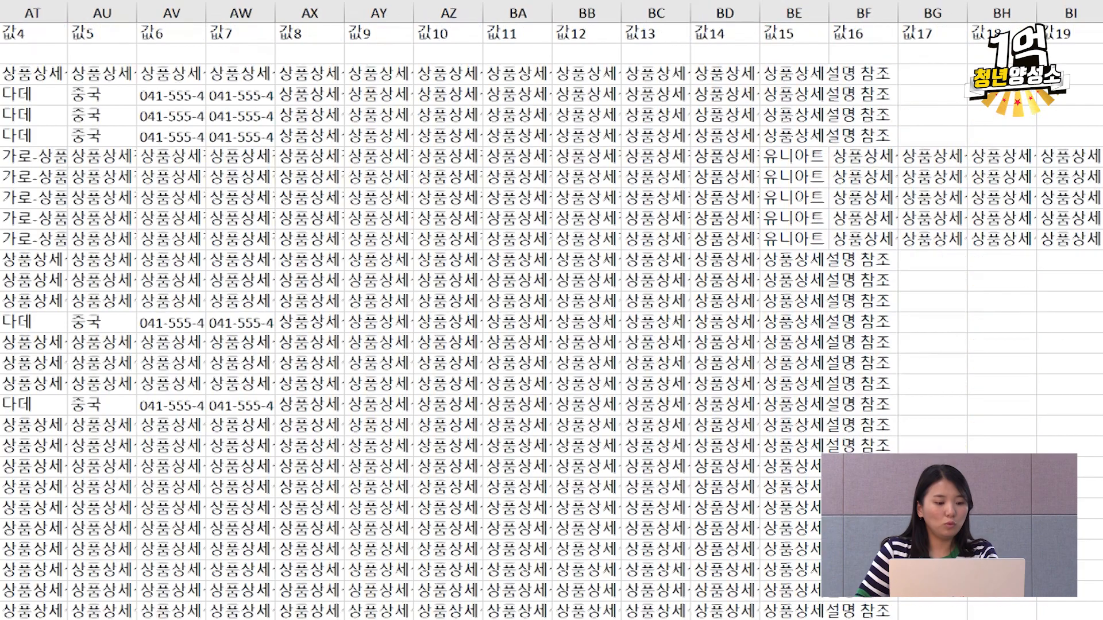
scroll(552, 310, "right", 4)
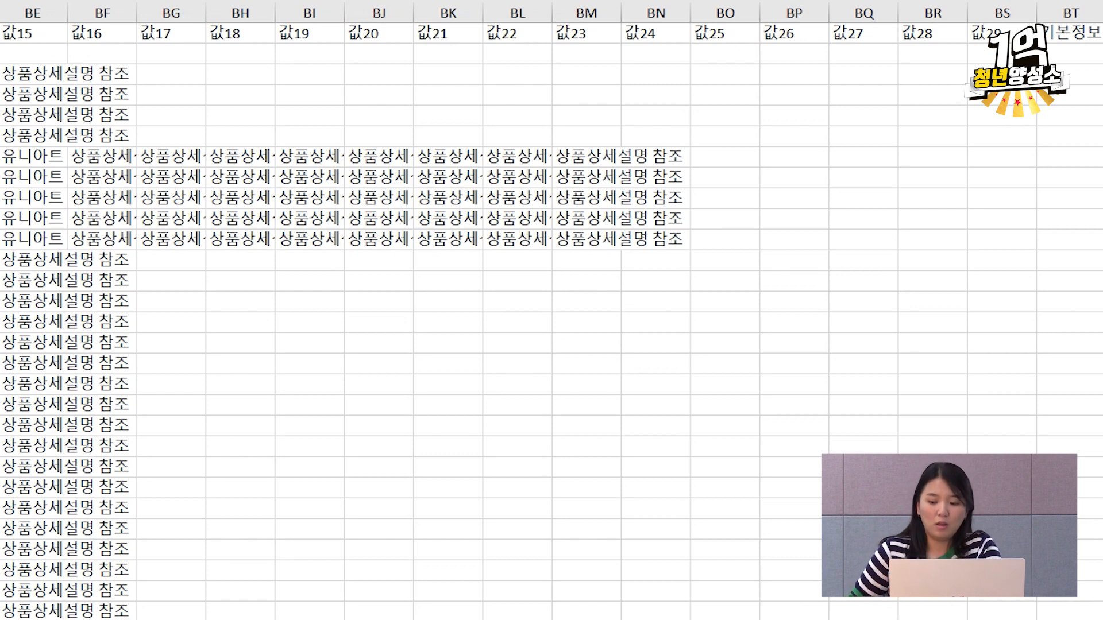
scroll(551, 311, "left", 1)
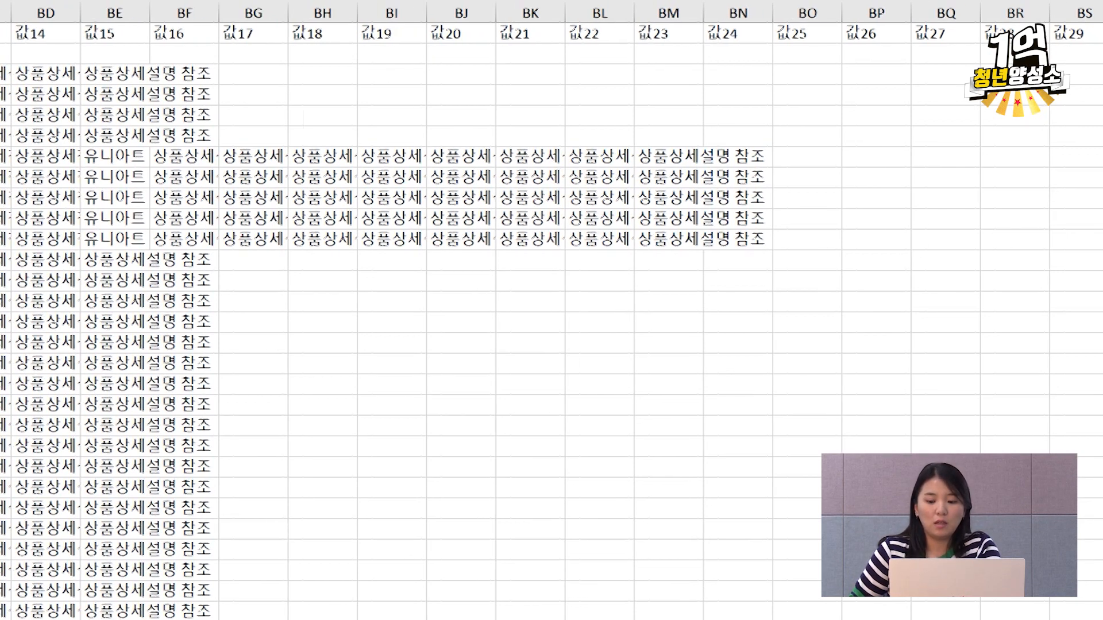
scroll(552, 311, "right", 1)
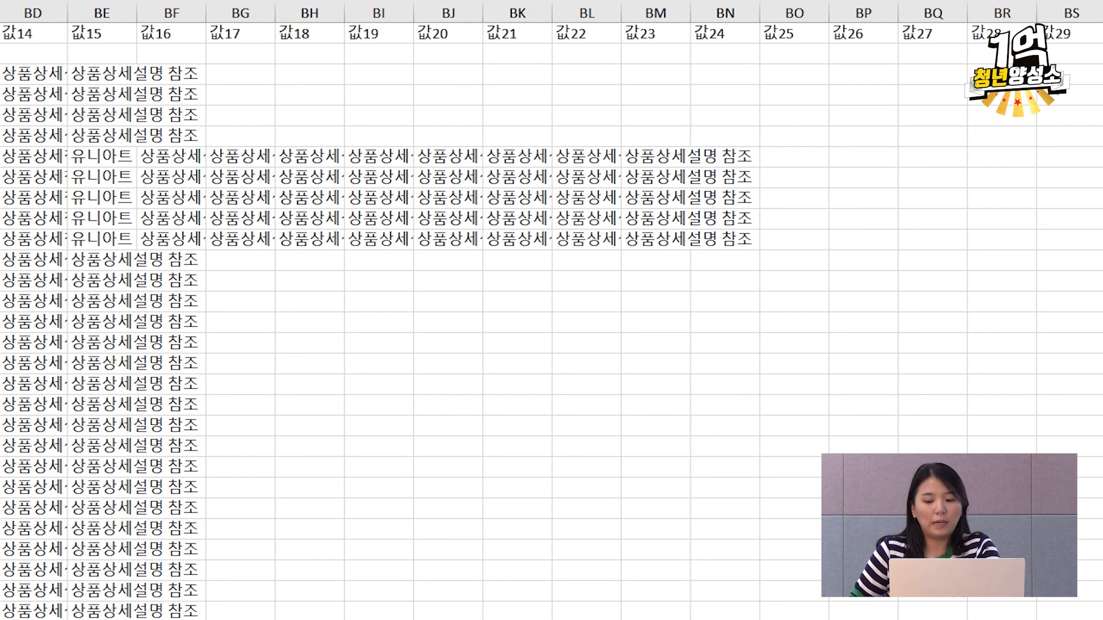
scroll(551, 310, "left", 20)
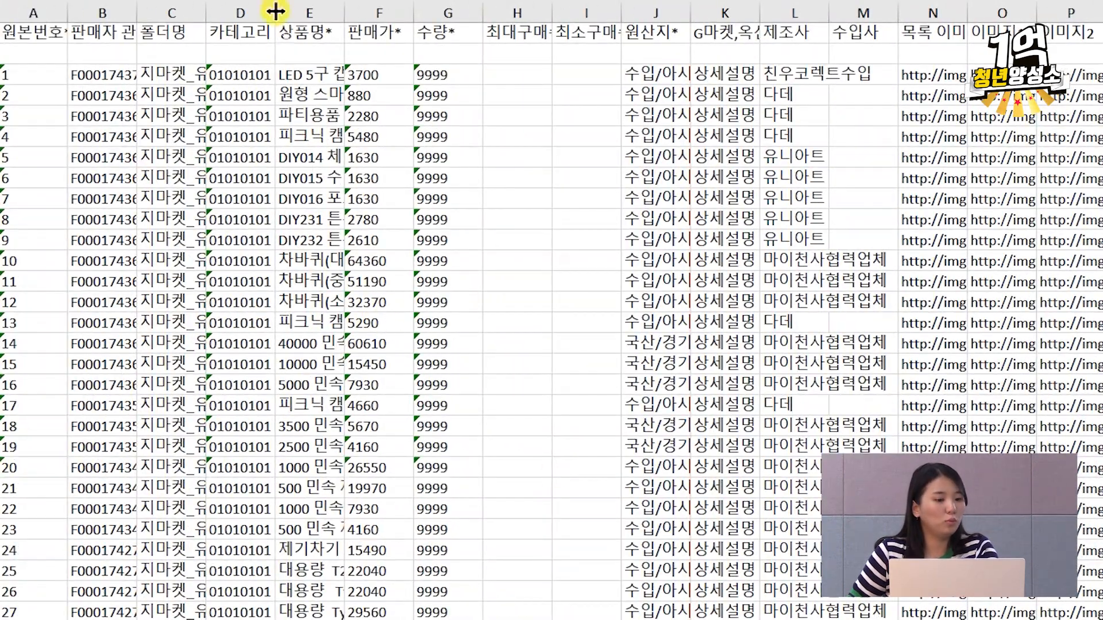
double_click(206, 14)
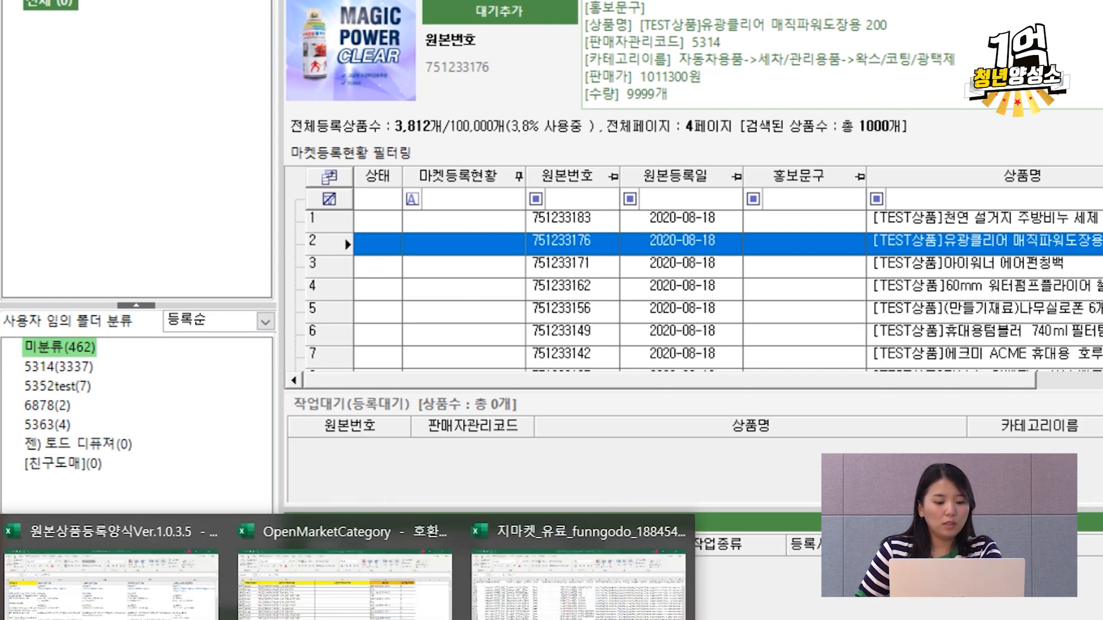
Step: Switch back to the 지마켓_유료_funngodo_188454 workbook in Excel and review the marketplace category columns of its extended information
left_click(500, 615)
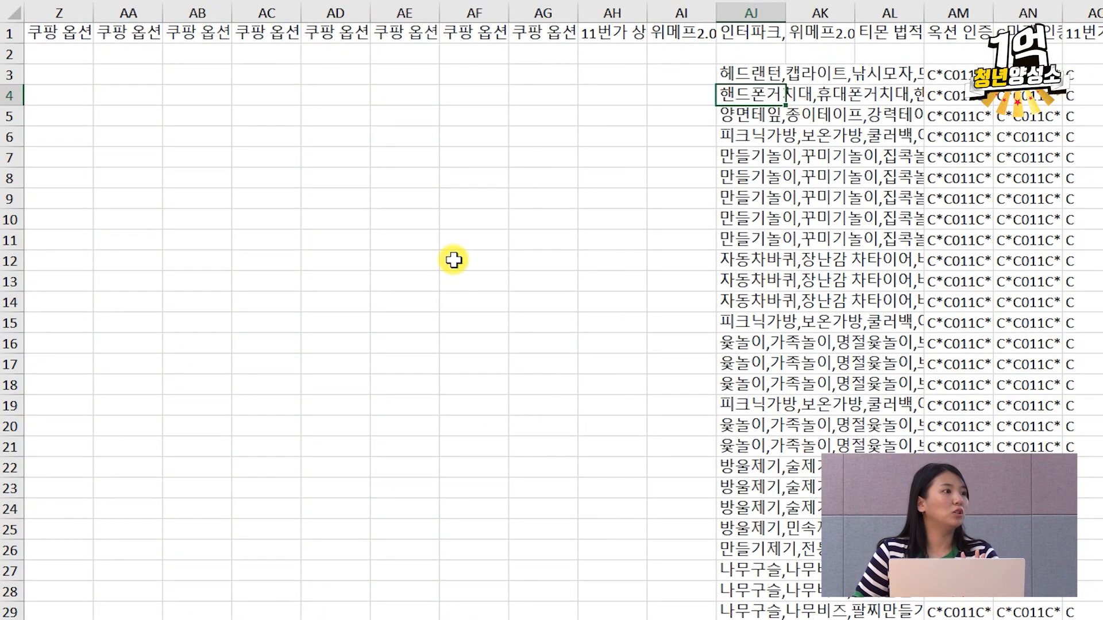
left_click_drag(623, 219, 623, 199)
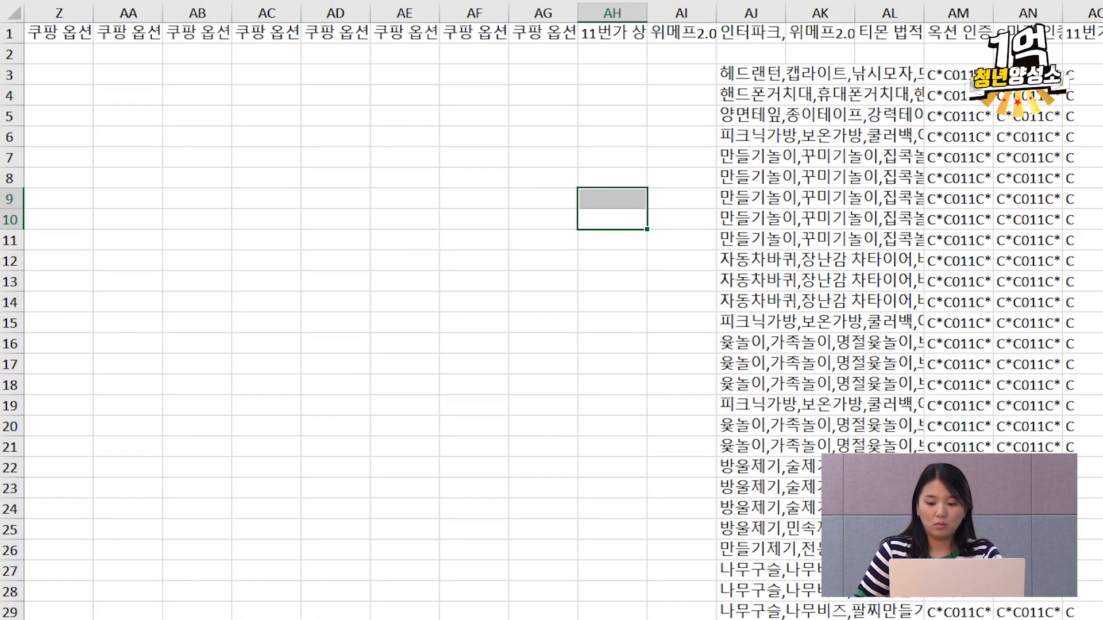
scroll(623, 207, "left", 8)
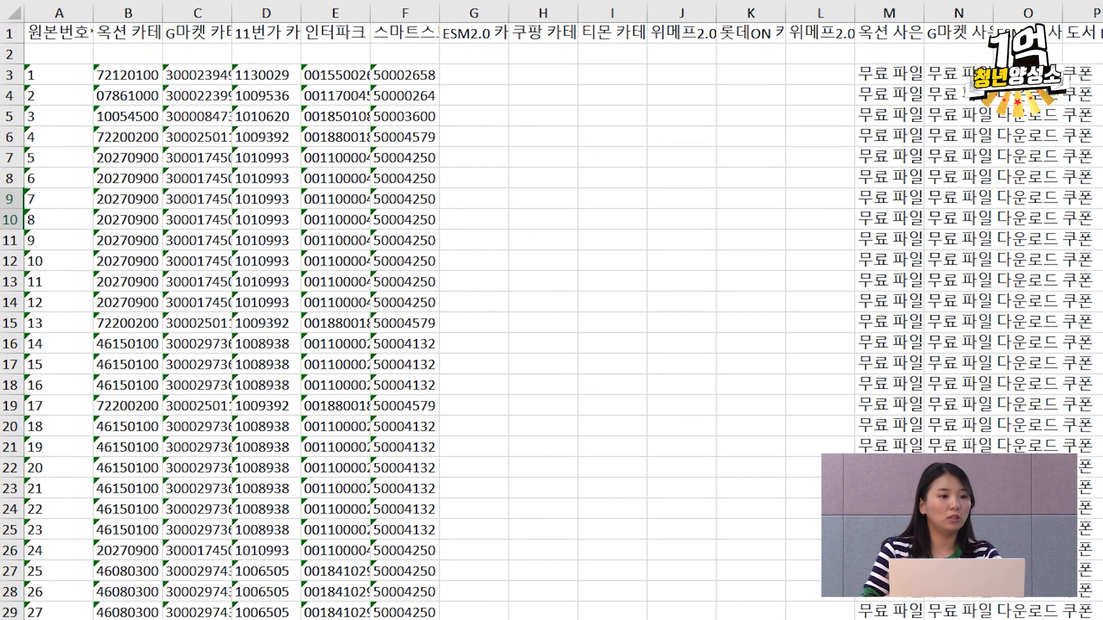
left_click(727, 235)
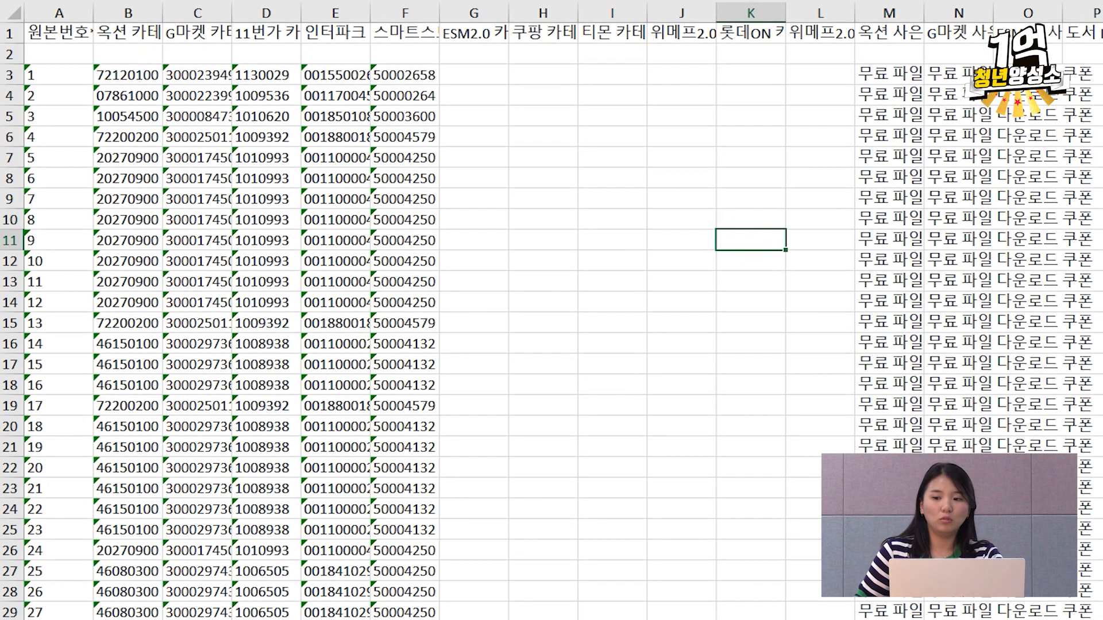
Step: Close the 지마켓_유료_funngodo_188454_001.xls workbook and the registration template without saving changes
key("ctrl+w")
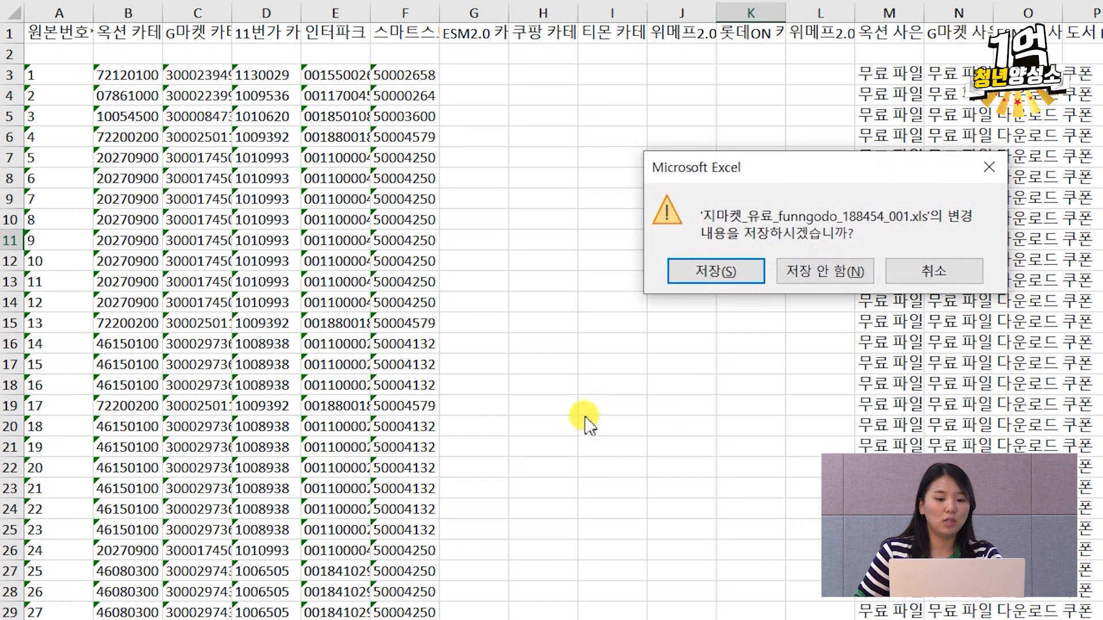
left_click(839, 278)
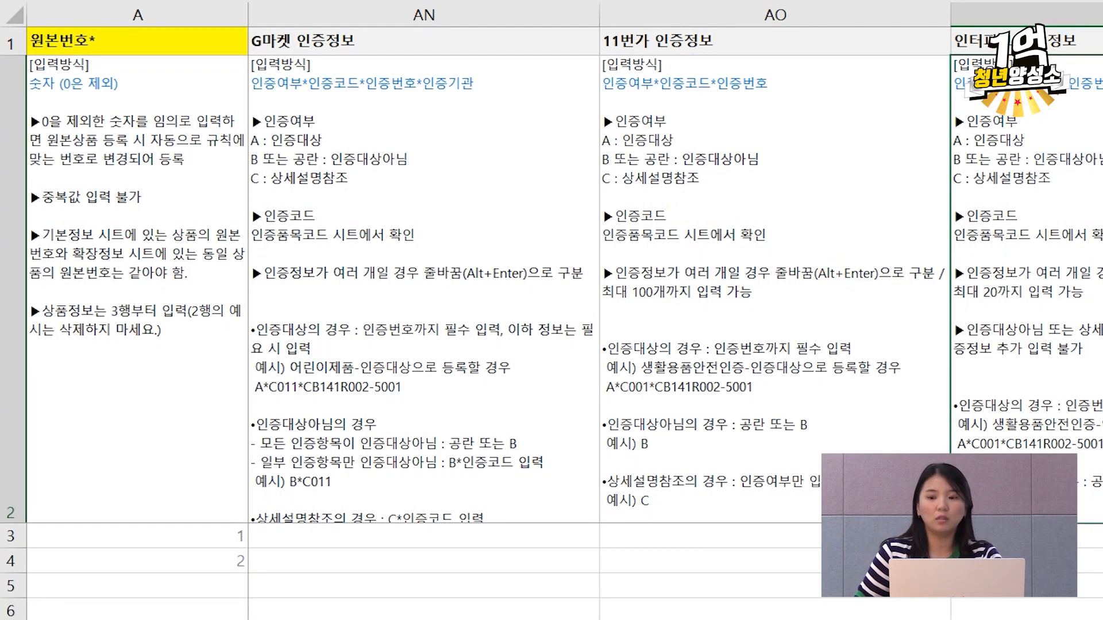
key("ctrl+w")
left_click(805, 287)
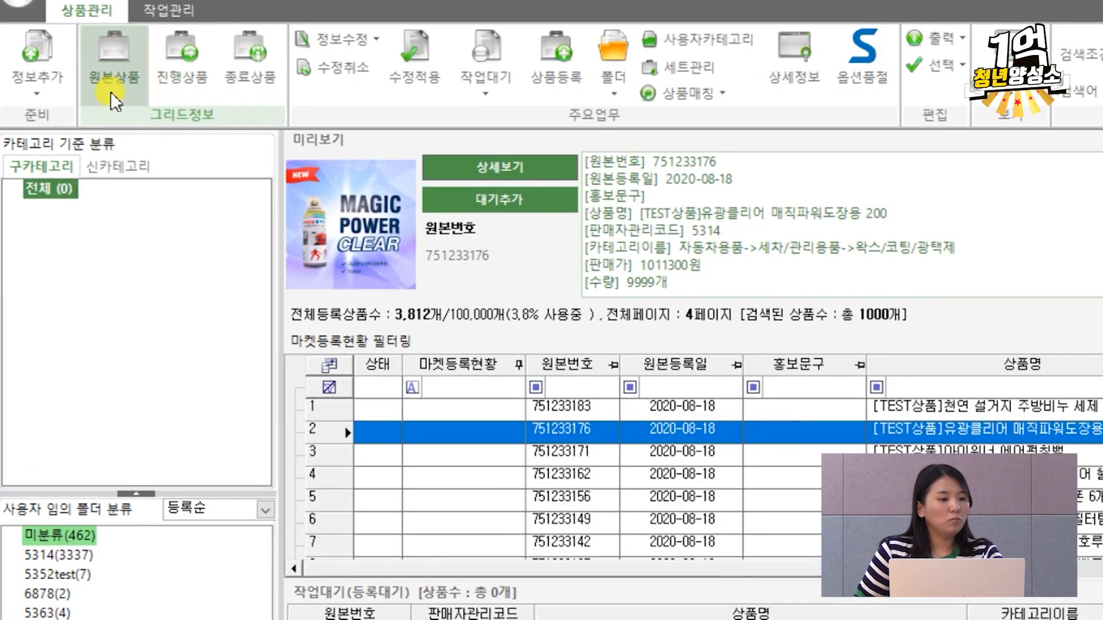
Step: Open the bulk Excel registration for original products, load the 지마켓_유료 file from the 다운로드 folder and accept the notices
left_click(41, 67)
left_click(83, 151)
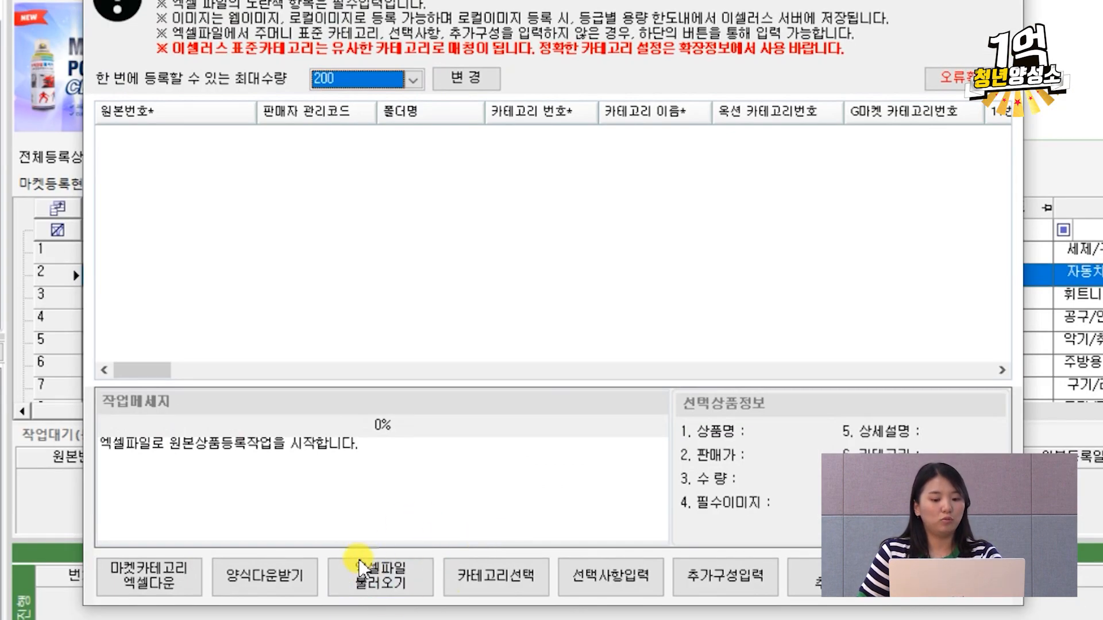
left_click(368, 574)
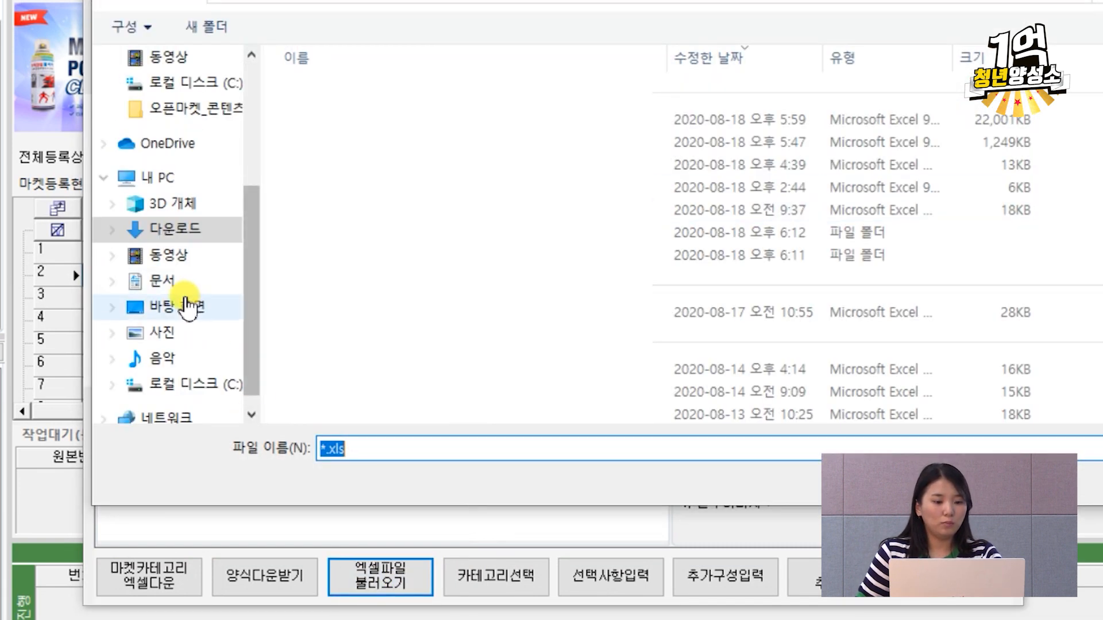
left_click(208, 236)
scroll(747, 258, "down", 10)
scroll(661, 270, "down", 3)
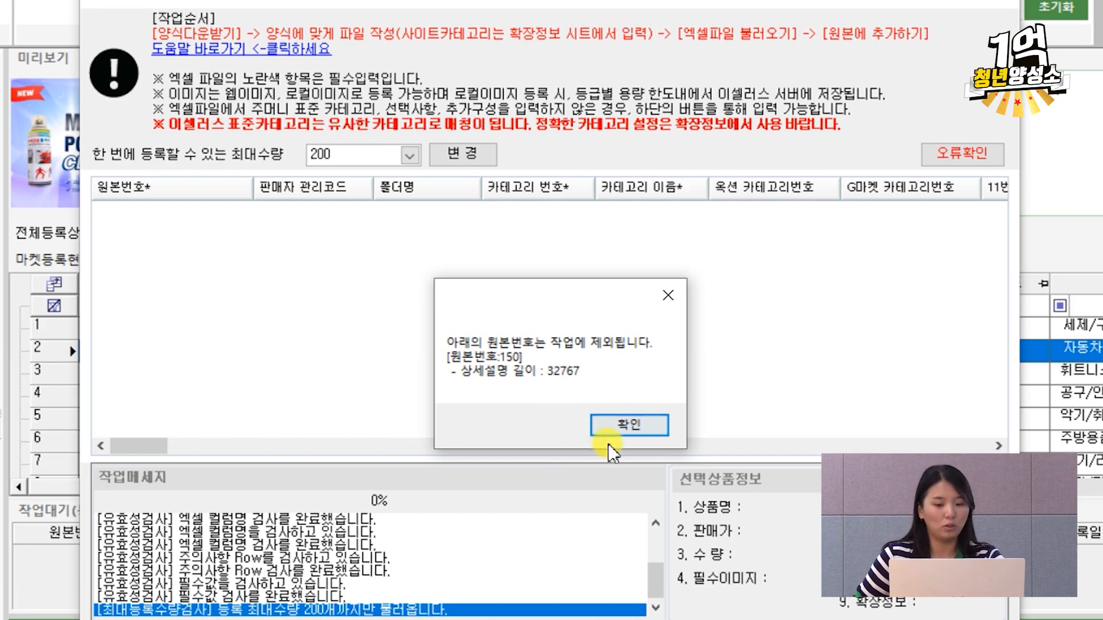
left_click(624, 430)
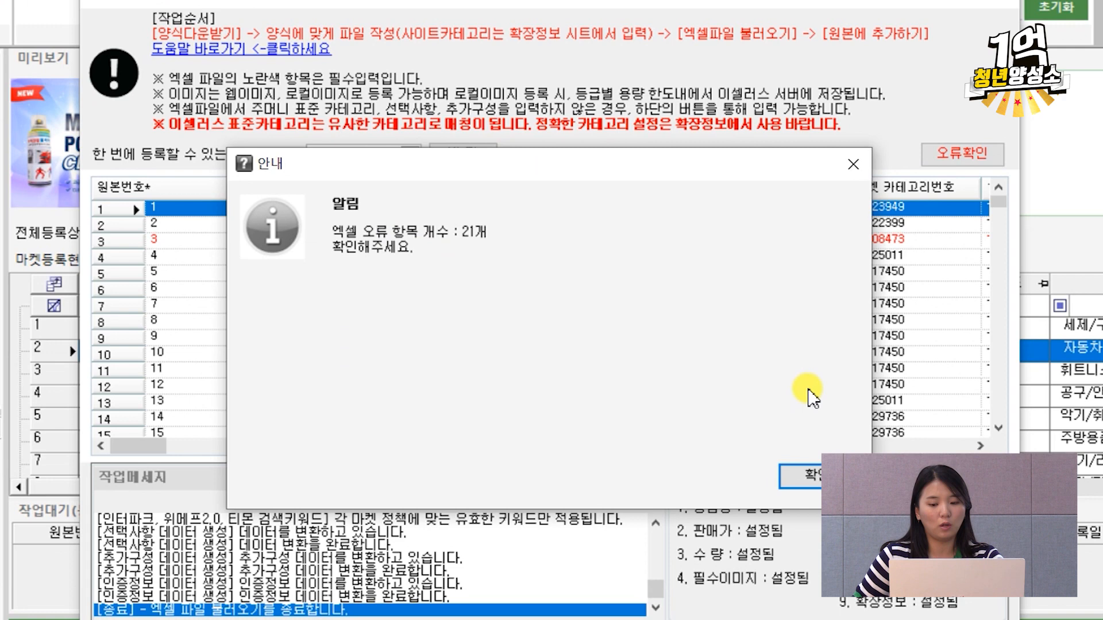
left_click(803, 480)
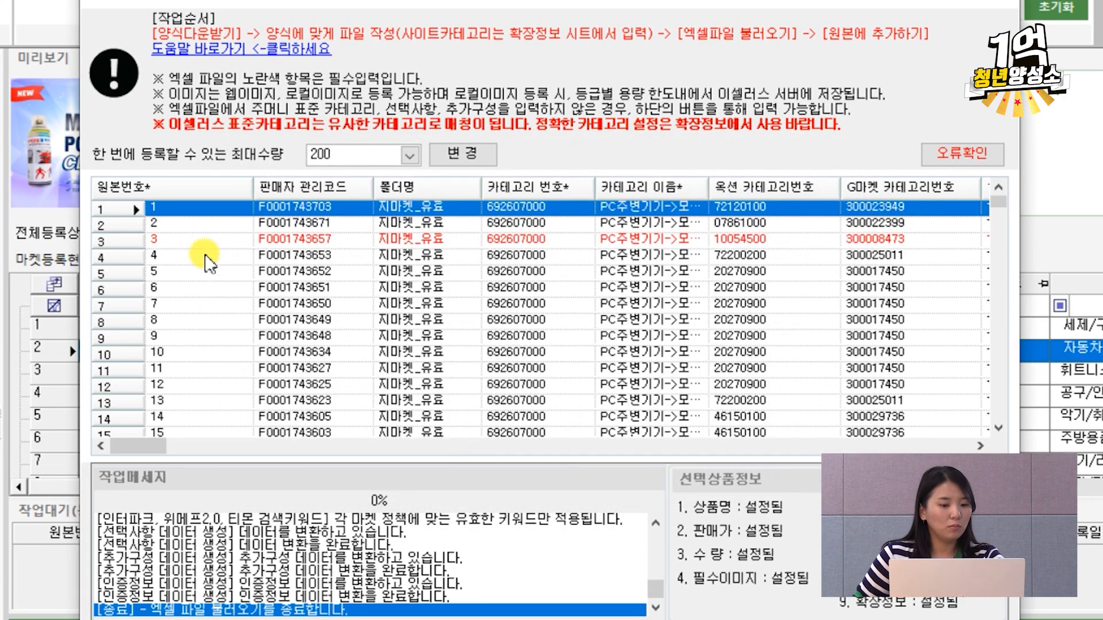
Step: Inspect the loaded products including red-flagged item 3, and open the newest 원본엑셀등록_불러오기 workbook from the error folder
left_click_drag(999, 207, 978, 421)
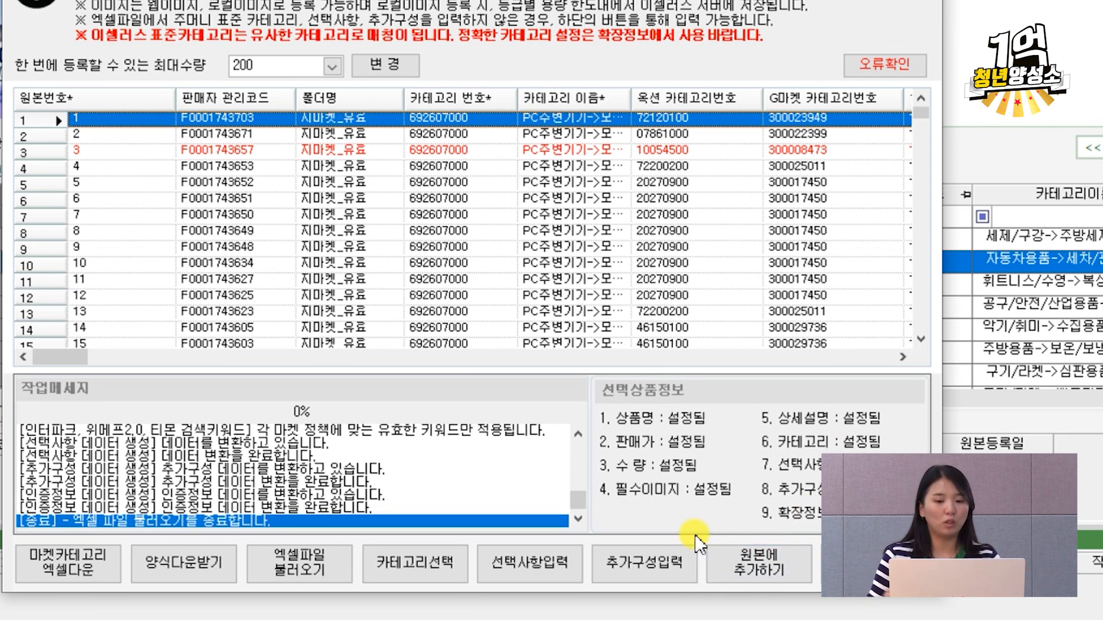
left_click(331, 149)
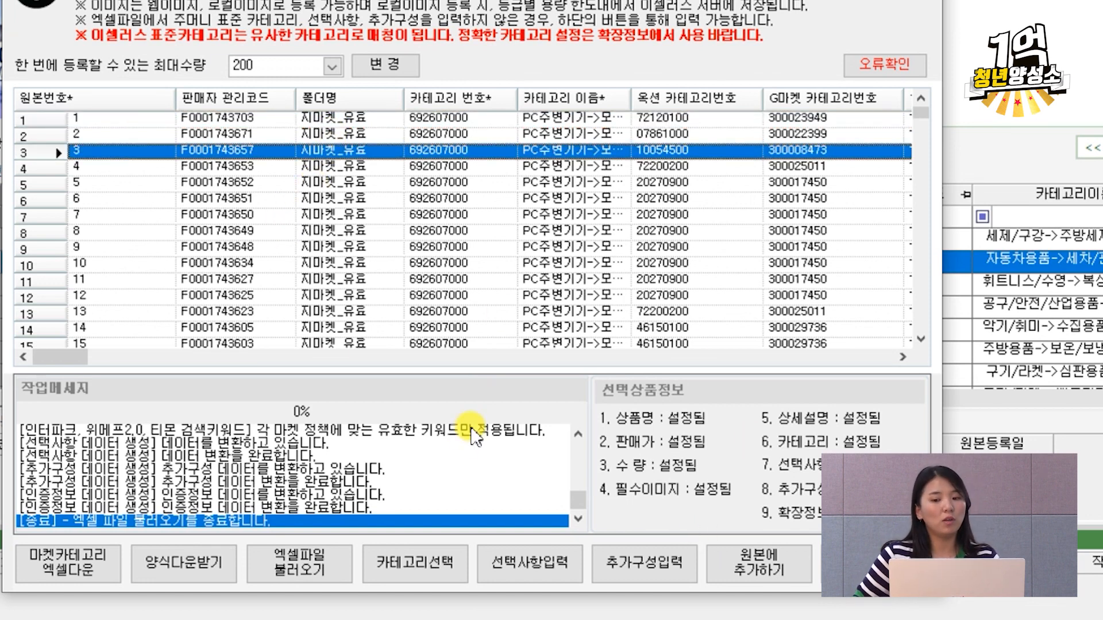
left_click(916, 69)
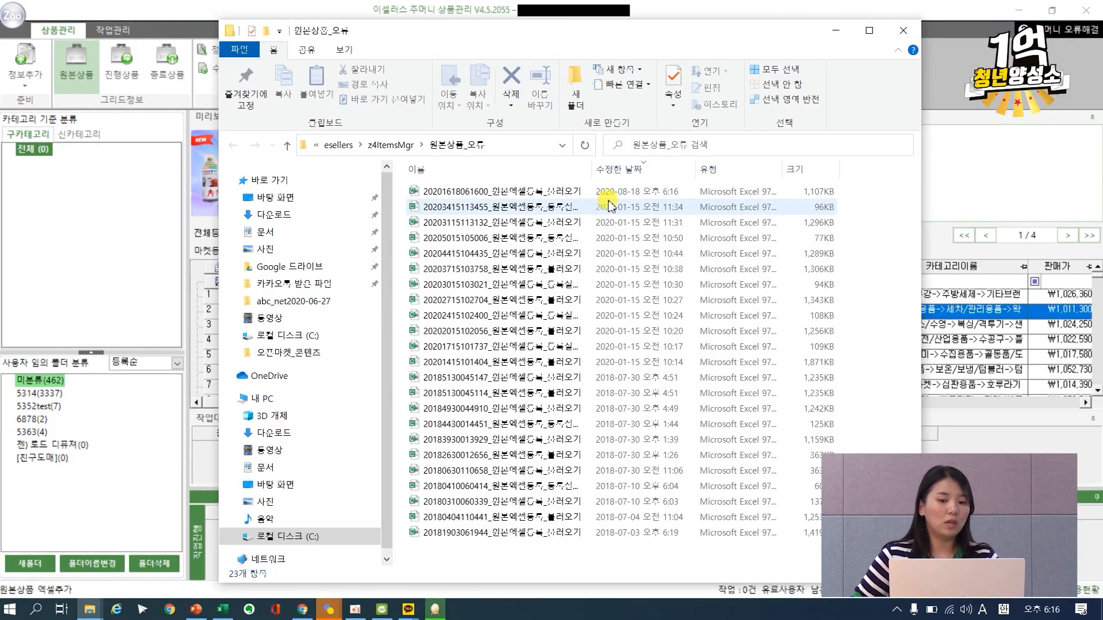
left_click(549, 194)
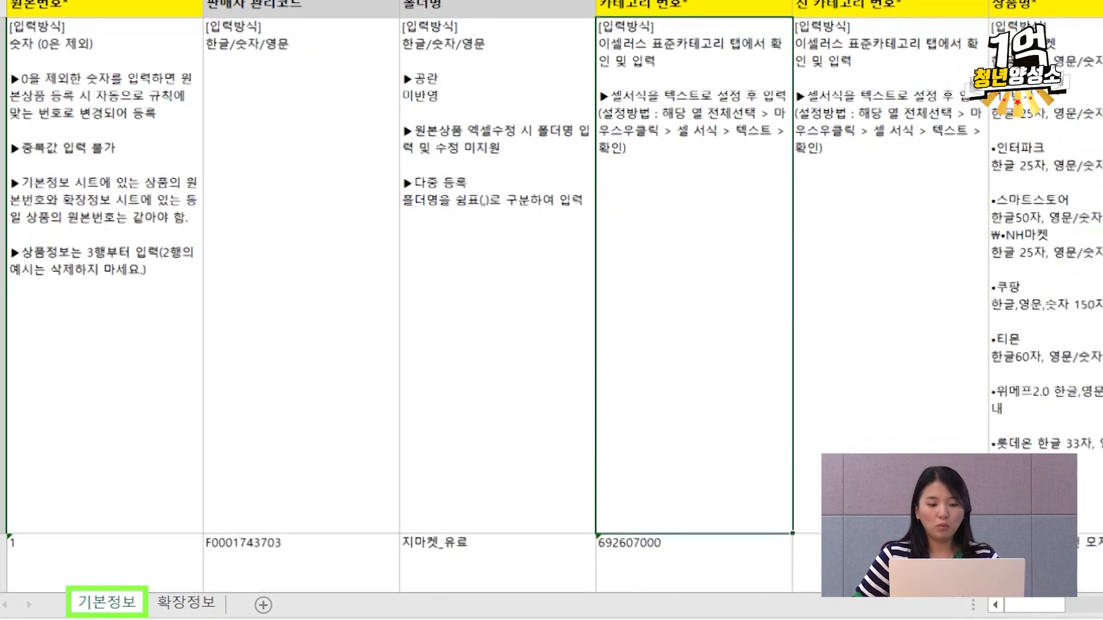
Step: Add filters to the header row of the 기본정보 sheet and check the filter values of the 기본정보 오류메시지 column
left_click_drag(1071, 609, 1102, 609)
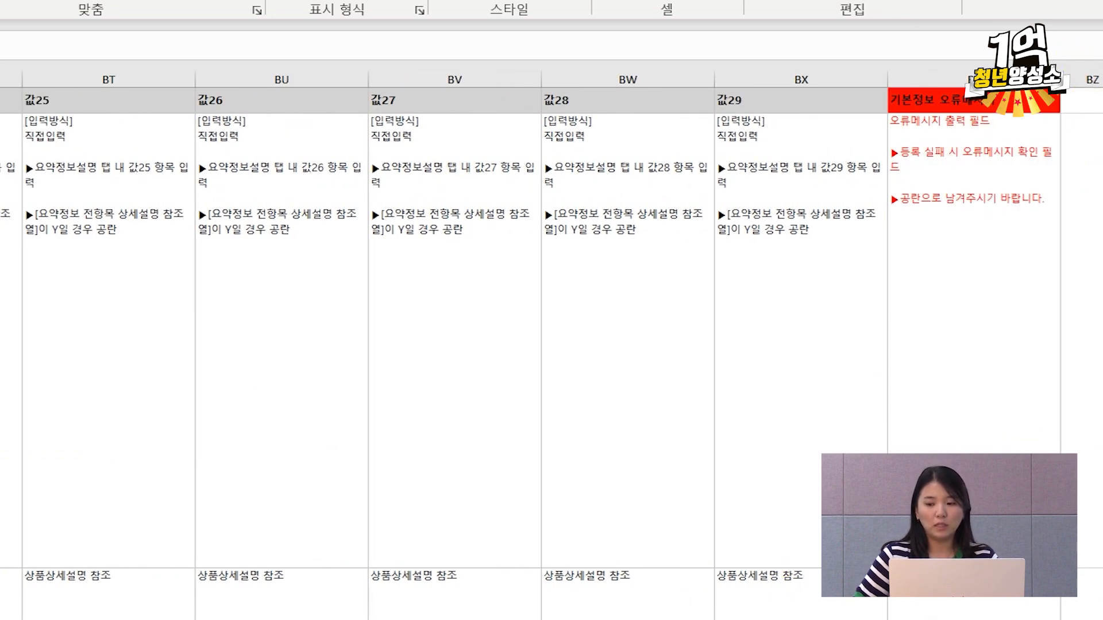
scroll(1091, 222, "down", 10)
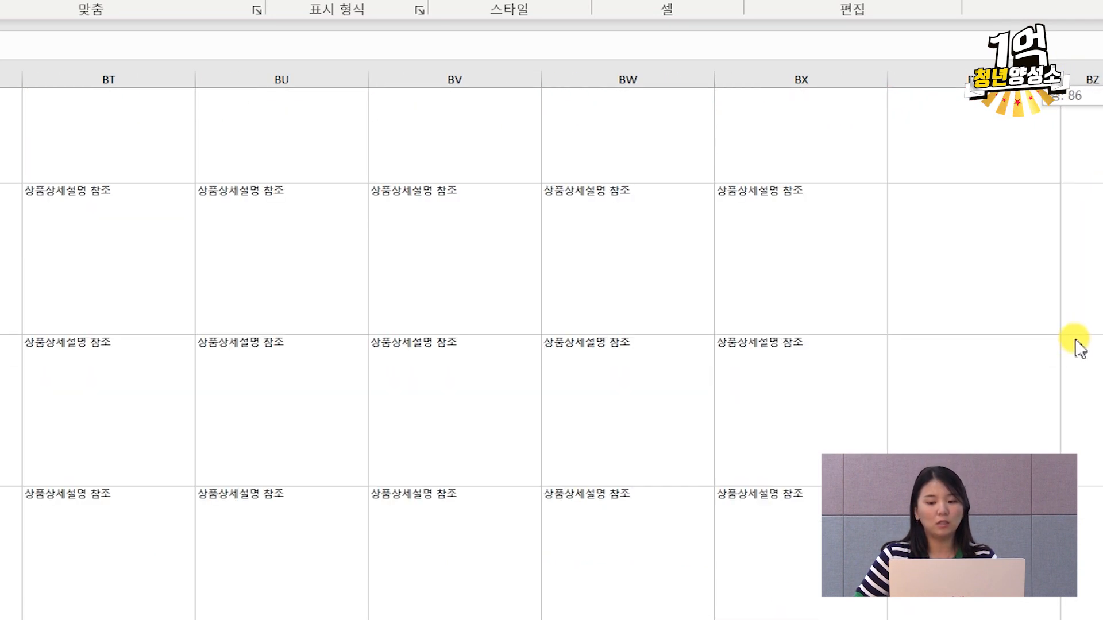
scroll(1080, 348, "up", 3)
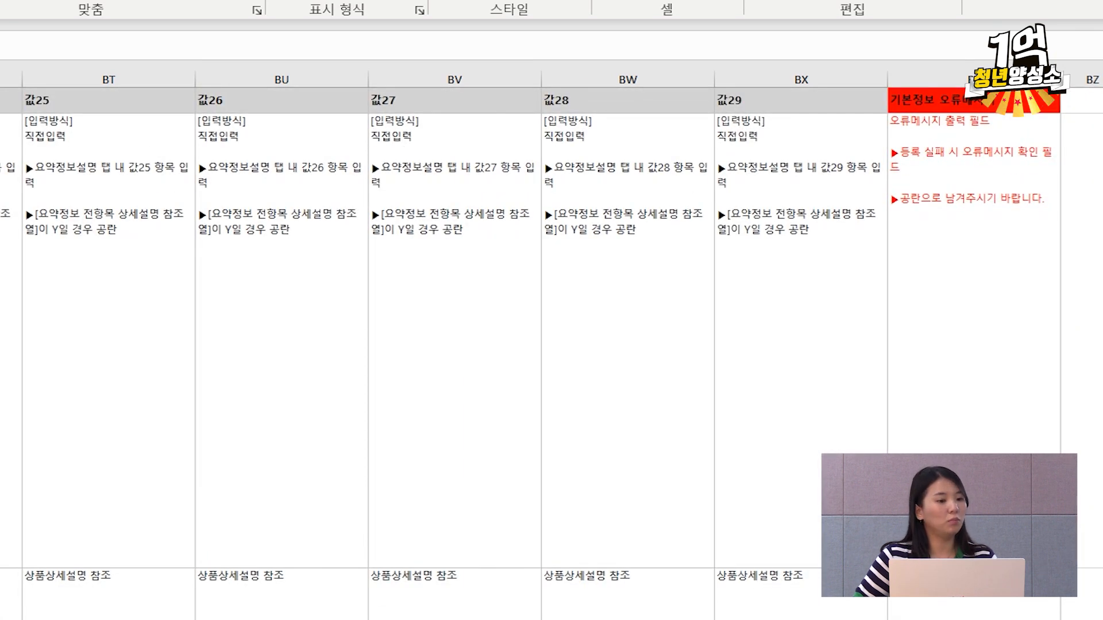
left_click(1, 100)
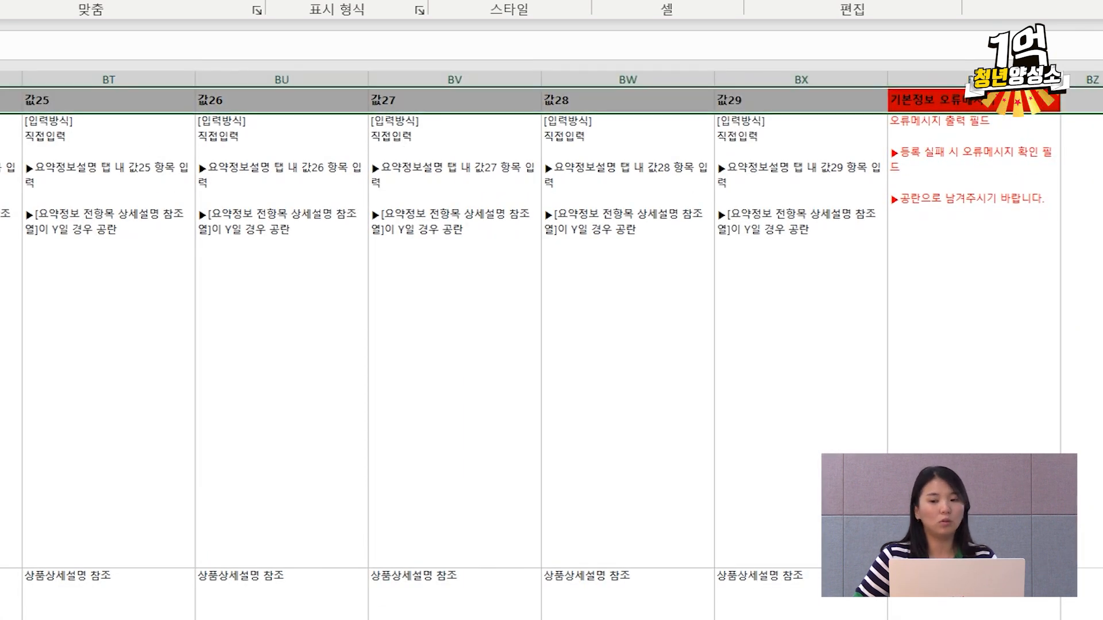
left_click(877, 6)
left_click(911, 109)
left_click(1052, 103)
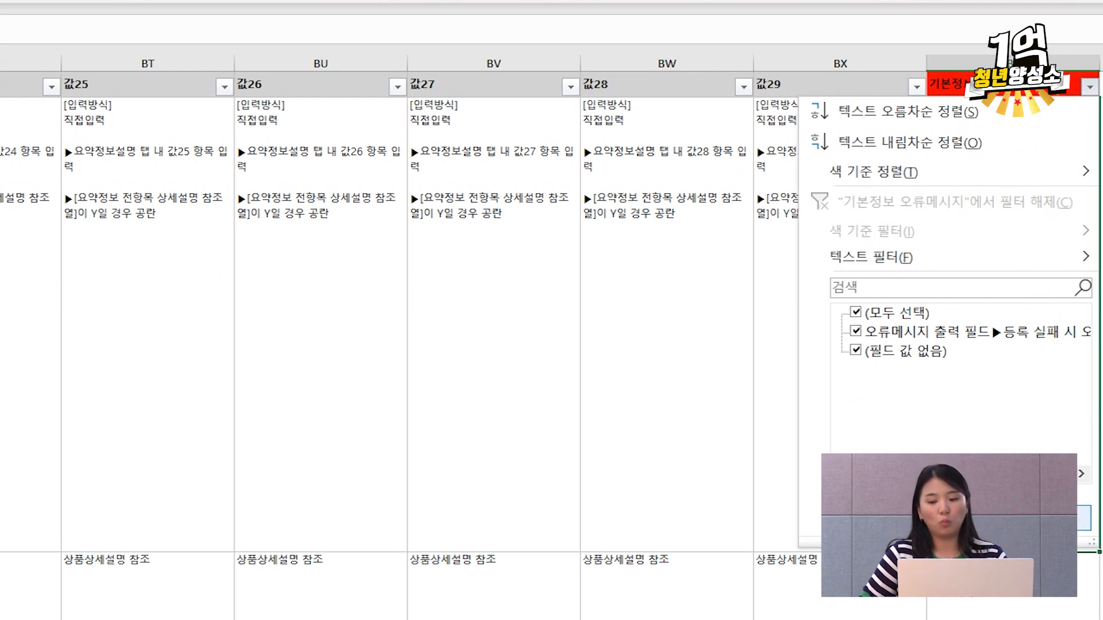
left_click(1047, 518)
Step: Switch to the 확장정보 sheet and add filters to its header row
left_click(143, 599)
left_click(352, 308)
left_click(6, 102)
left_click(1, 100)
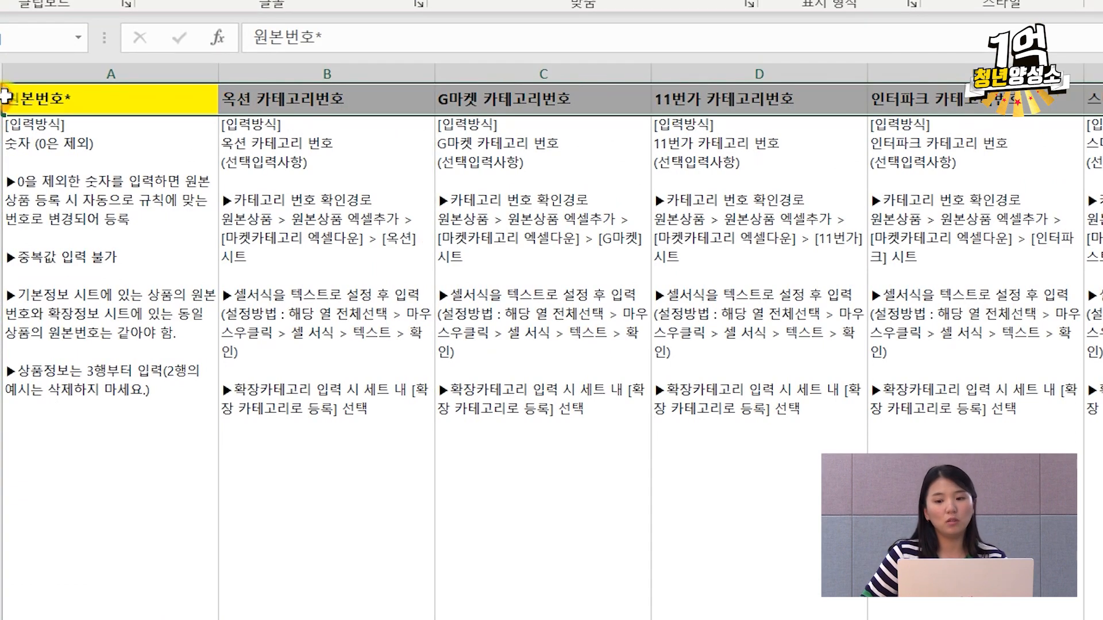
key("ctrl+shift+l")
Step: Filter the 확장정보 오류메시지 column to exclude the input-guide text and blank values, keeping only the 스마트스토어 and 인터파크 validation errors
scroll(883, 619, "right", 1)
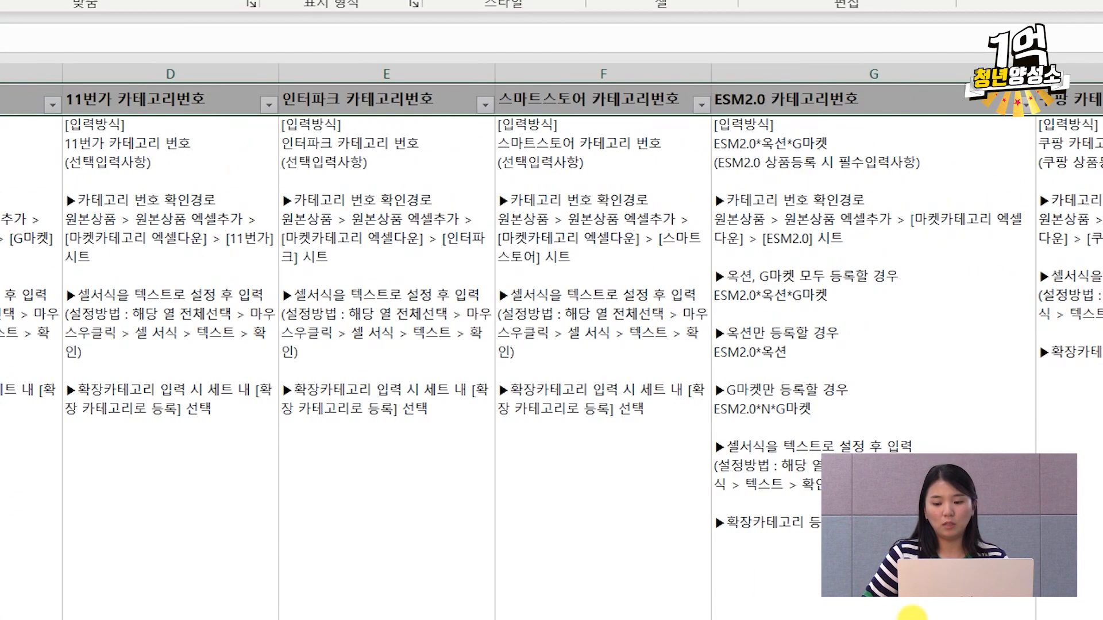
scroll(996, 236, "right", 15)
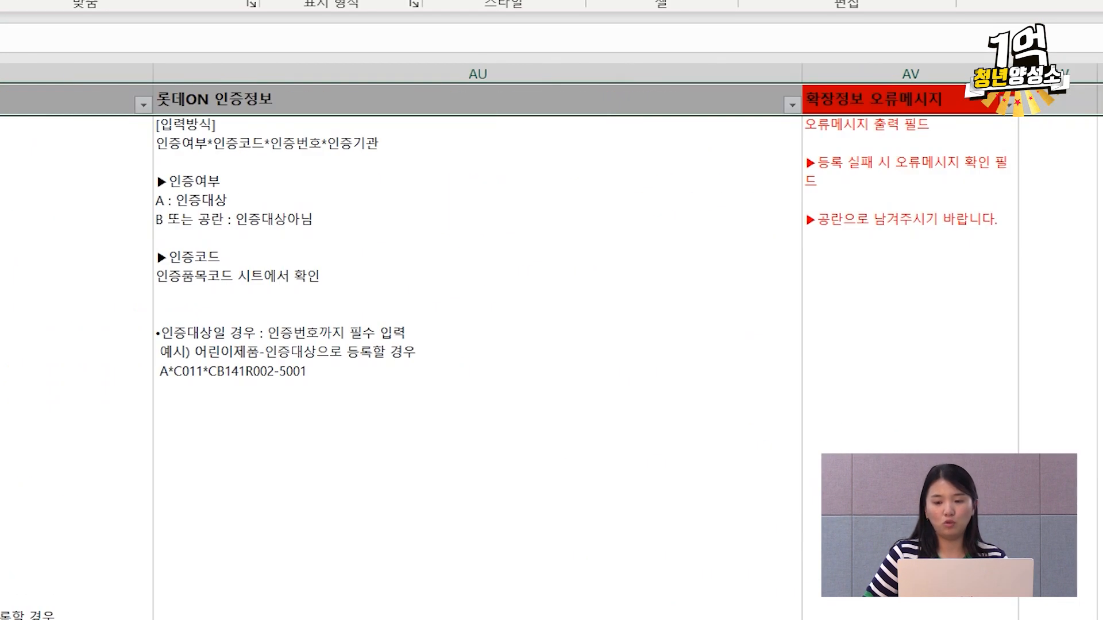
left_click(997, 236)
left_click(1010, 105)
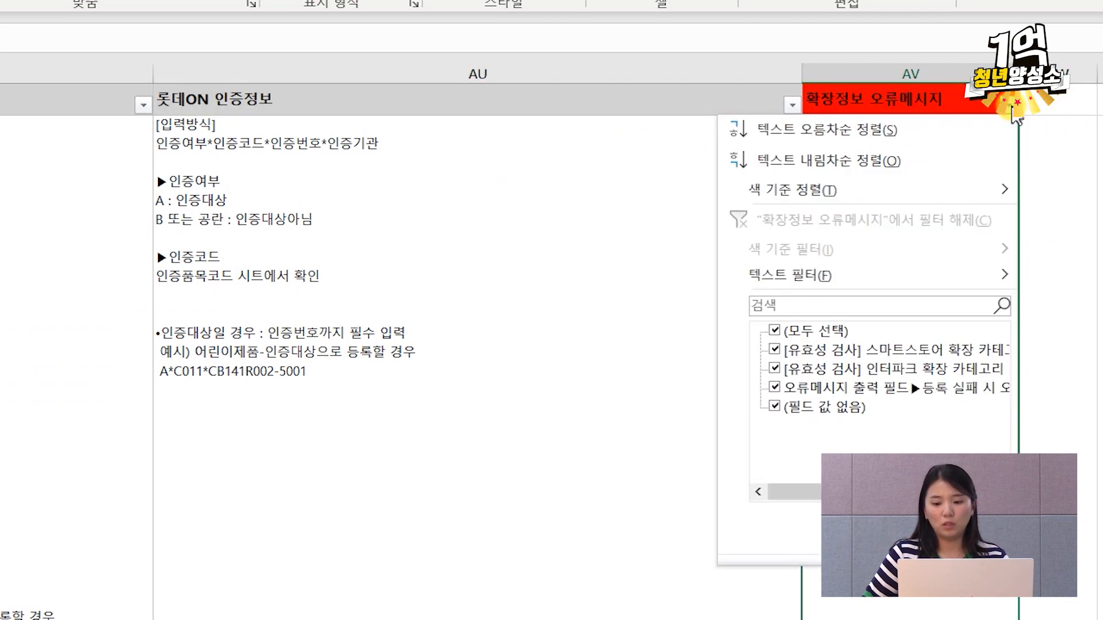
left_click(774, 387)
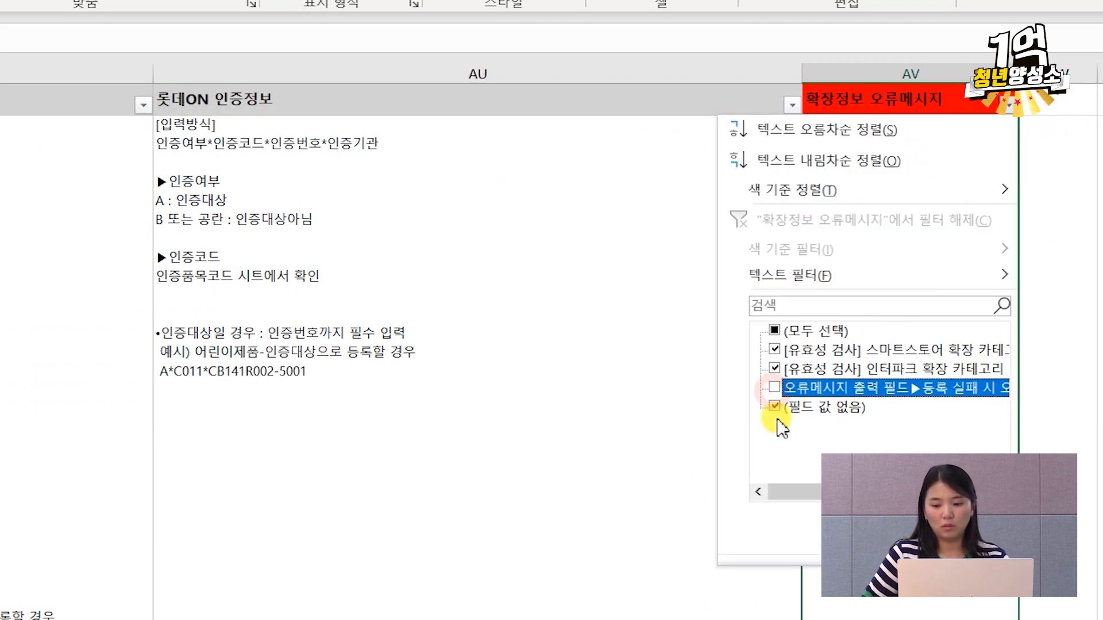
left_click(775, 406)
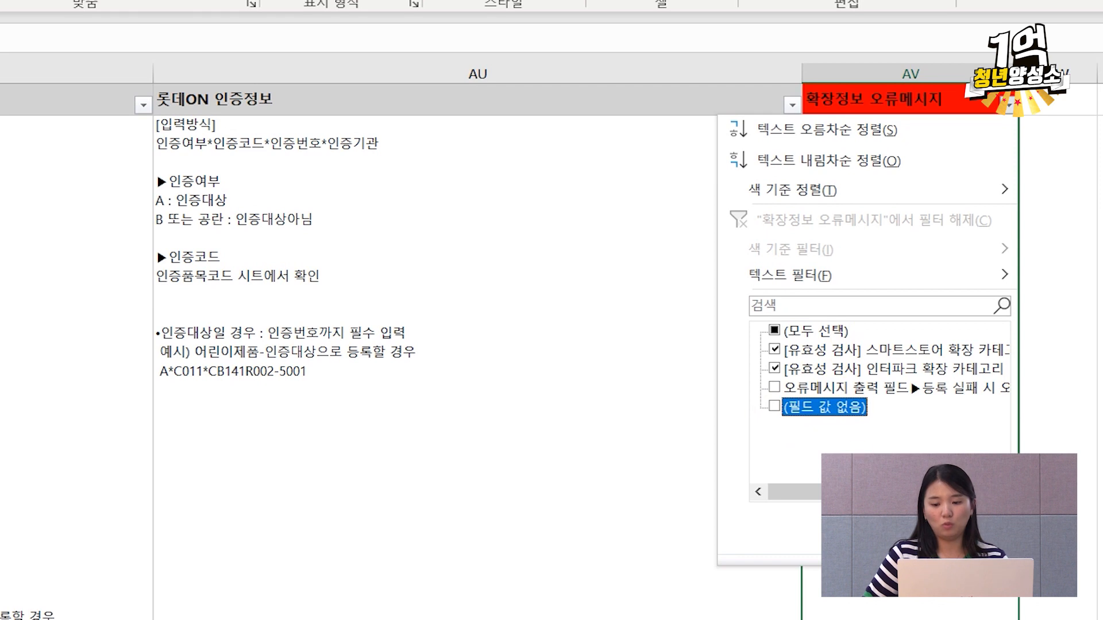
left_click(887, 530)
Step: Read through the filtered validation error messages in the 확장정보 오류메시지 column
left_click(953, 157)
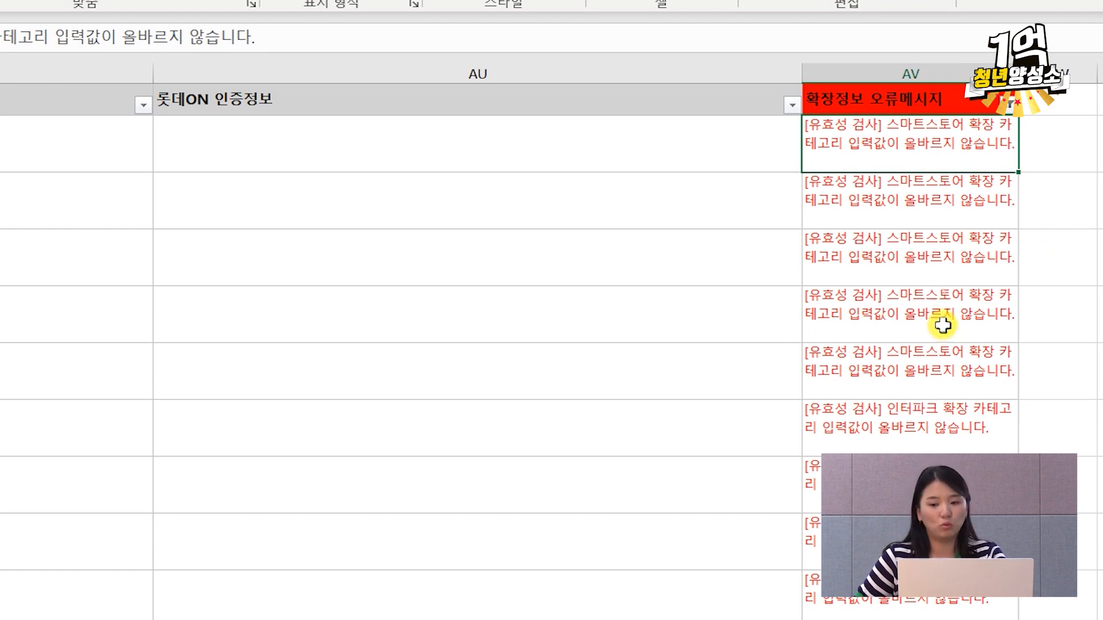
left_click(973, 438)
left_click(965, 540)
key("Down")
key("Down")
key("Down")
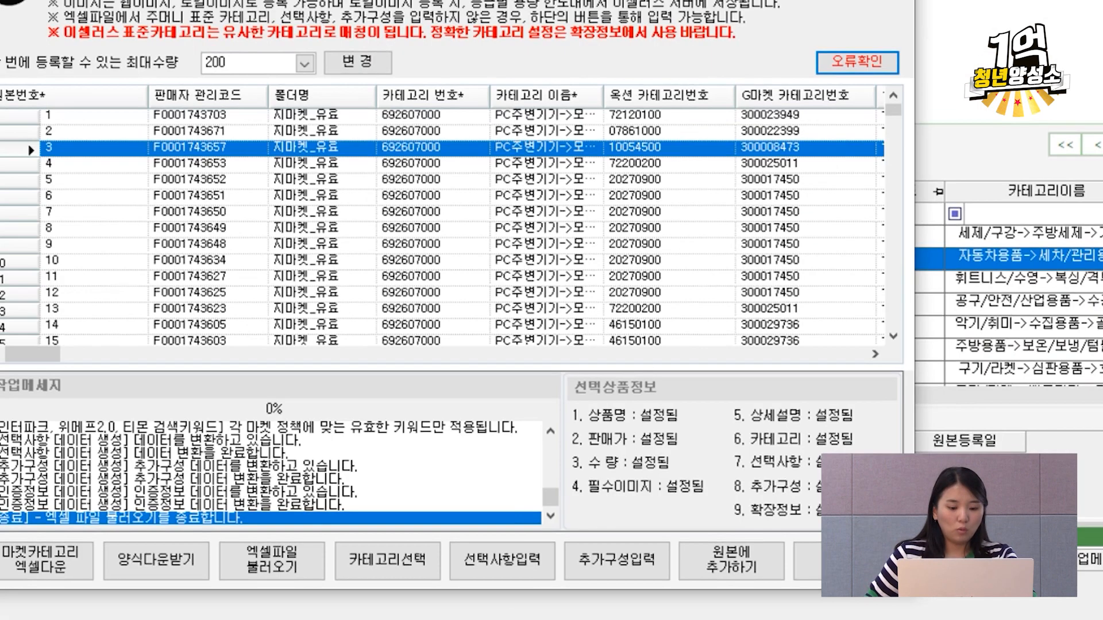
Step: Switch back to 이셀러스 and start adding the loaded products to the original products
mouse_move(63, 619)
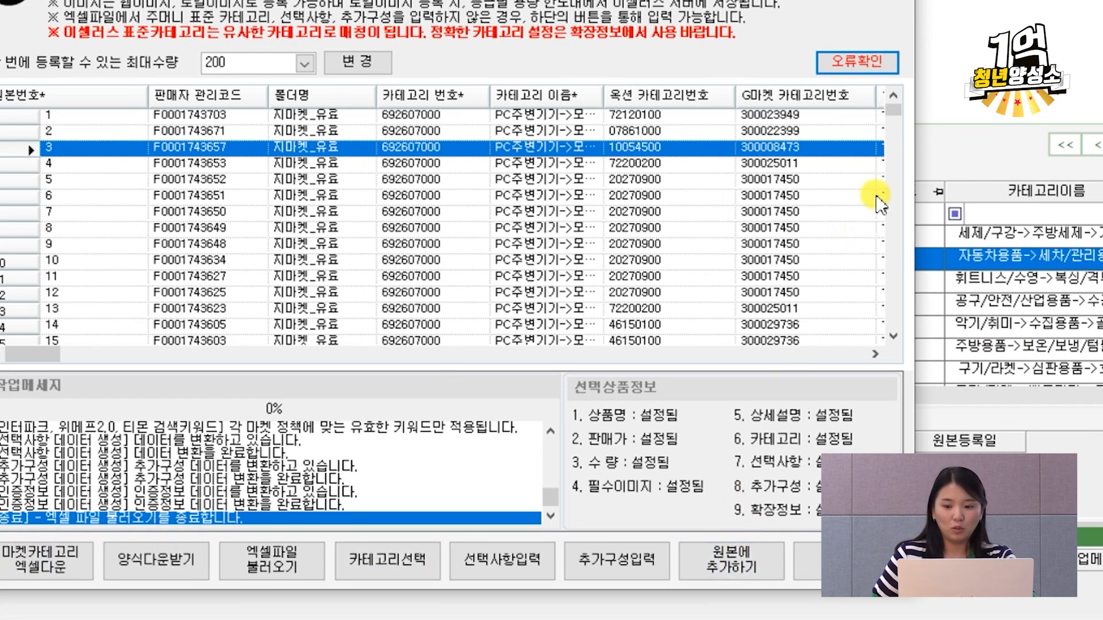
mouse_move(892, 106)
left_mouse_down()
mouse_move(845, 356)
mouse_move(908, 67)
mouse_move(905, 119)
left_mouse_up()
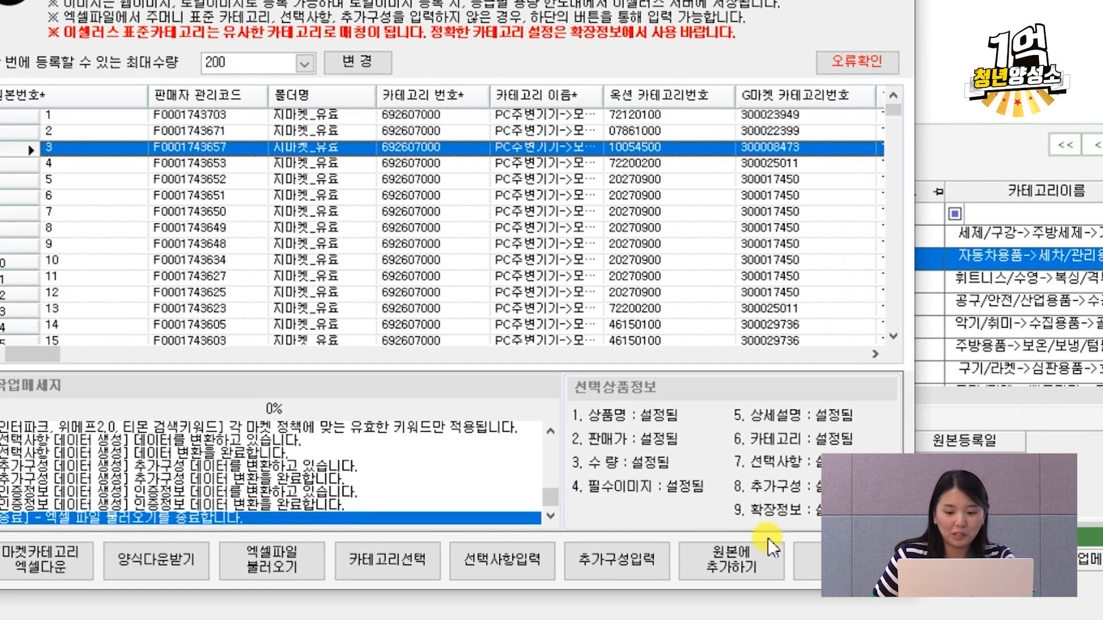
left_click(733, 564)
left_click(702, 517)
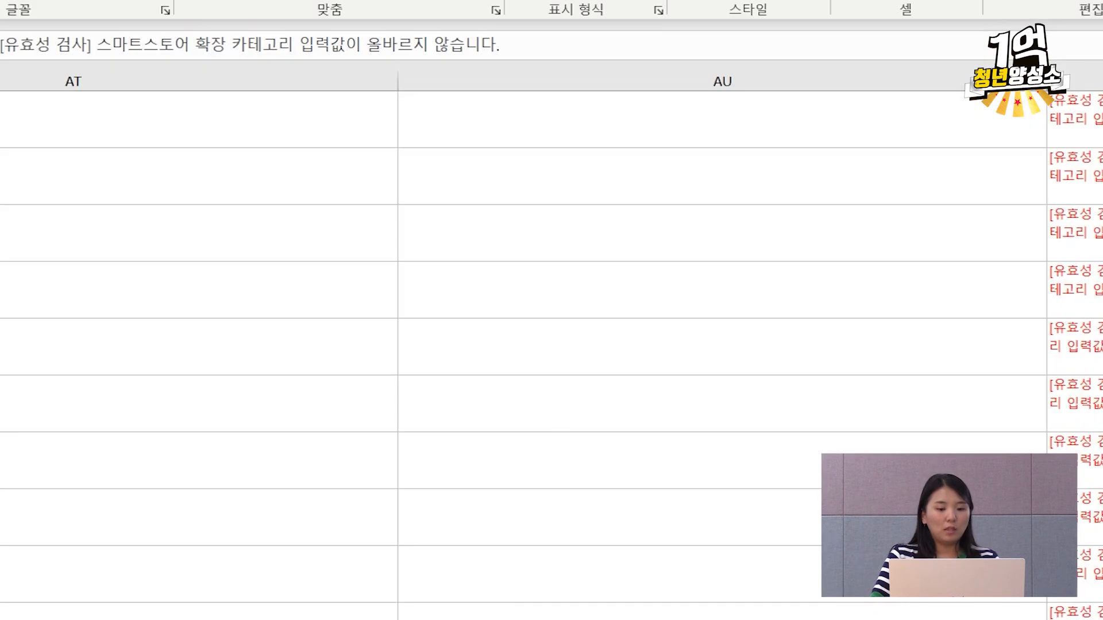
Step: Switch to the error workbook in Excel and review the 기본정보 sheet's columns back to its yellow required fields
left_click(1080, 613)
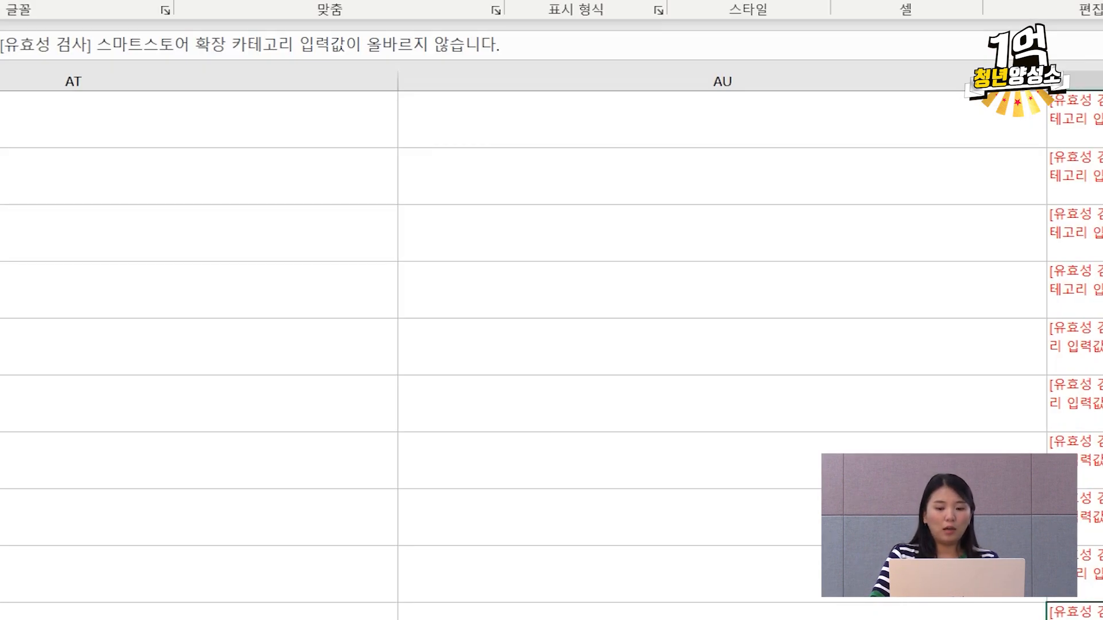
scroll(552, 345, "left", 15)
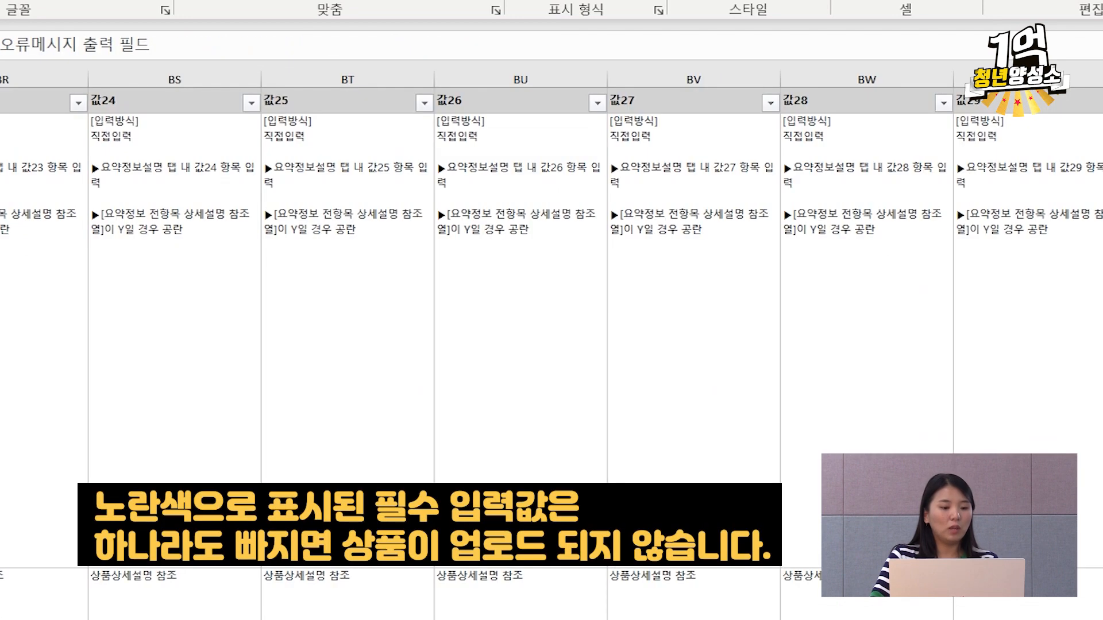
left_click(217, 224)
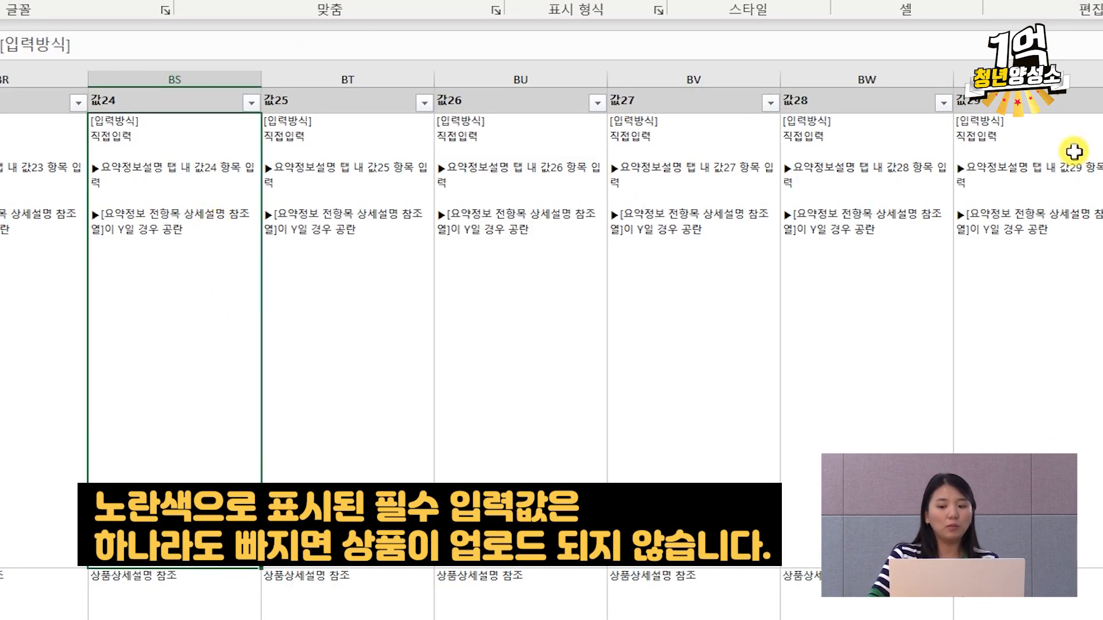
scroll(552, 345, "left", 20)
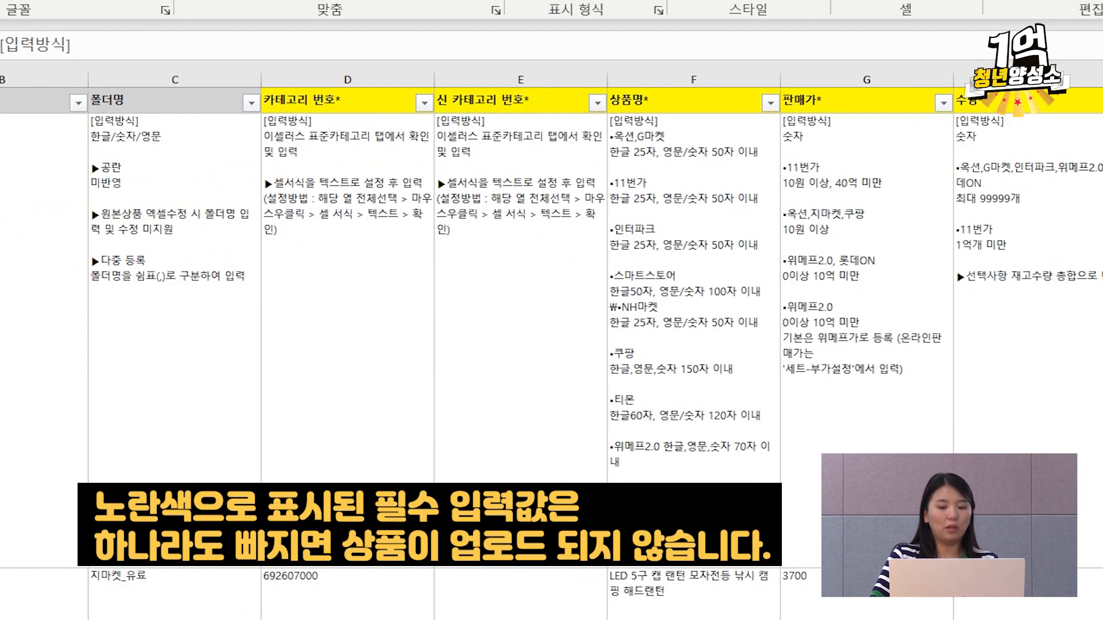
left_click(1, 595)
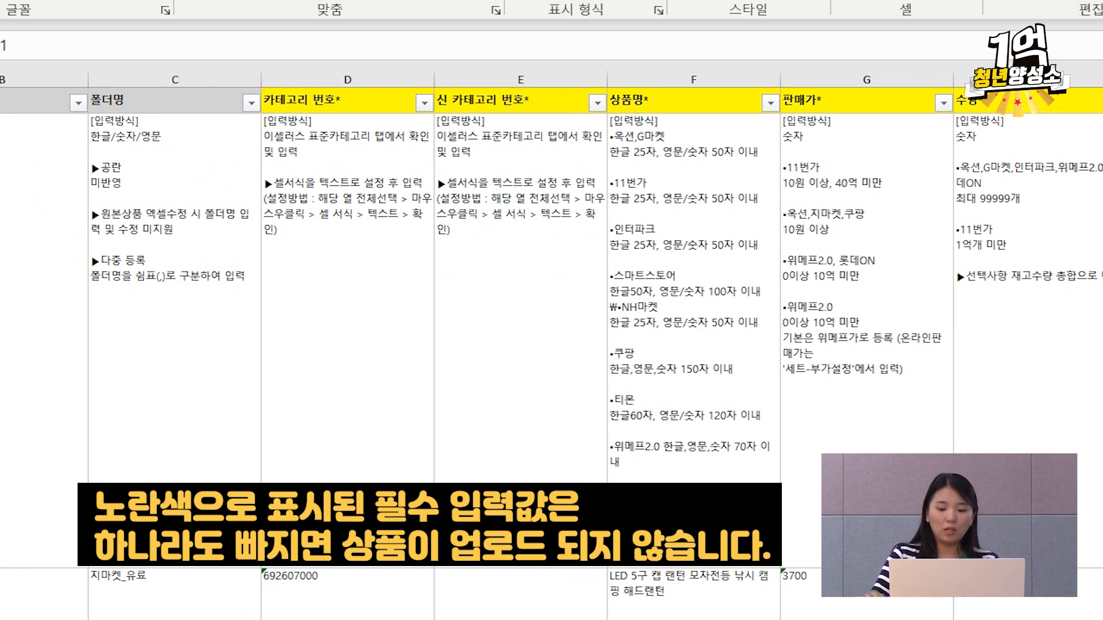
key("Down")
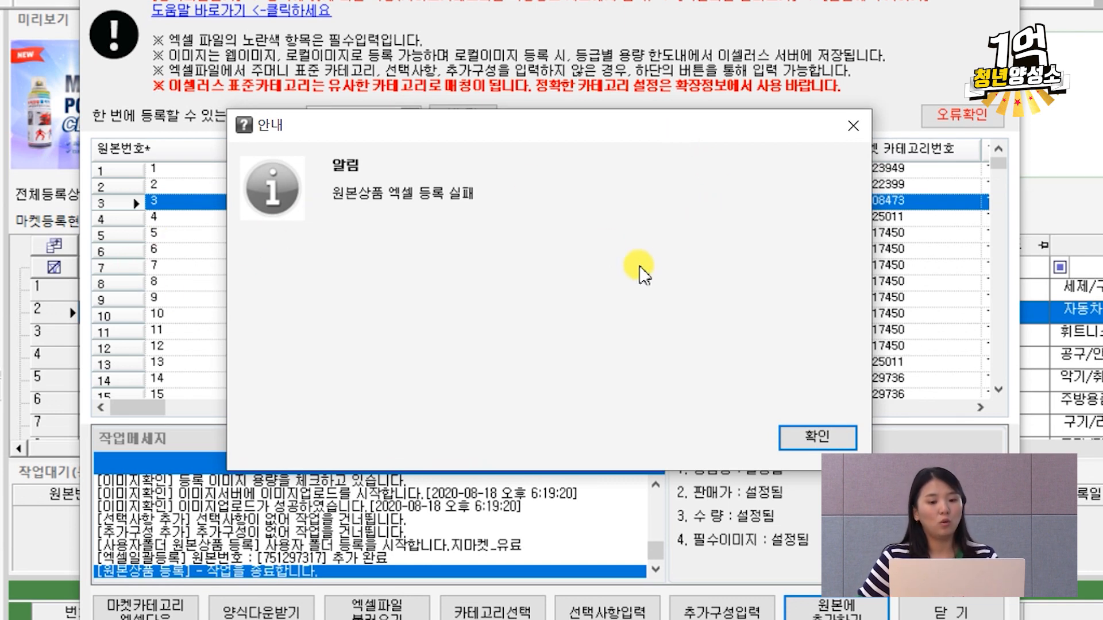
Step: Accept the registration notices in 이셀러스, review the remaining red-flagged products and close the Excel registration window
left_click(833, 443)
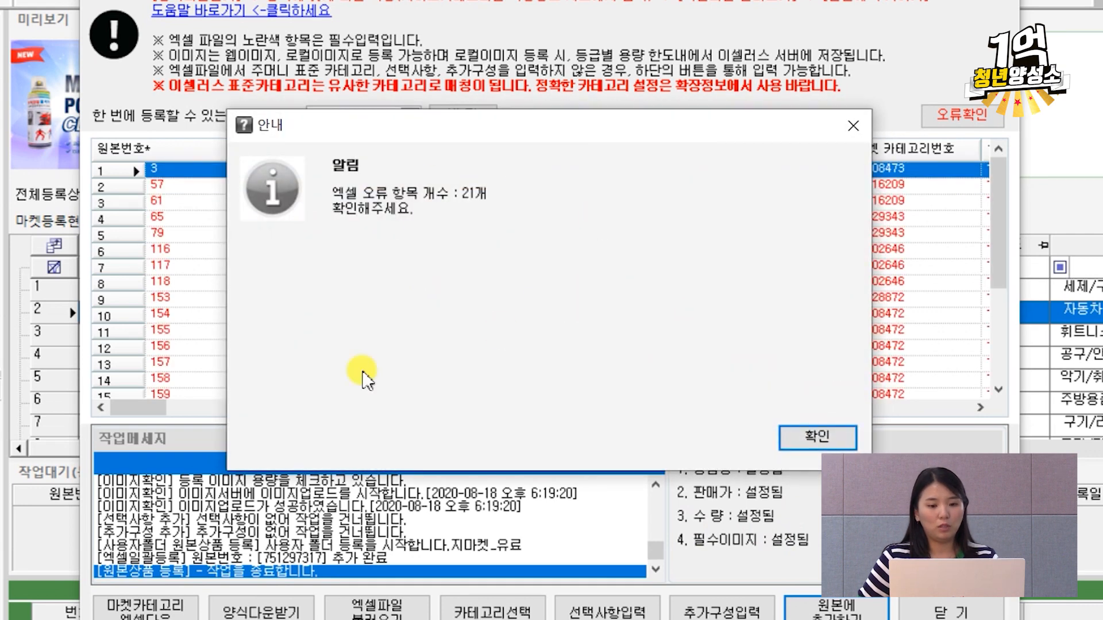
left_click(815, 435)
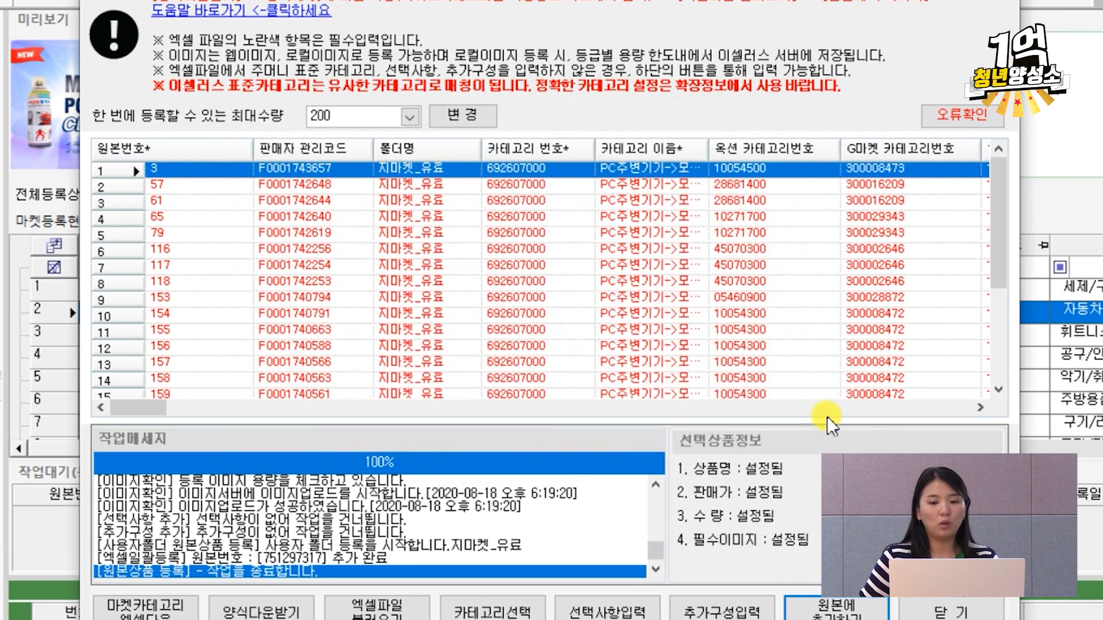
left_click_drag(997, 224, 995, 321)
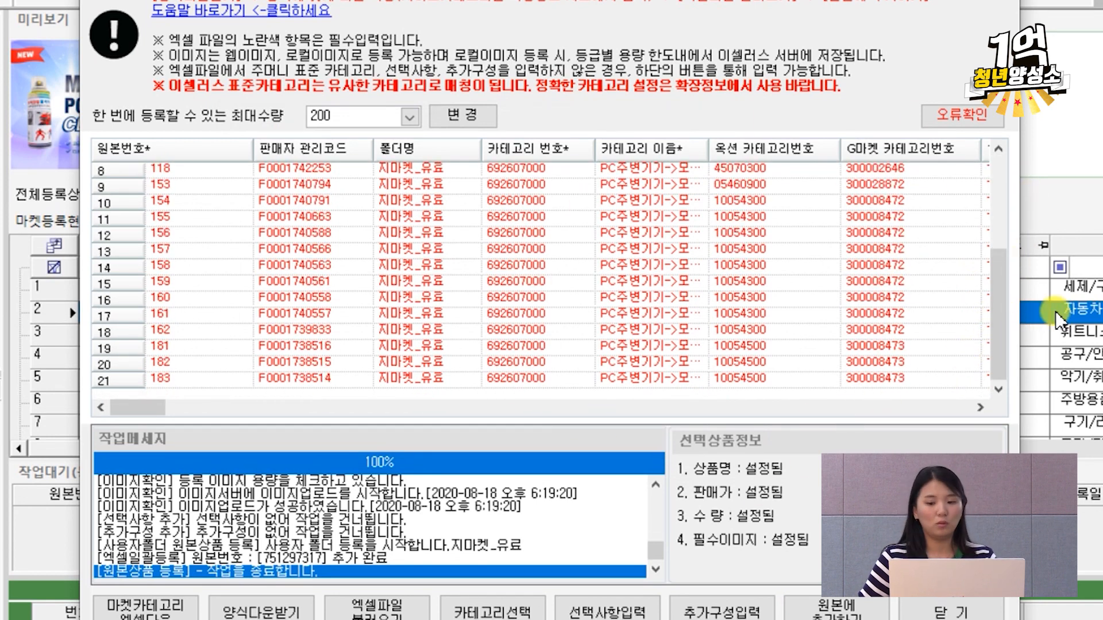
left_click(930, 611)
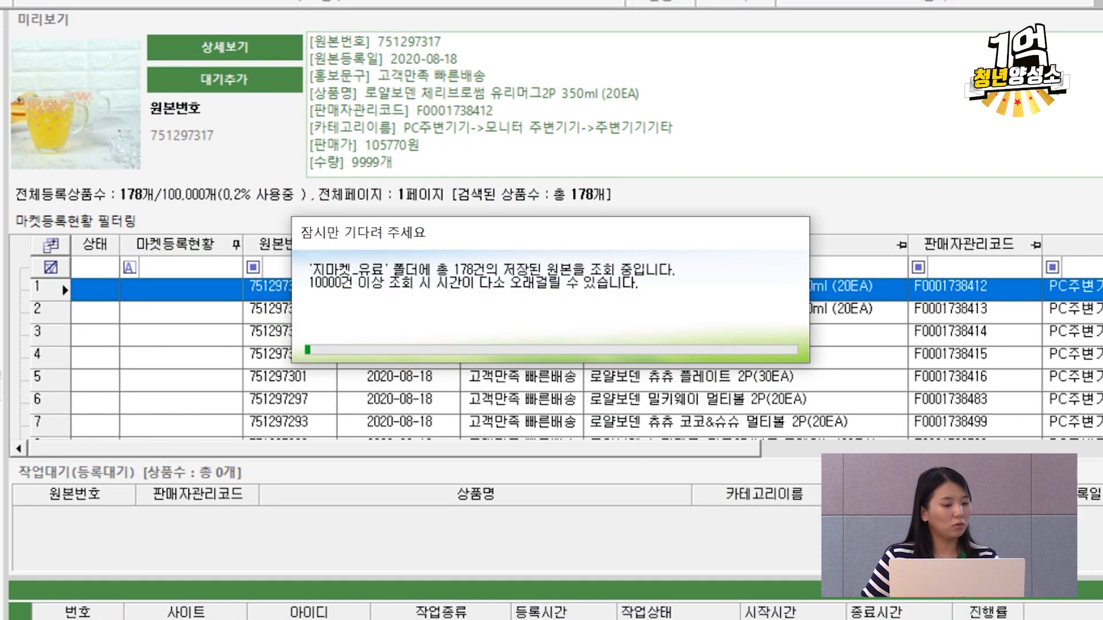
Step: Browse the newly added original products in the 지마켓_유료 folder, previewing the second product
left_click(457, 307)
scroll(456, 305, "down", 5)
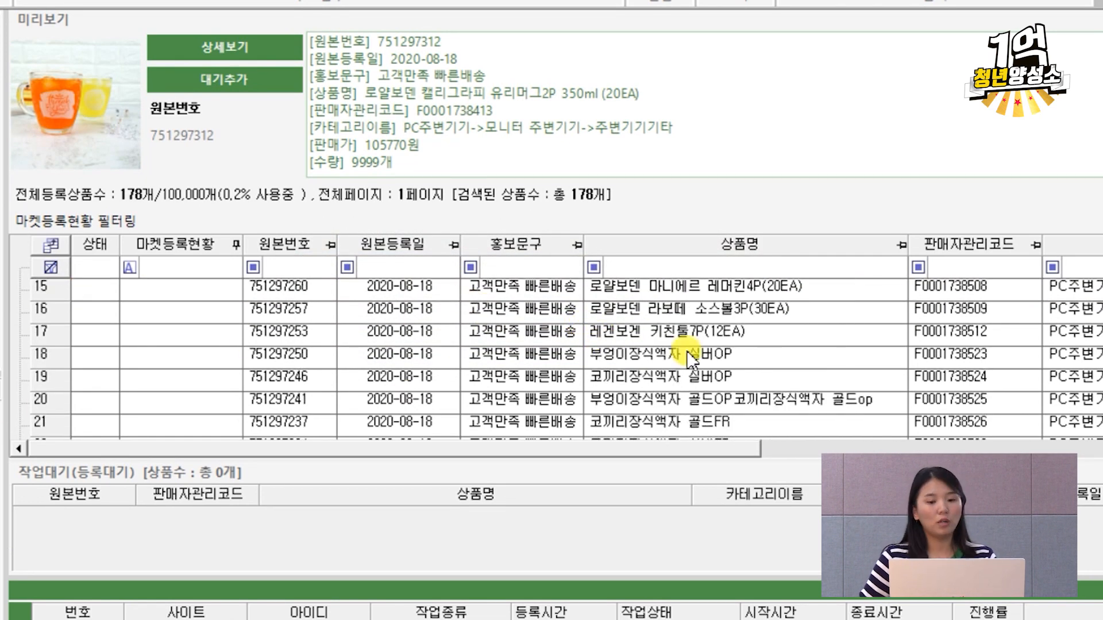
scroll(601, 337, "up", 5)
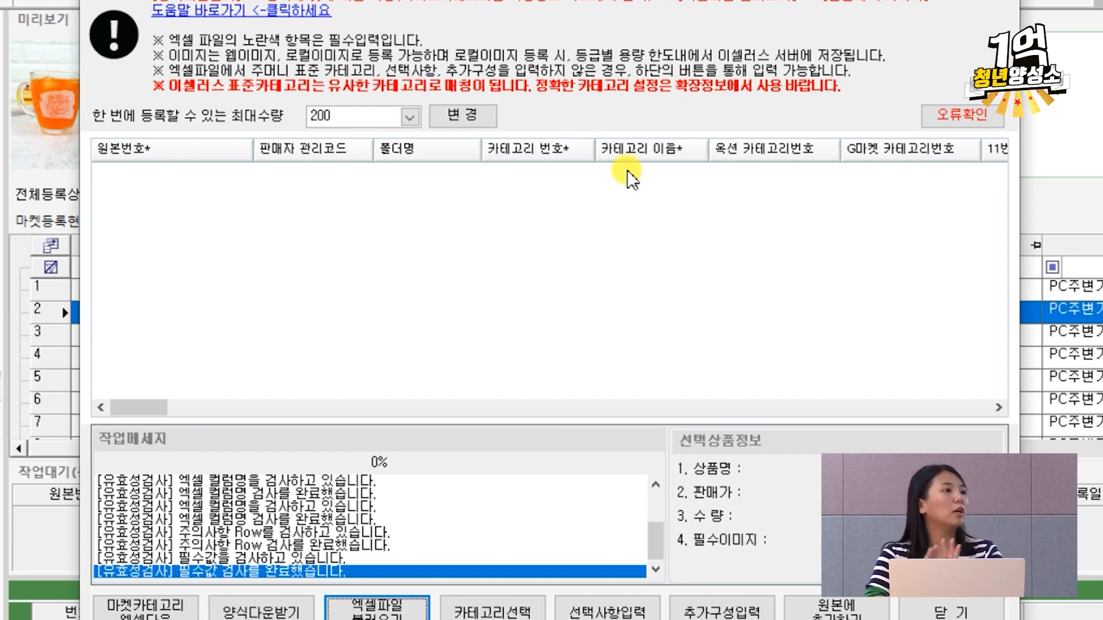
Step: Change the maximum quantity registered at once to 5000 in the Excel registration window
left_click(358, 115)
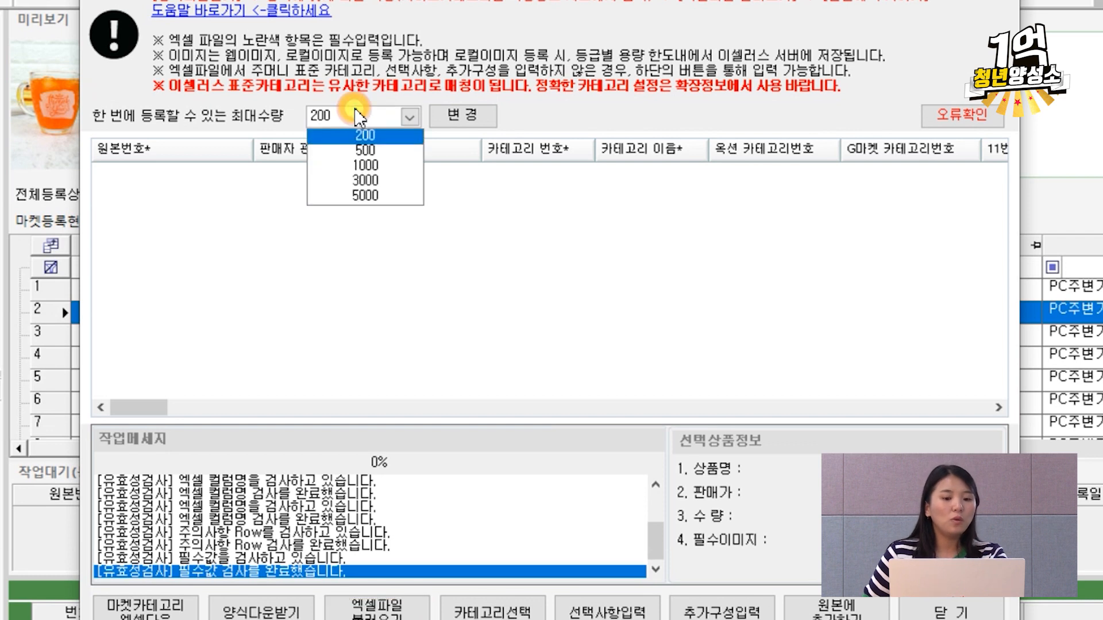
left_click(365, 196)
left_click(458, 117)
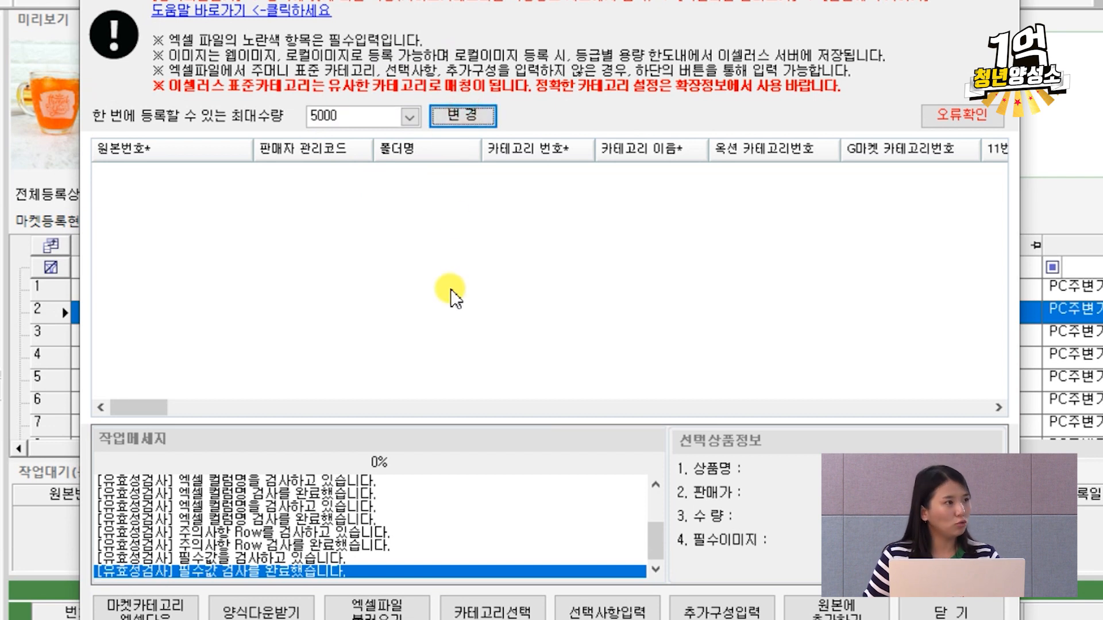